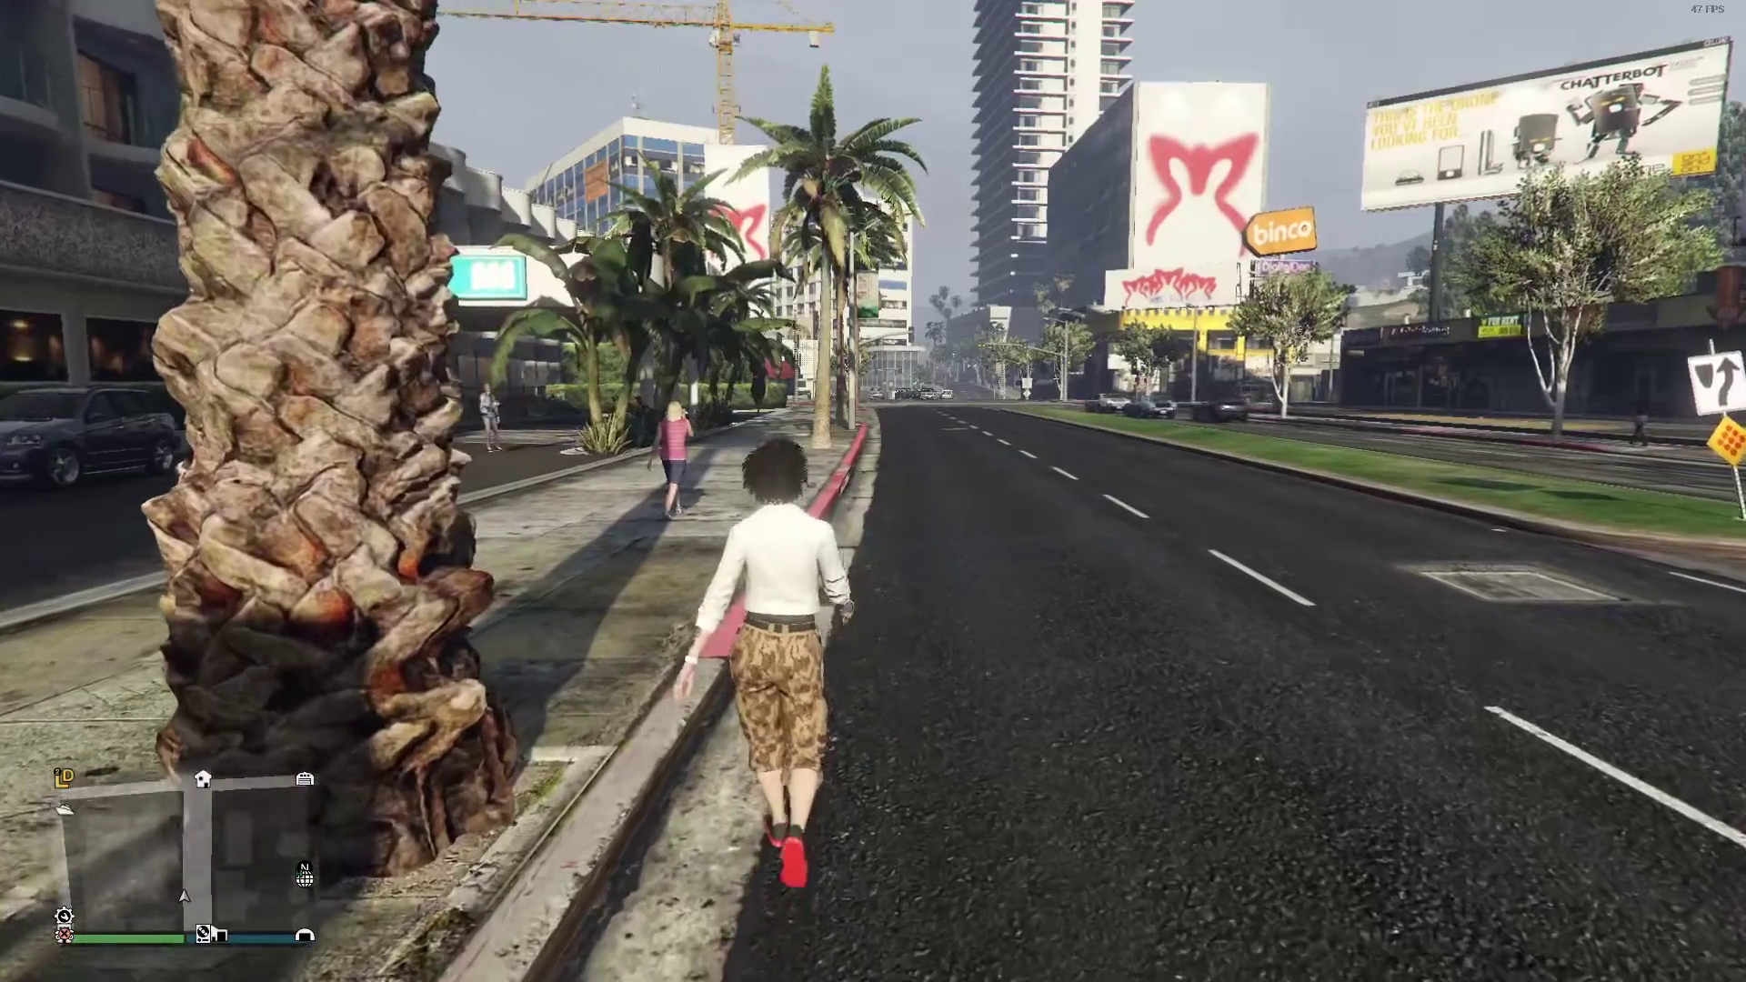
# Walk the character along the sidewalk and into the road, drawing an item with key 1
pyautogui.press('w')
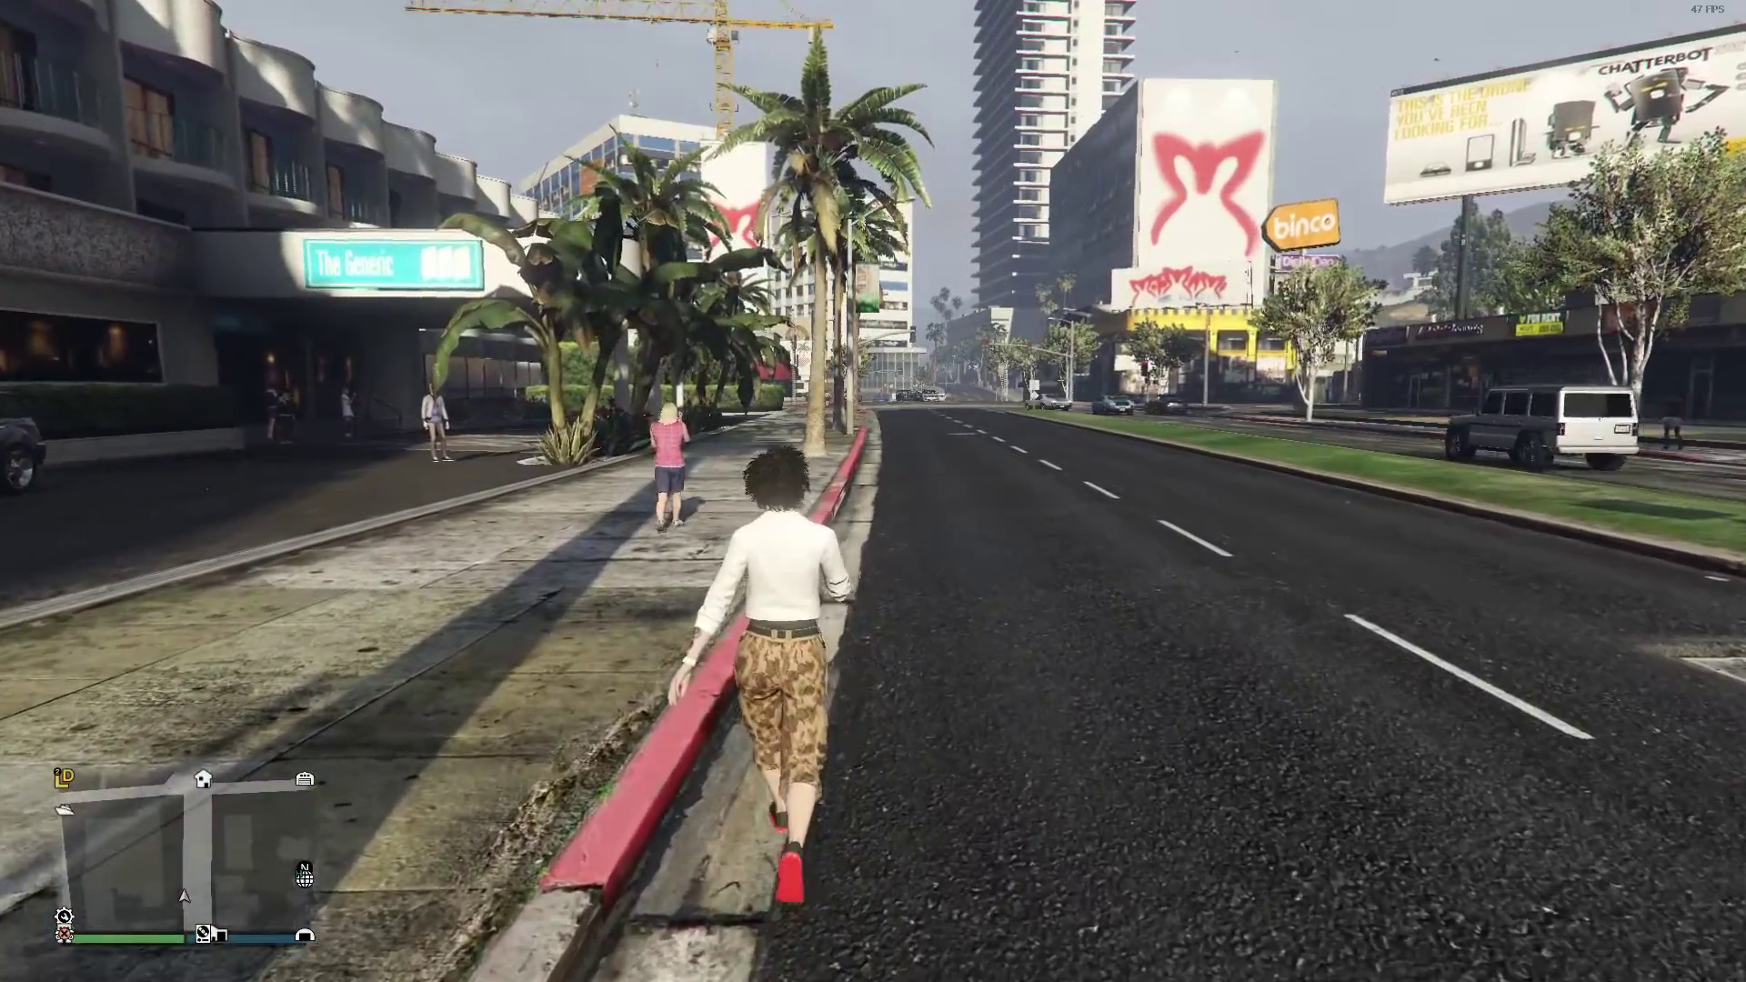
pyautogui.press('w')
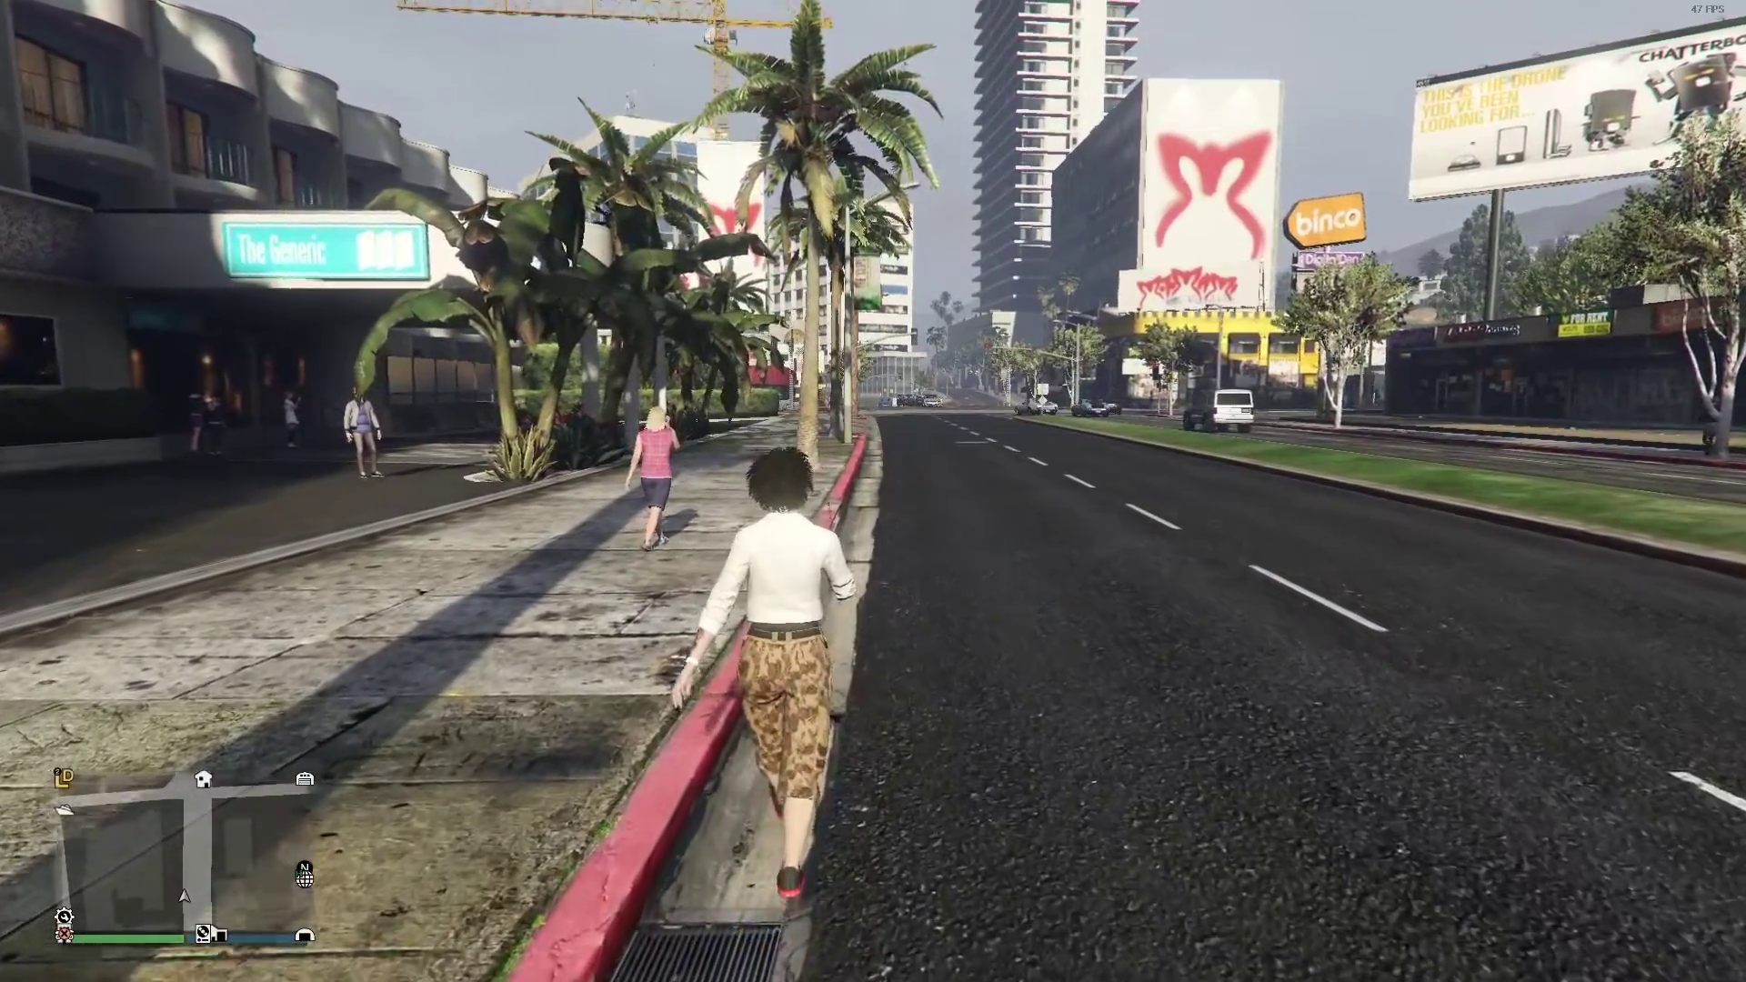
pyautogui.press('w')
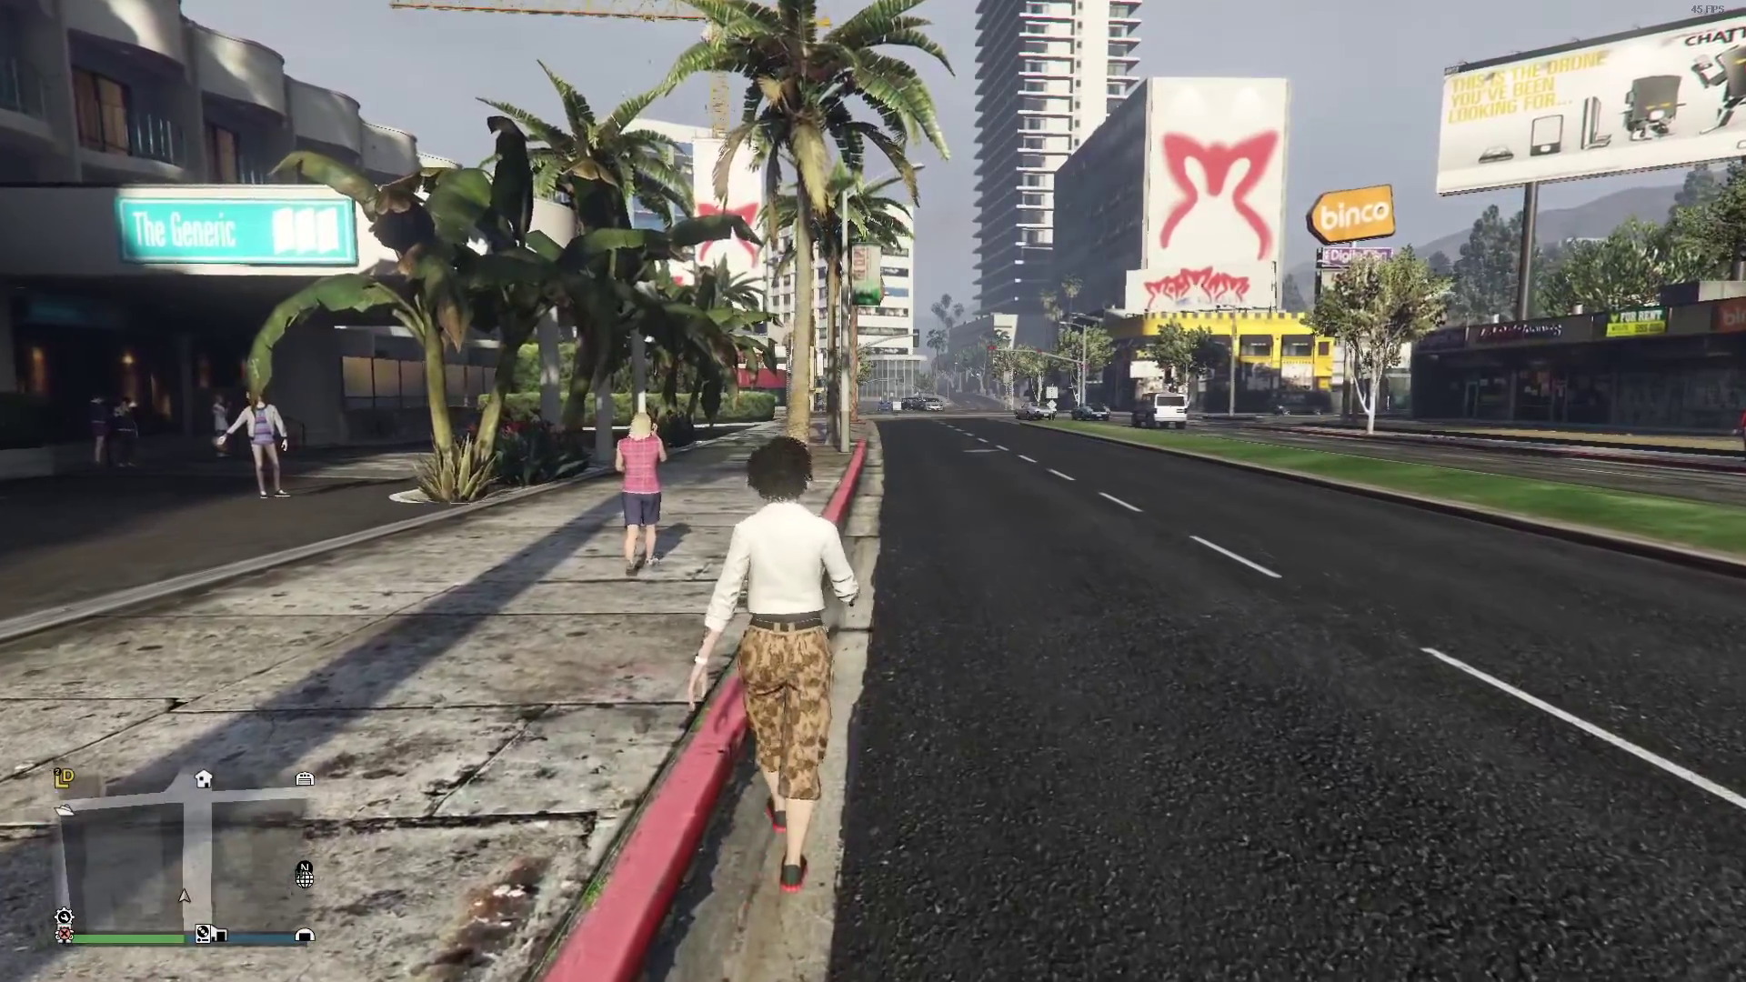
pyautogui.press('w')
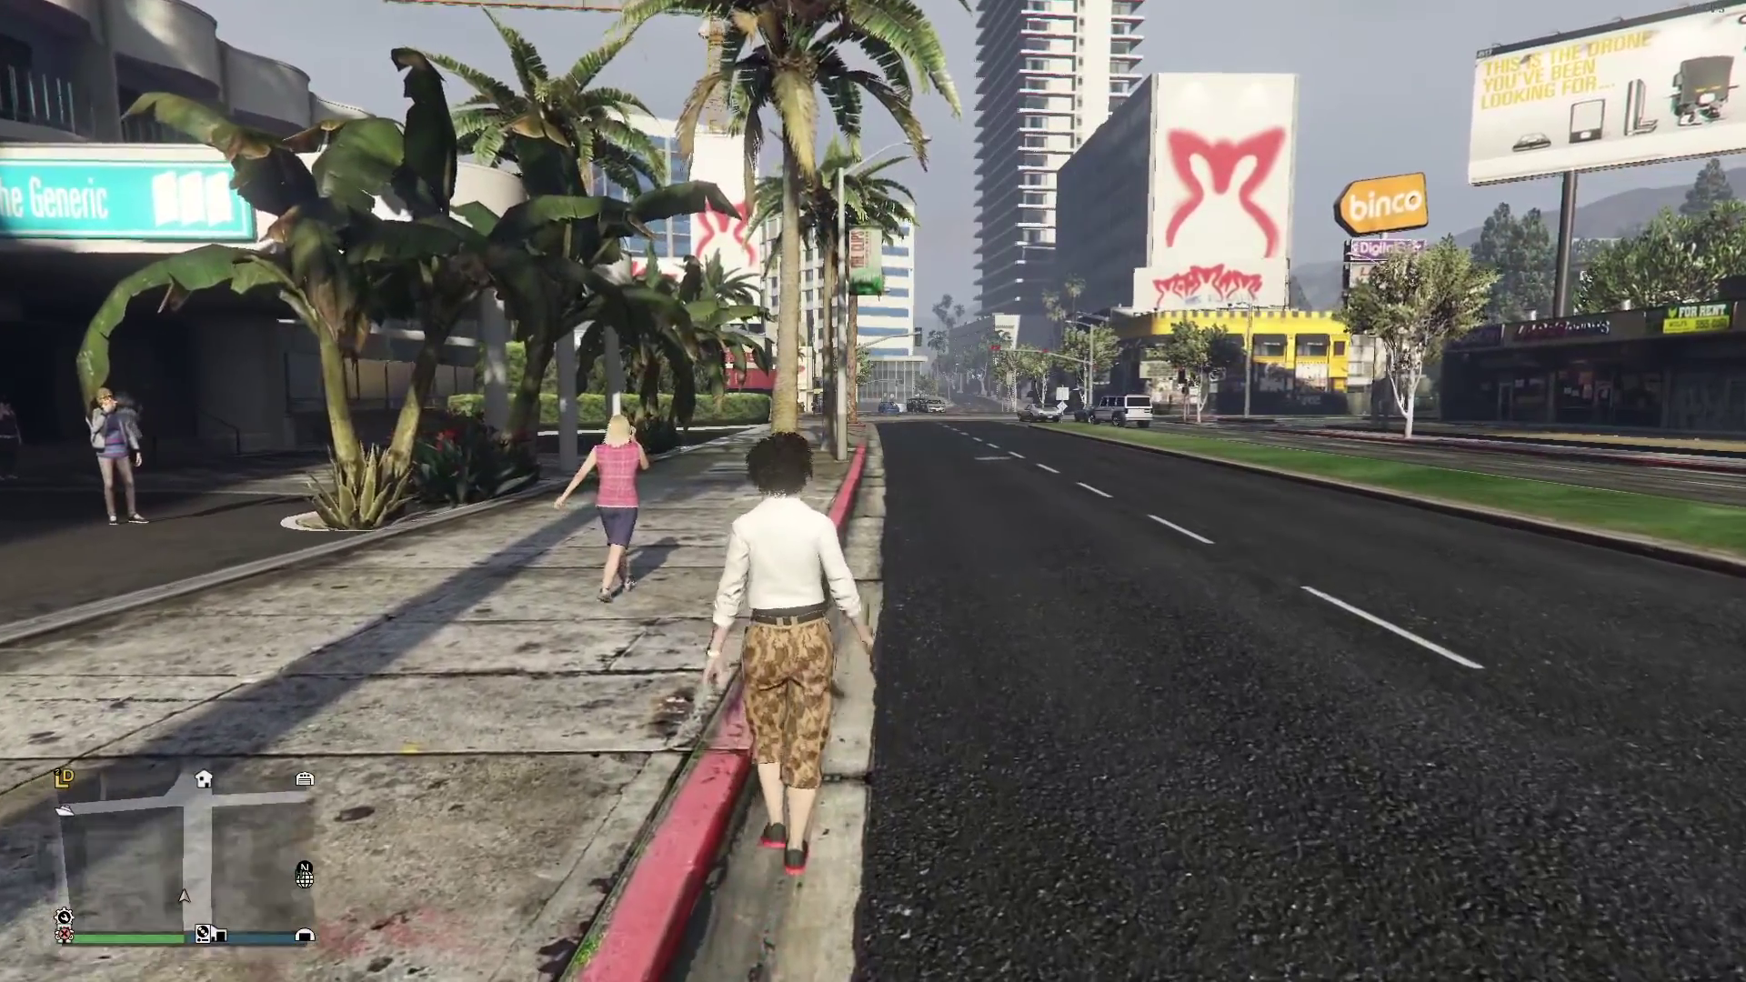
pyautogui.press('w')
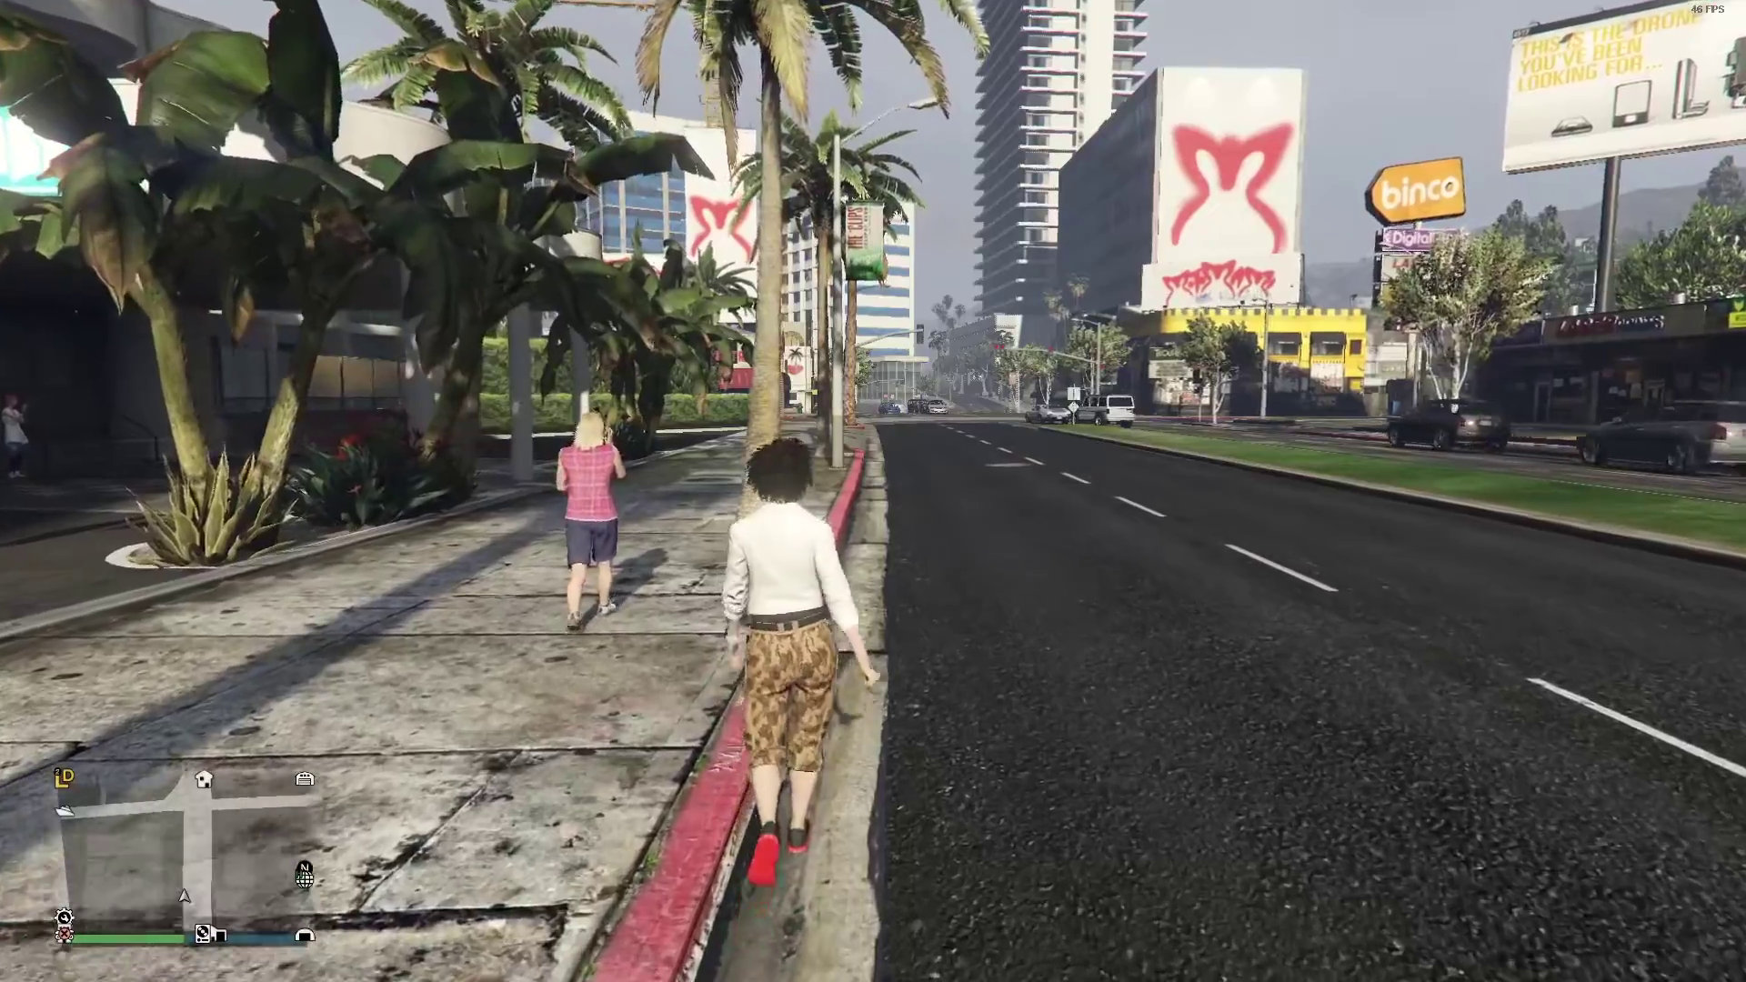
pyautogui.press('1')
pyautogui.press('w')
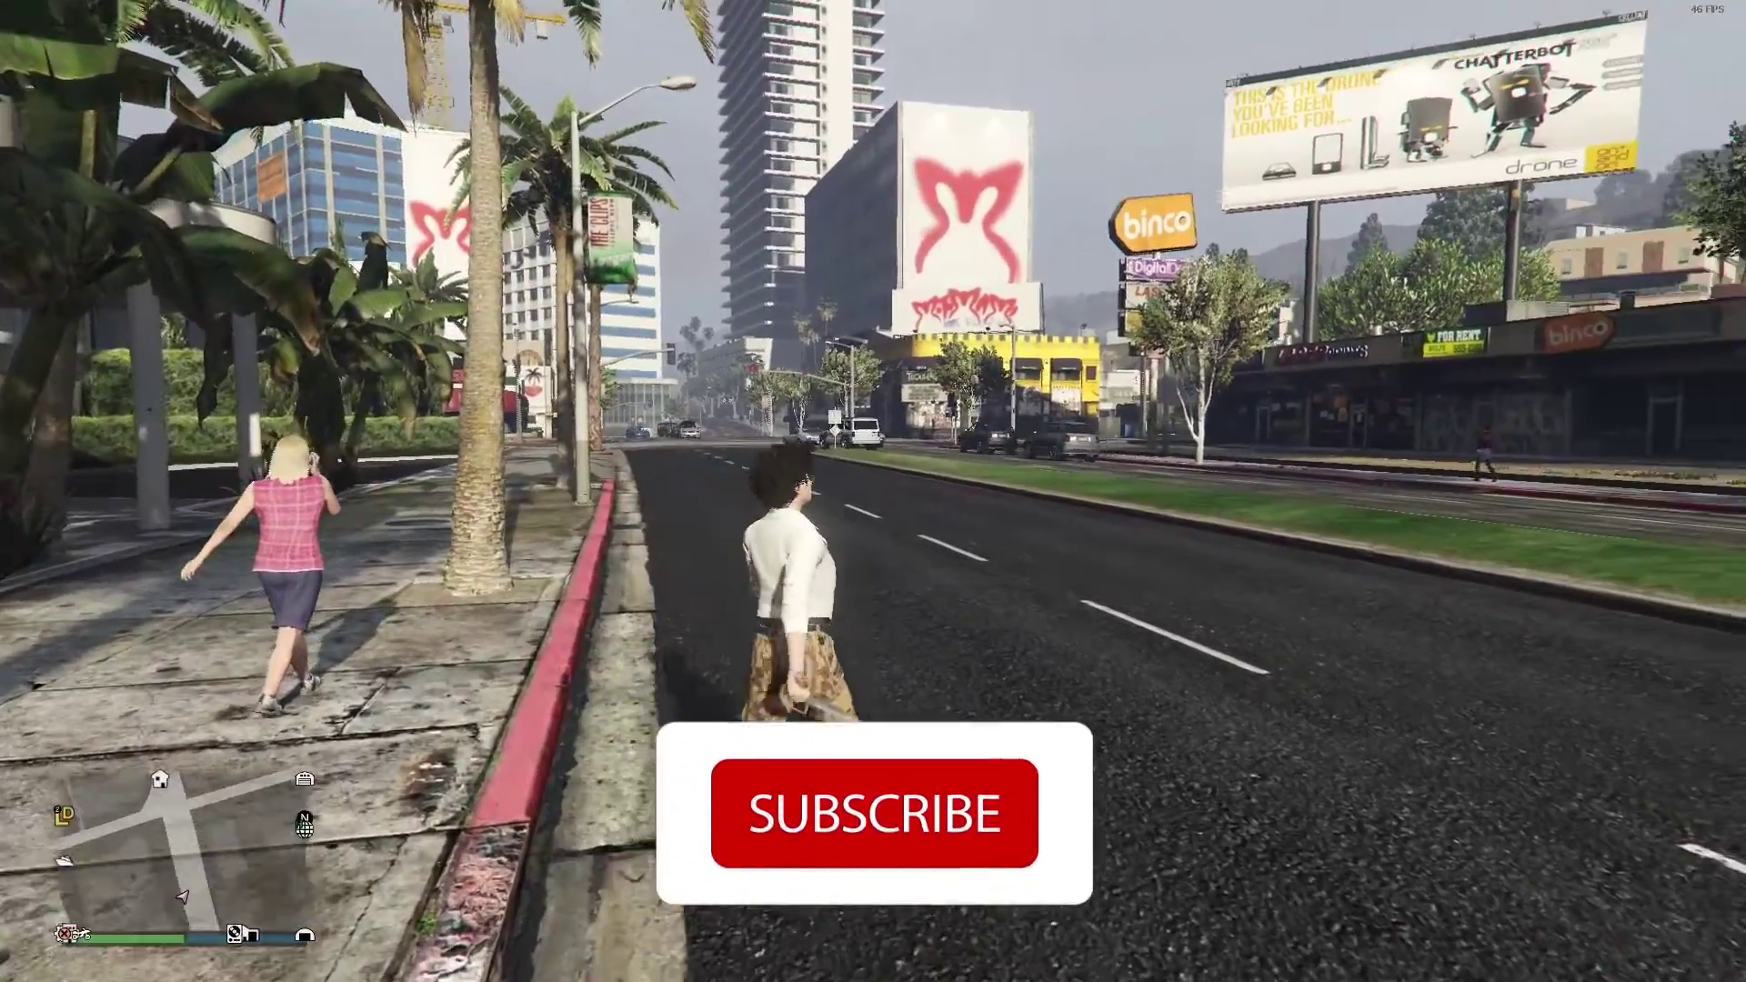
pyautogui.press('w')
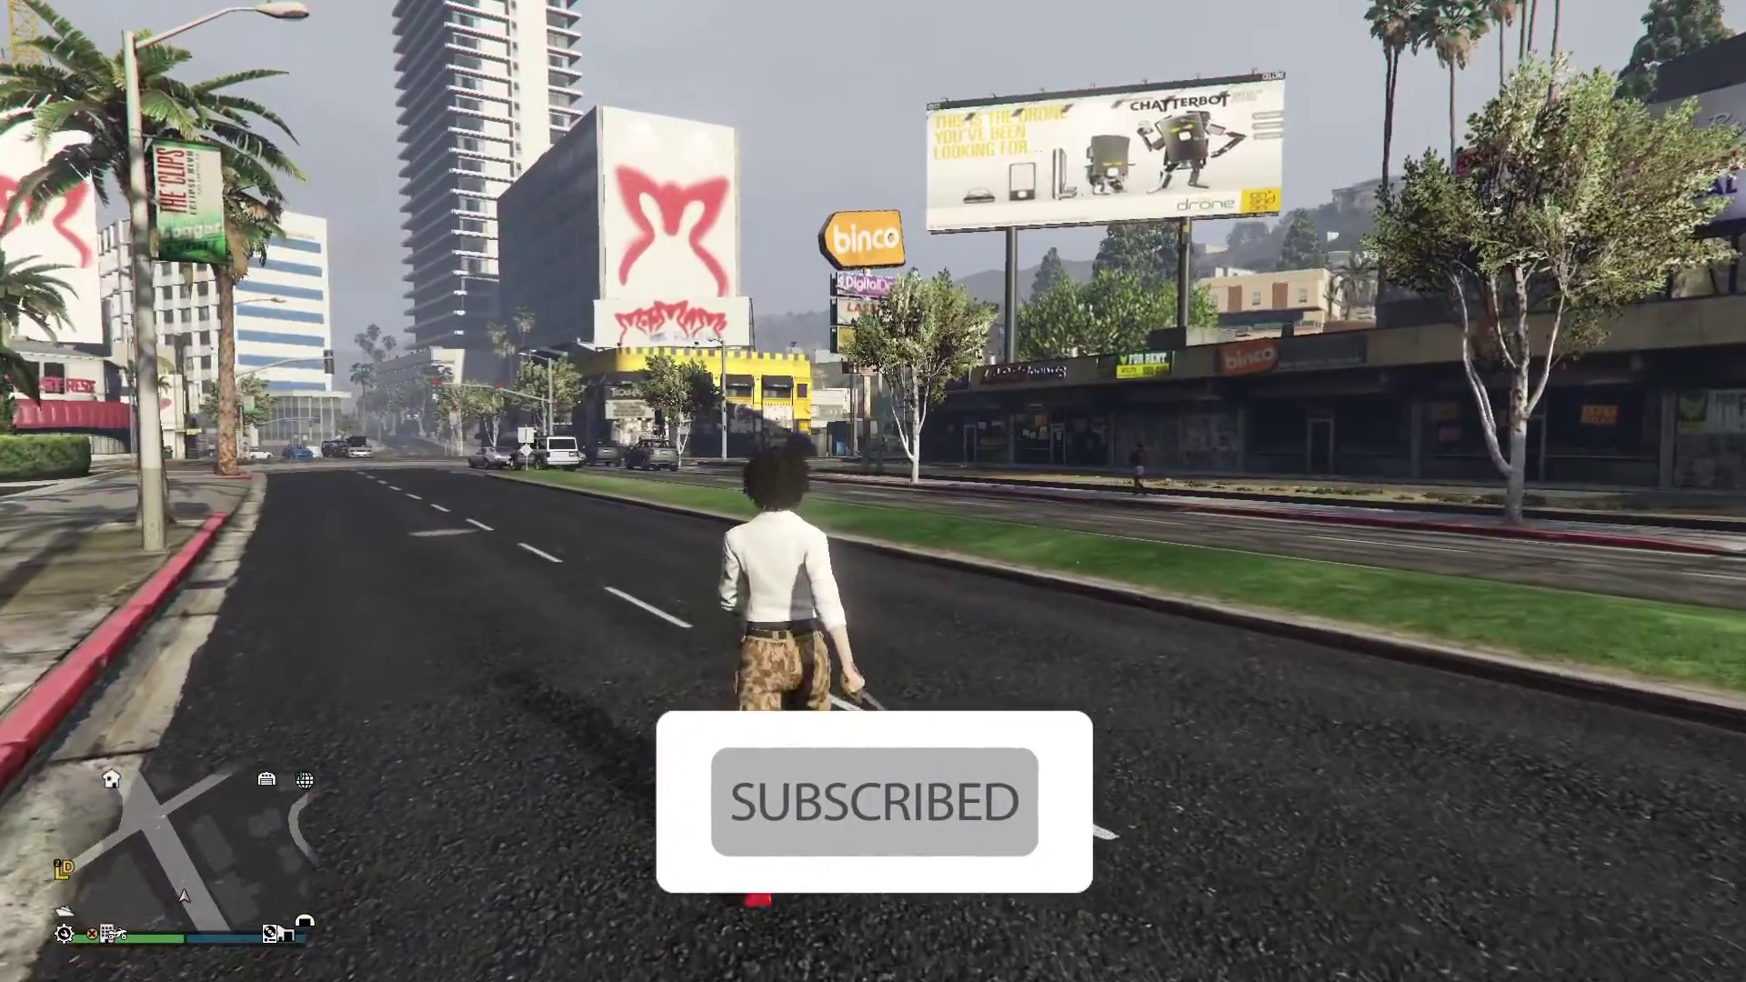
pyautogui.press('w')
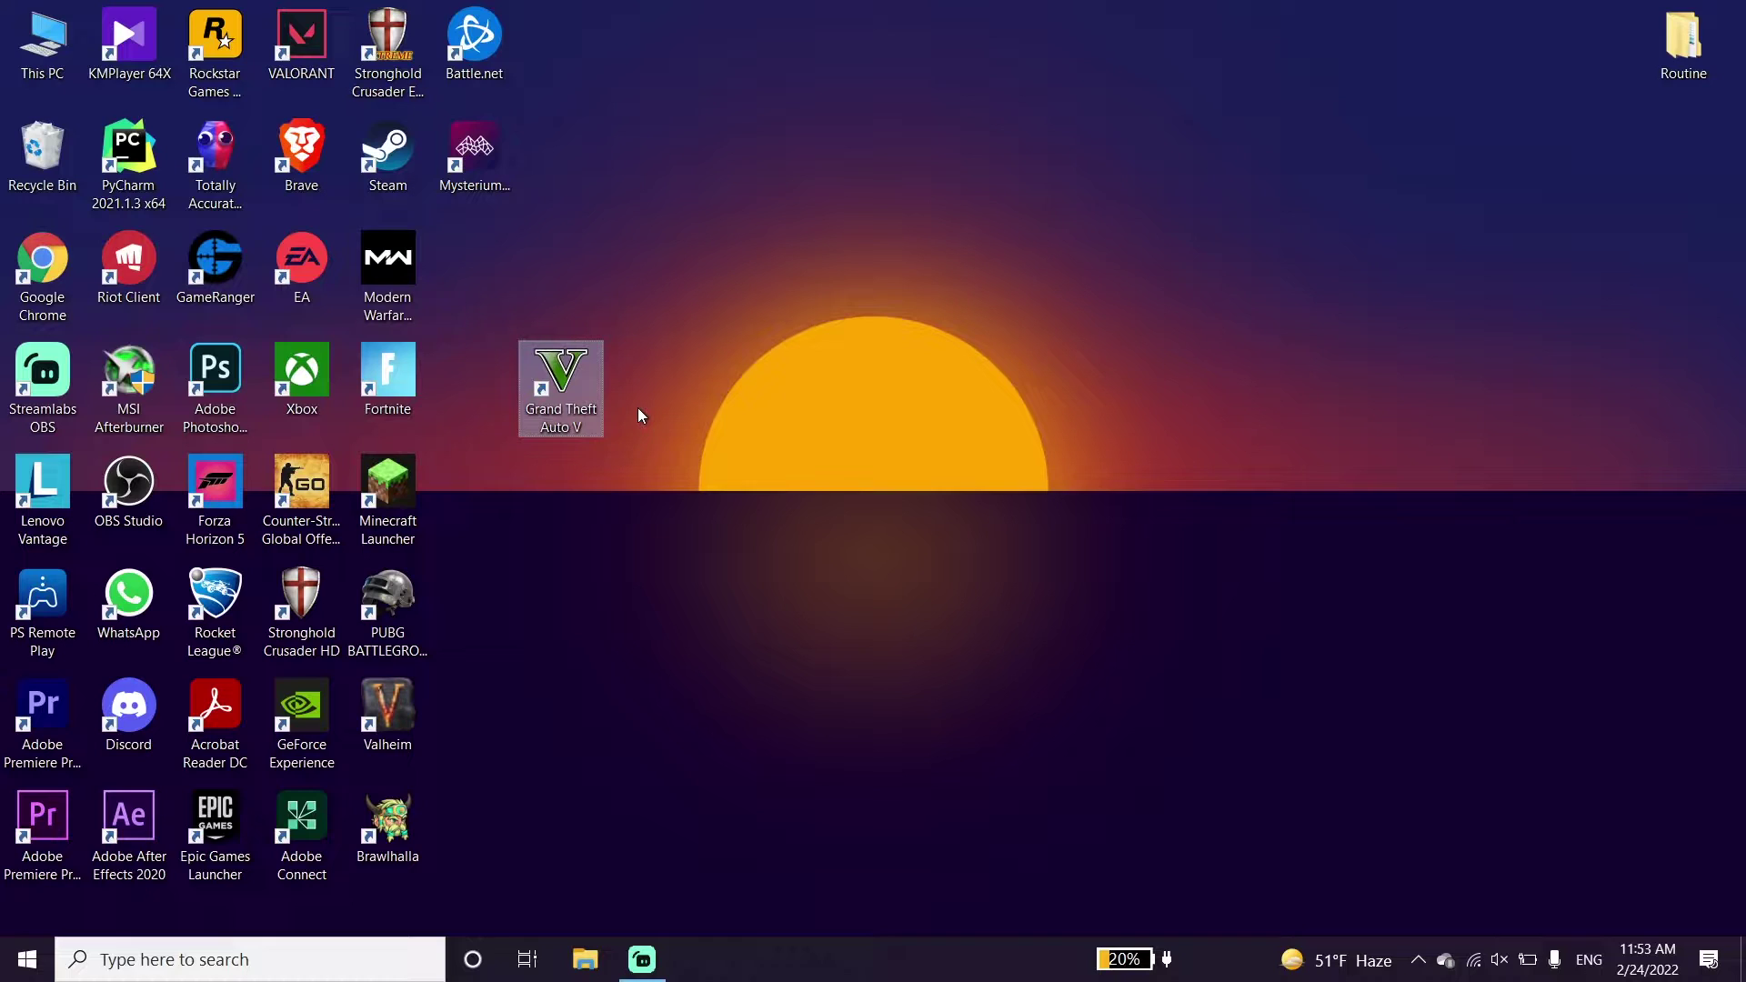
# From This PC's Properties, go to the About page's Advanced system settings
pyautogui.click(638, 416)
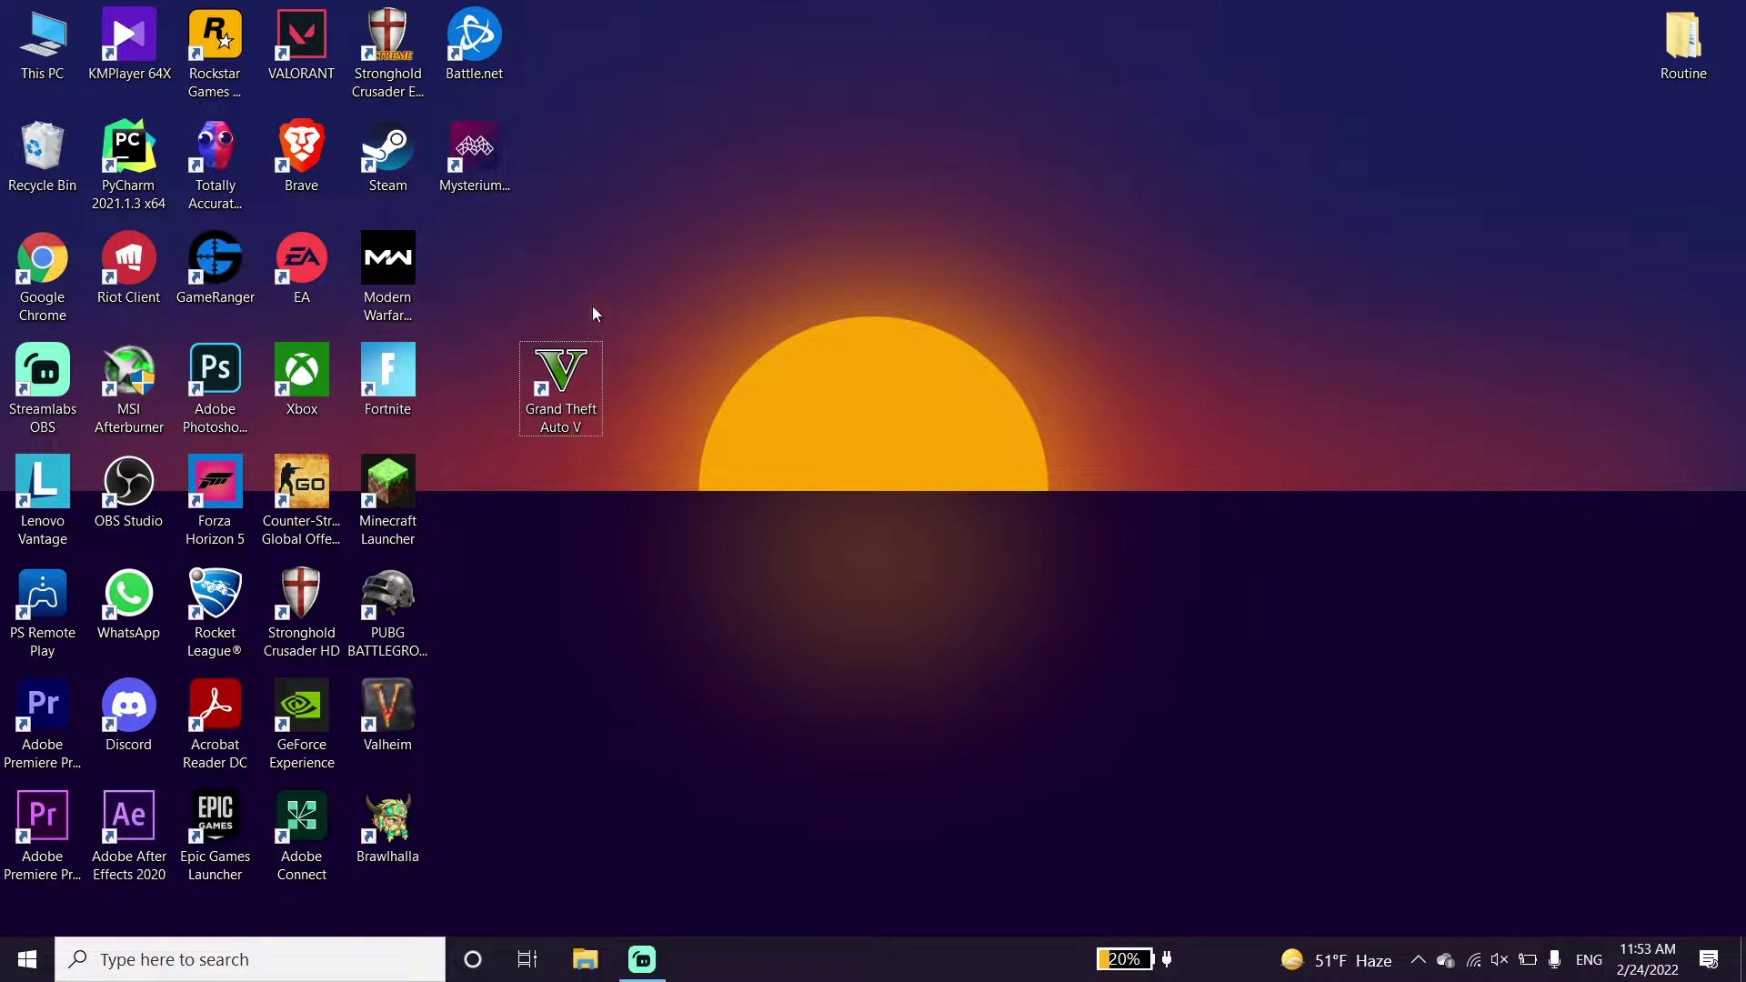
pyautogui.rightClick(61, 64)
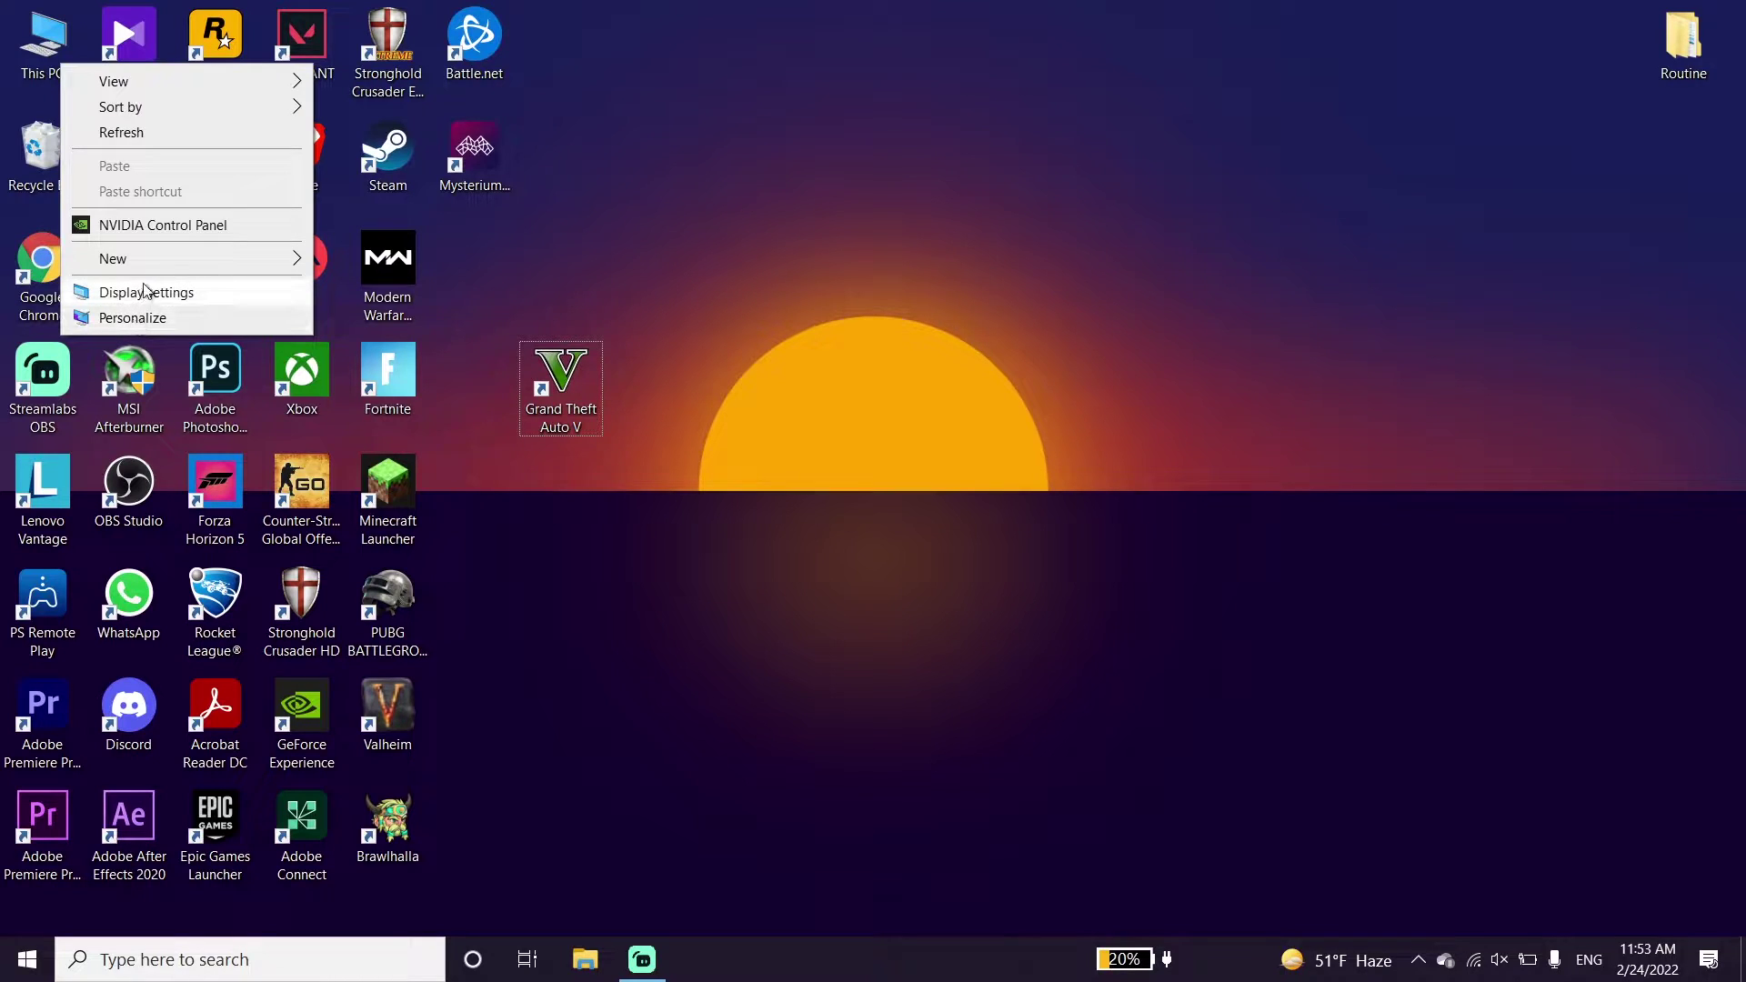
pyautogui.rightClick(33, 50)
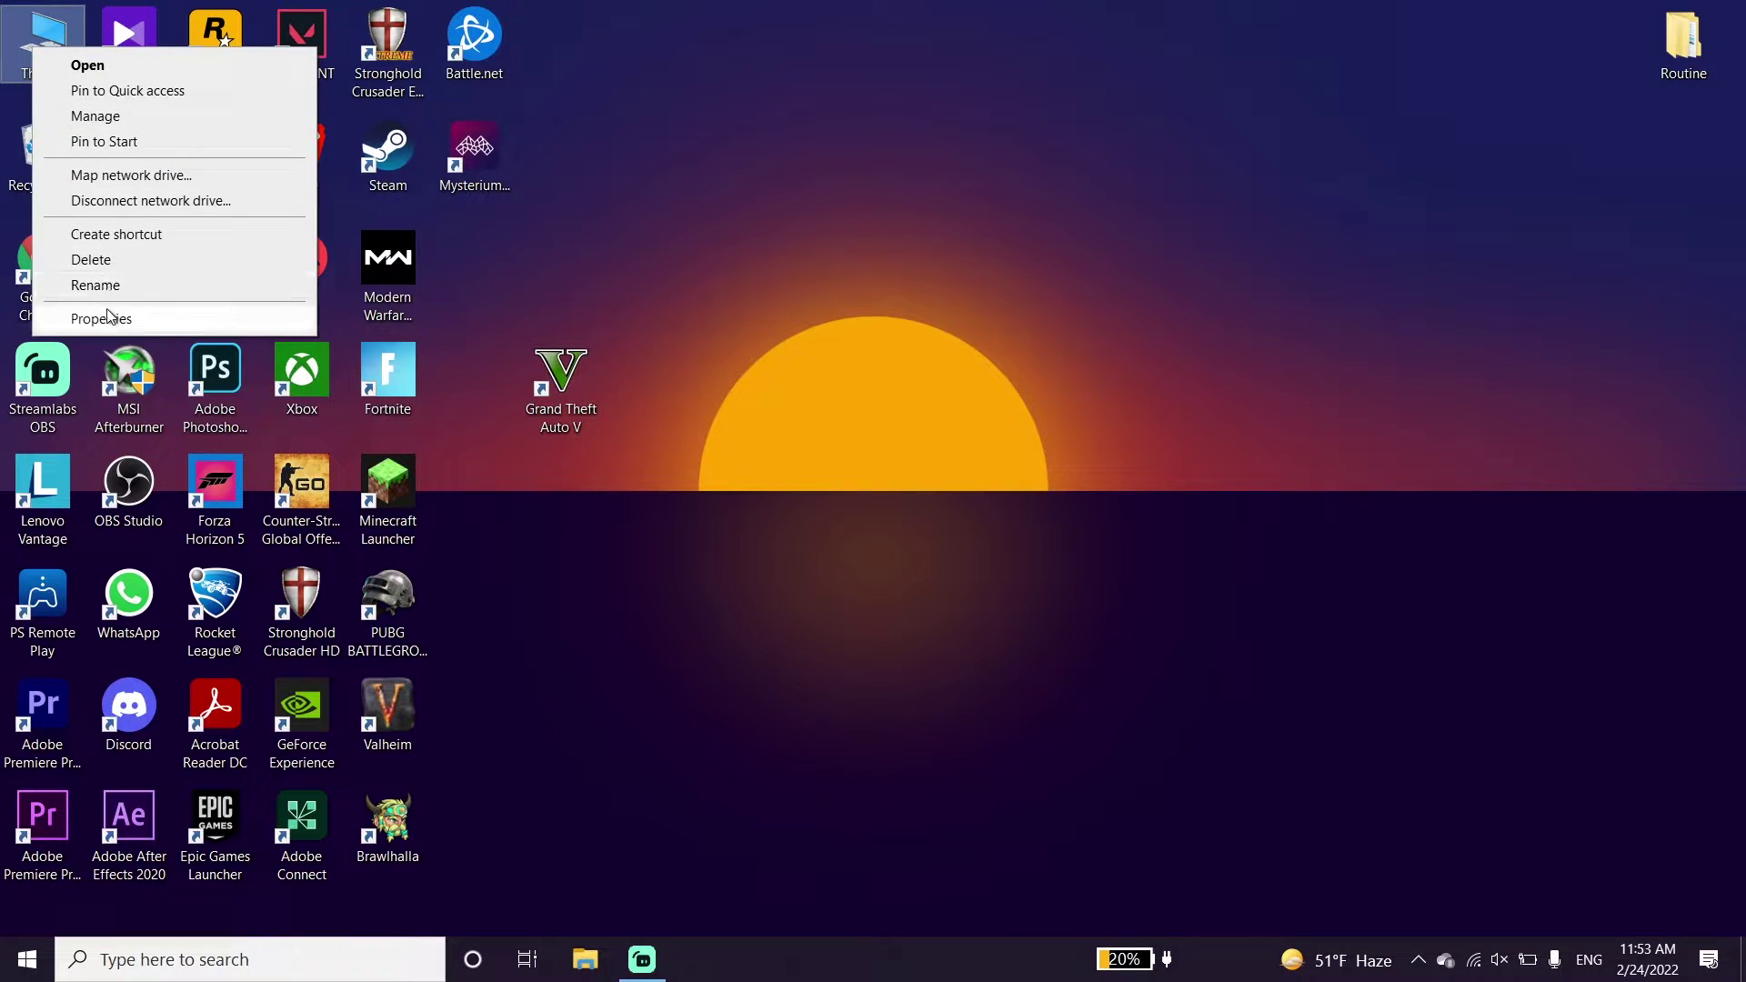
pyautogui.click(136, 318)
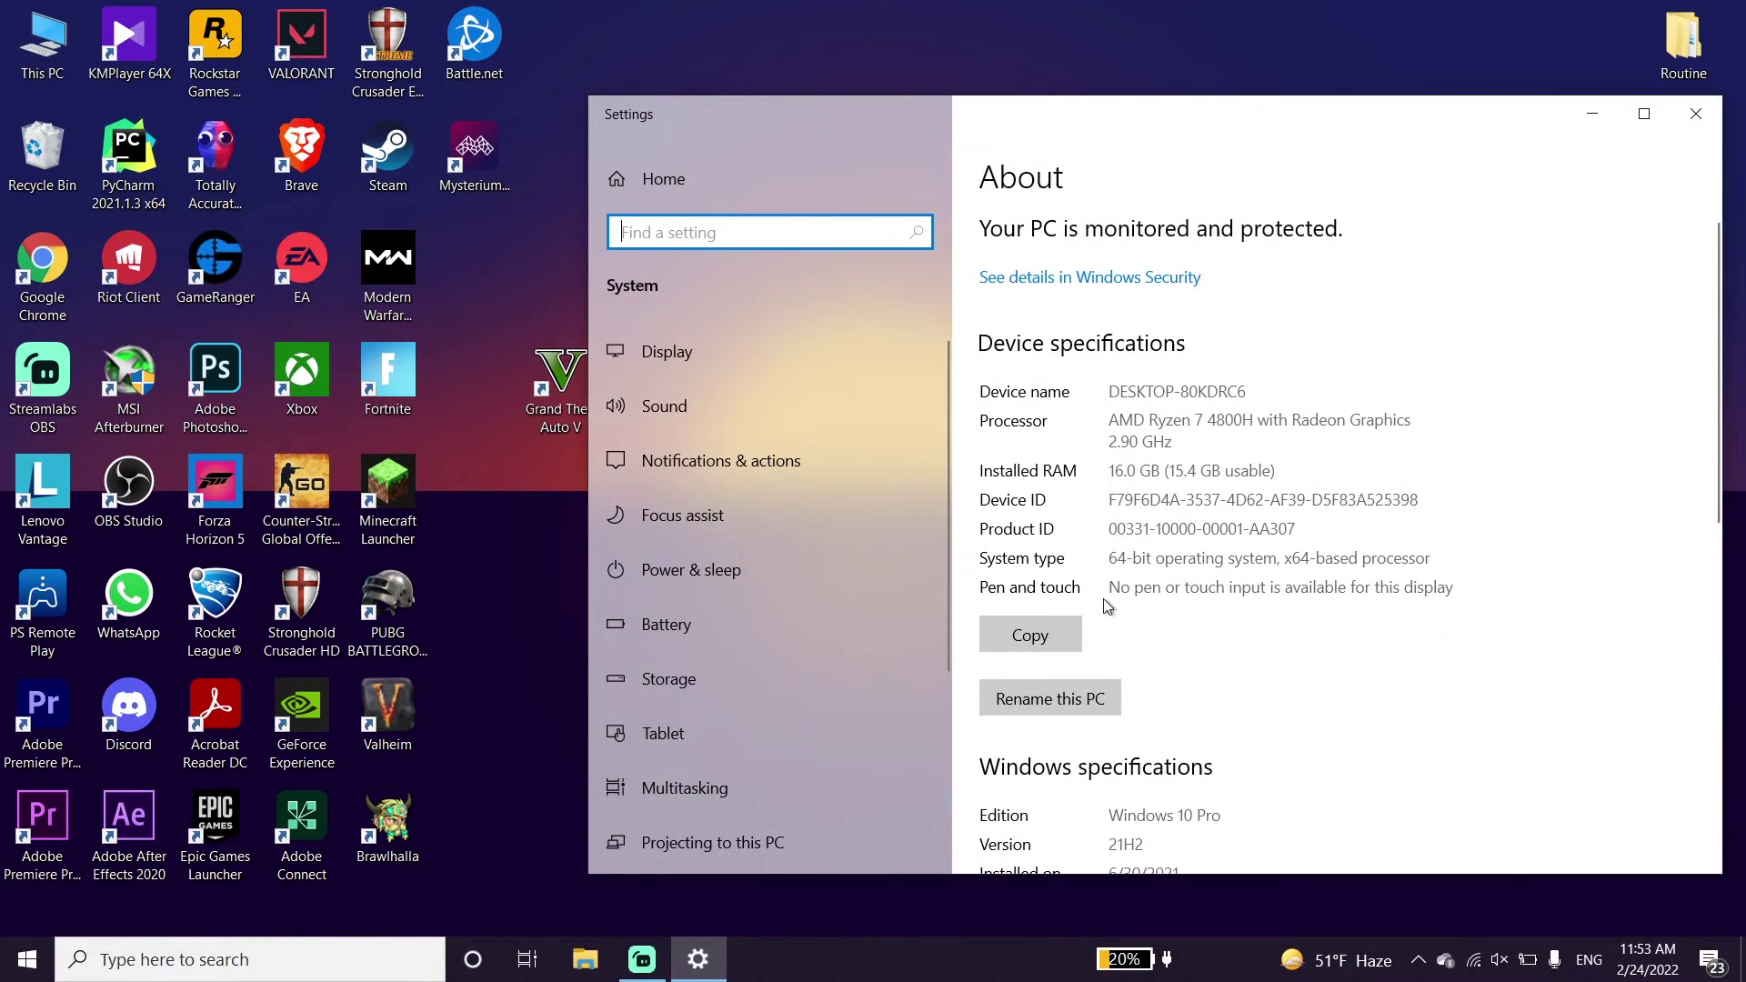
pyautogui.scroll(-15, 1108, 607)
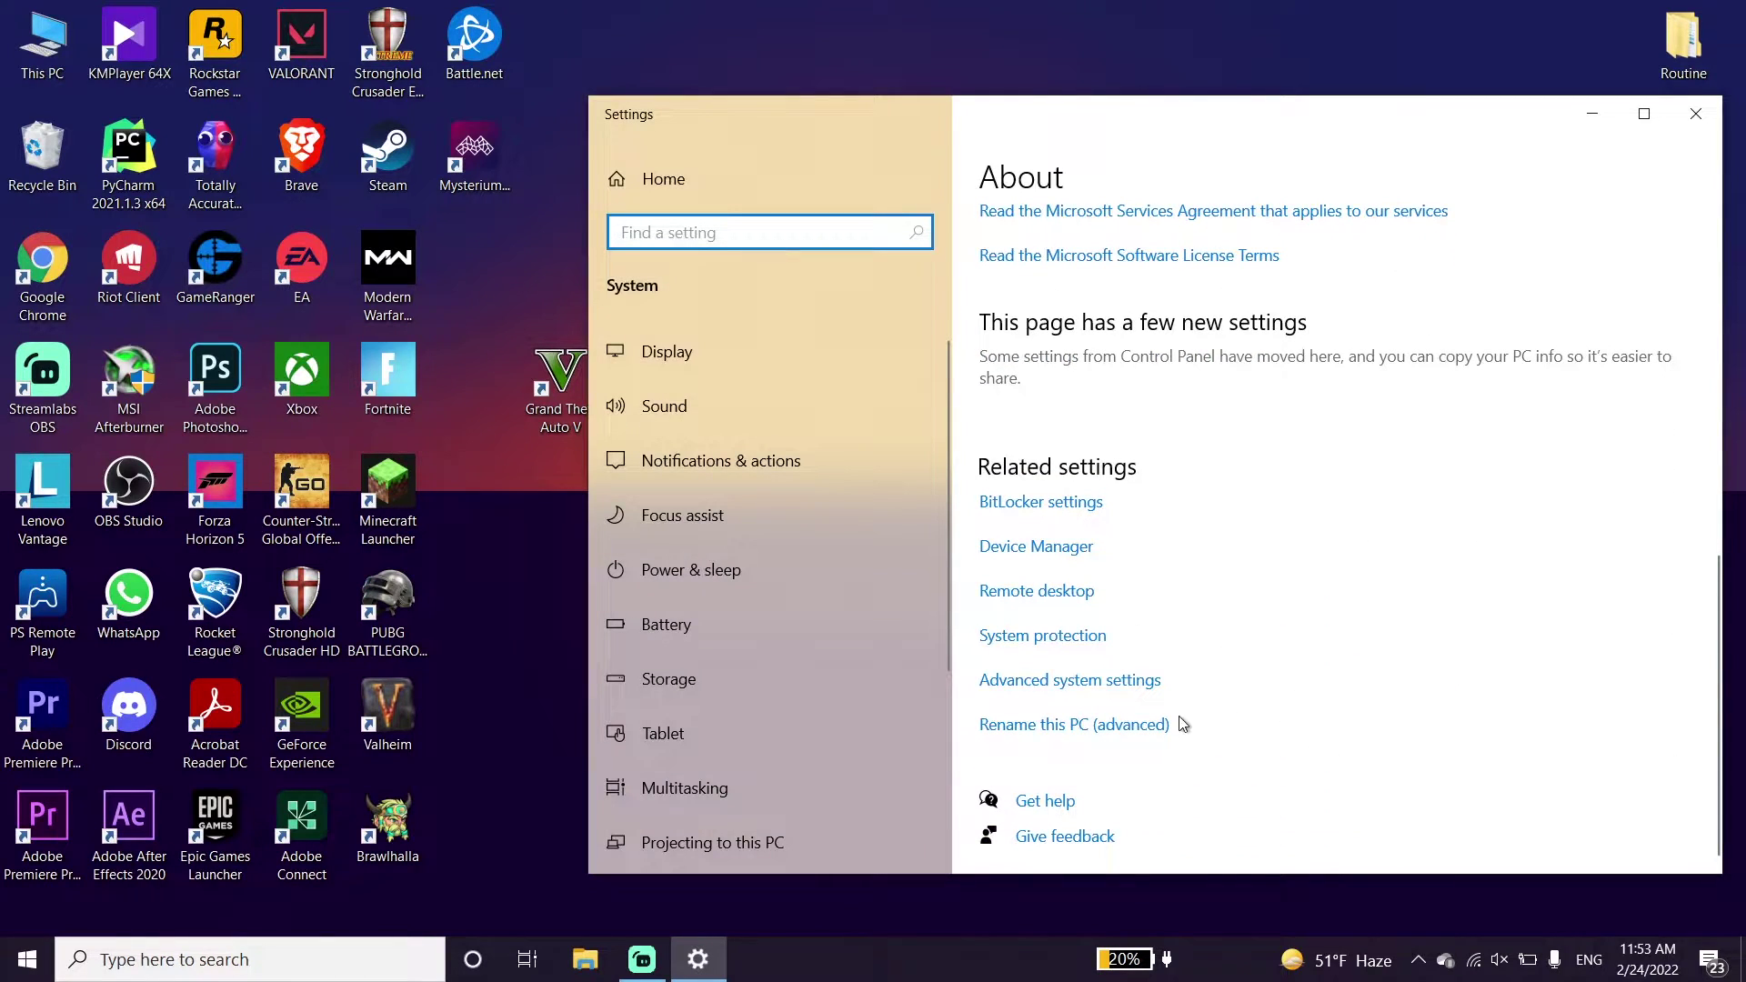
pyautogui.click(1073, 682)
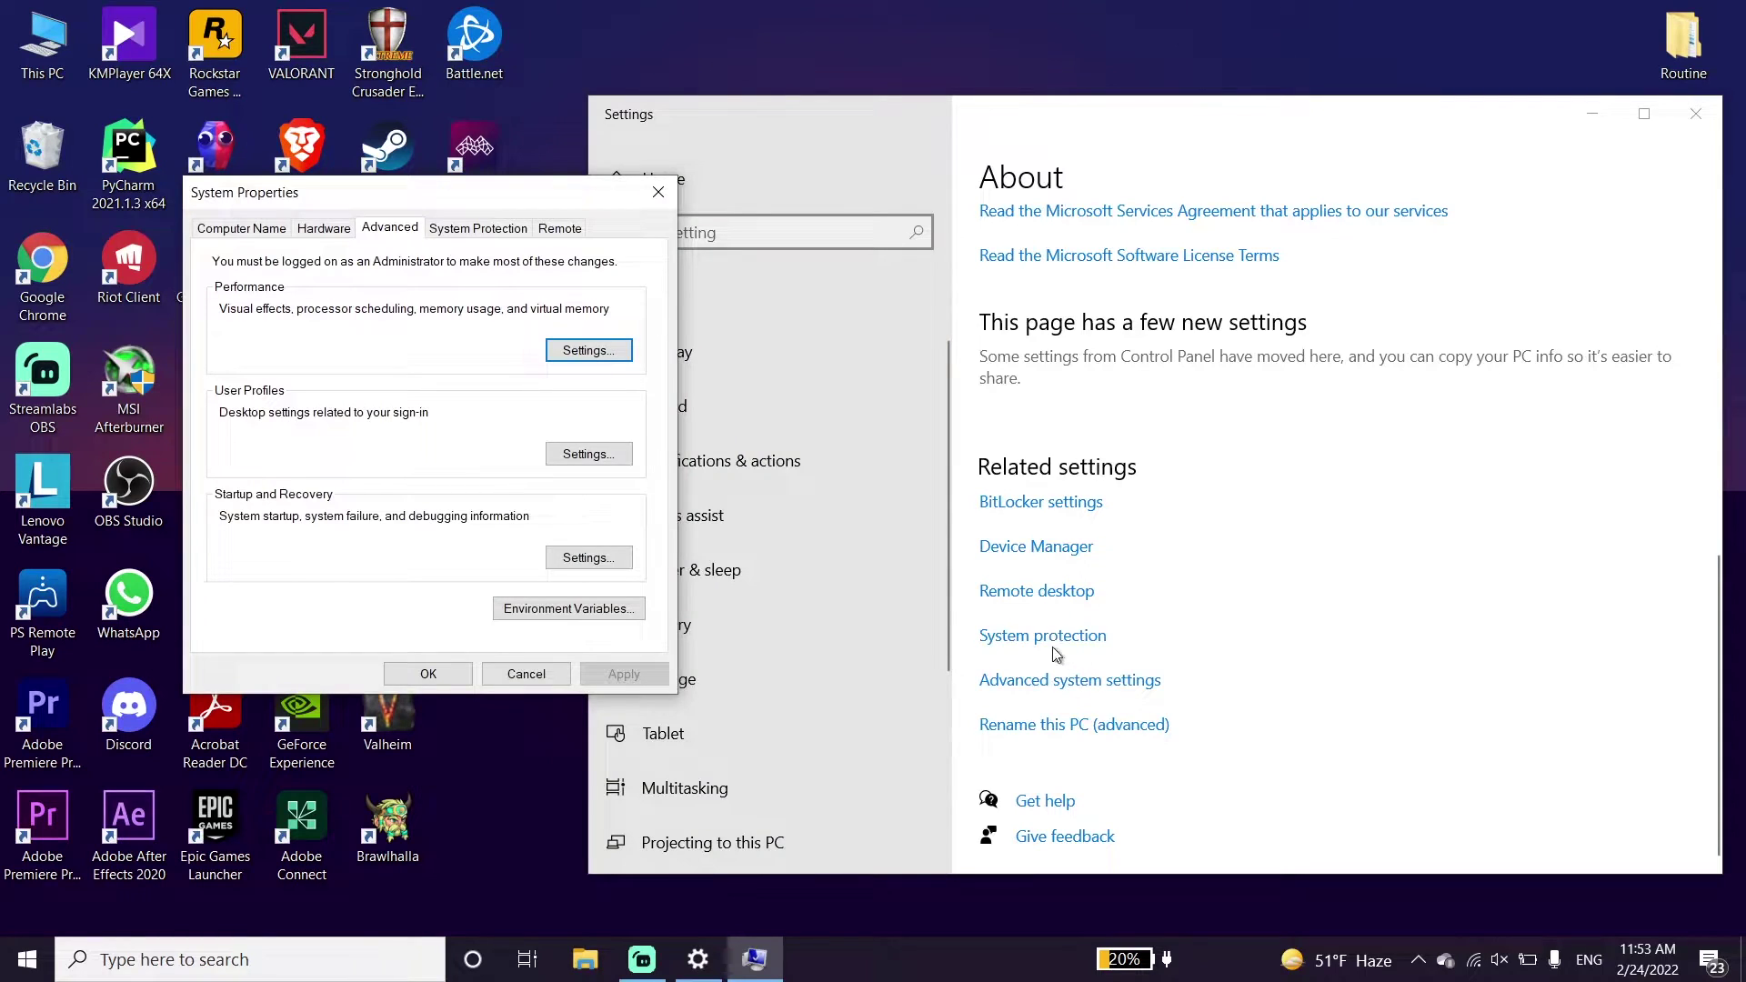
# Apply Adjust for best performance visual effects, then close Settings and System Properties
pyautogui.click(600, 352)
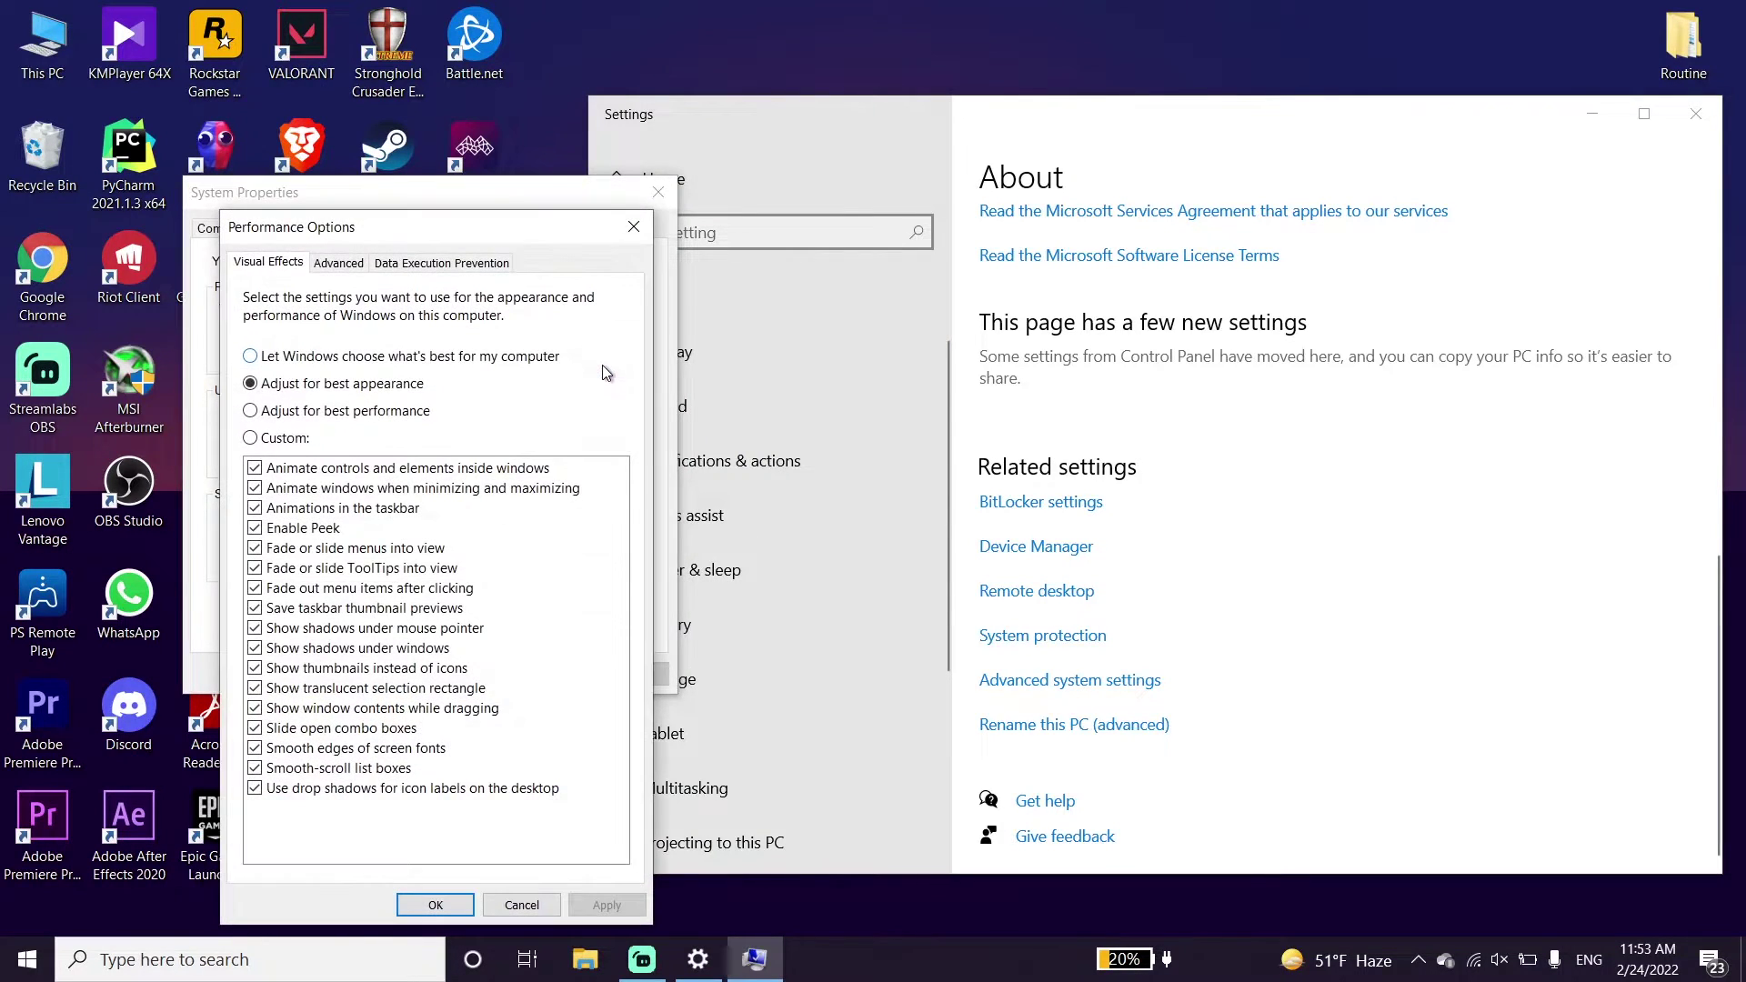
pyautogui.click(1695, 113)
pyautogui.click(400, 414)
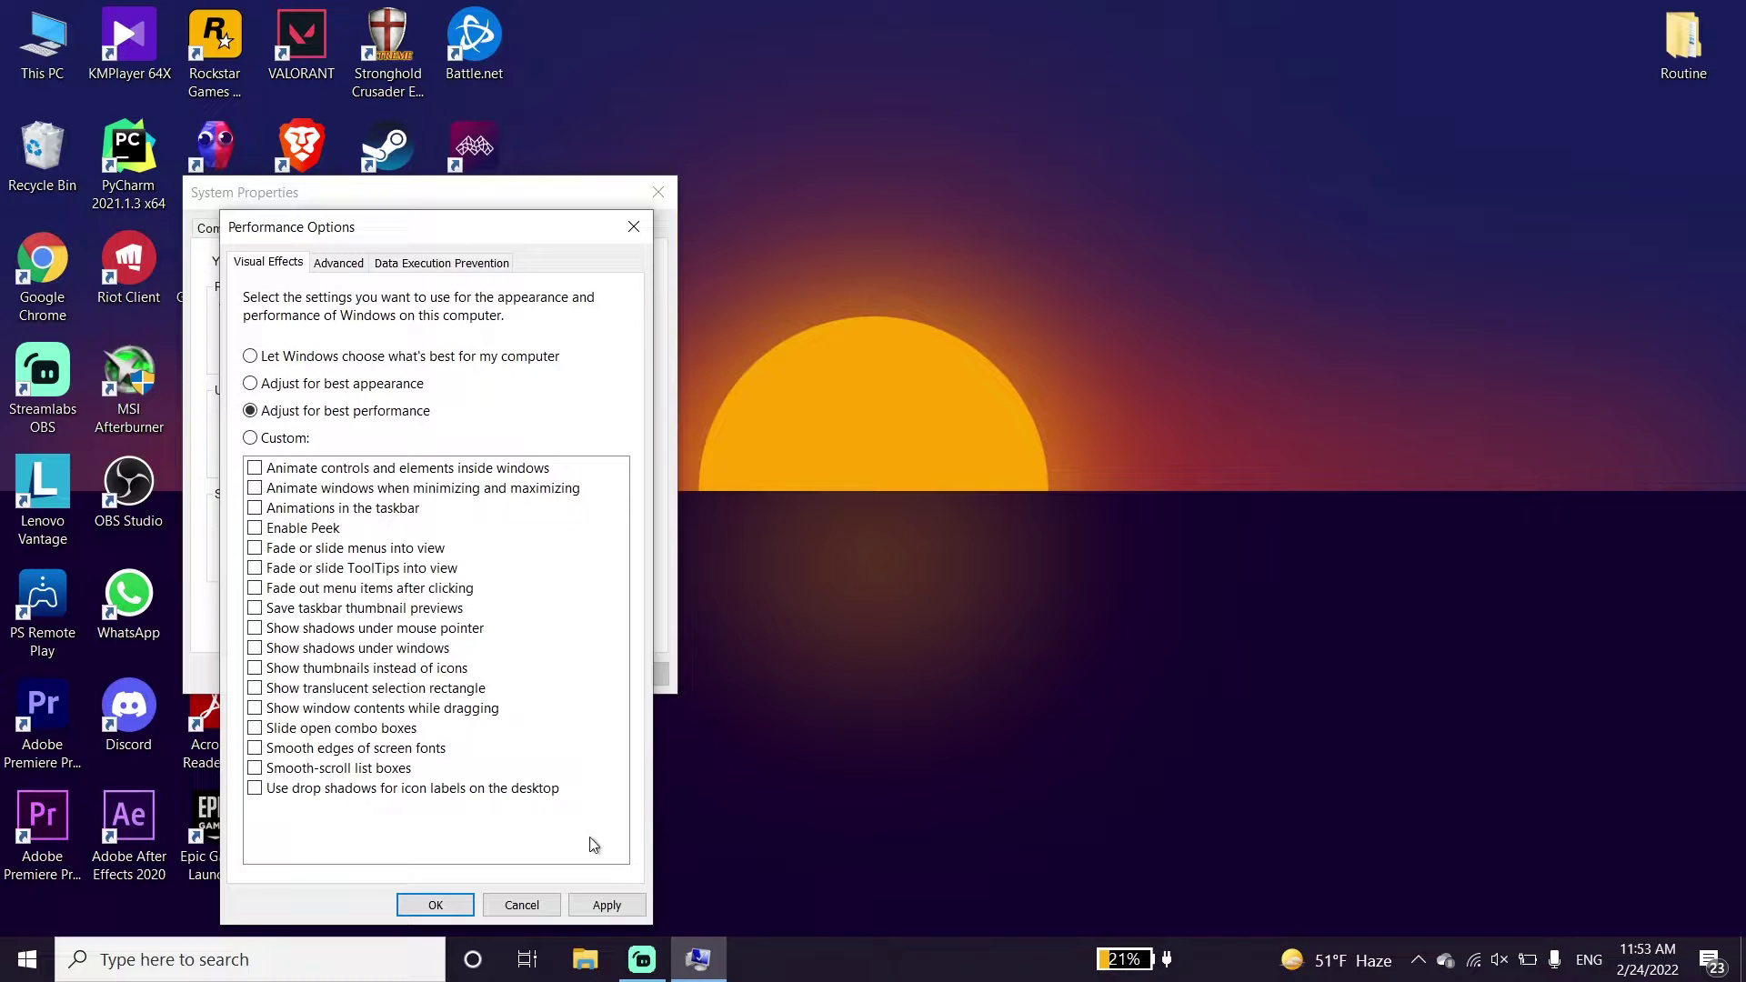
pyautogui.click(610, 913)
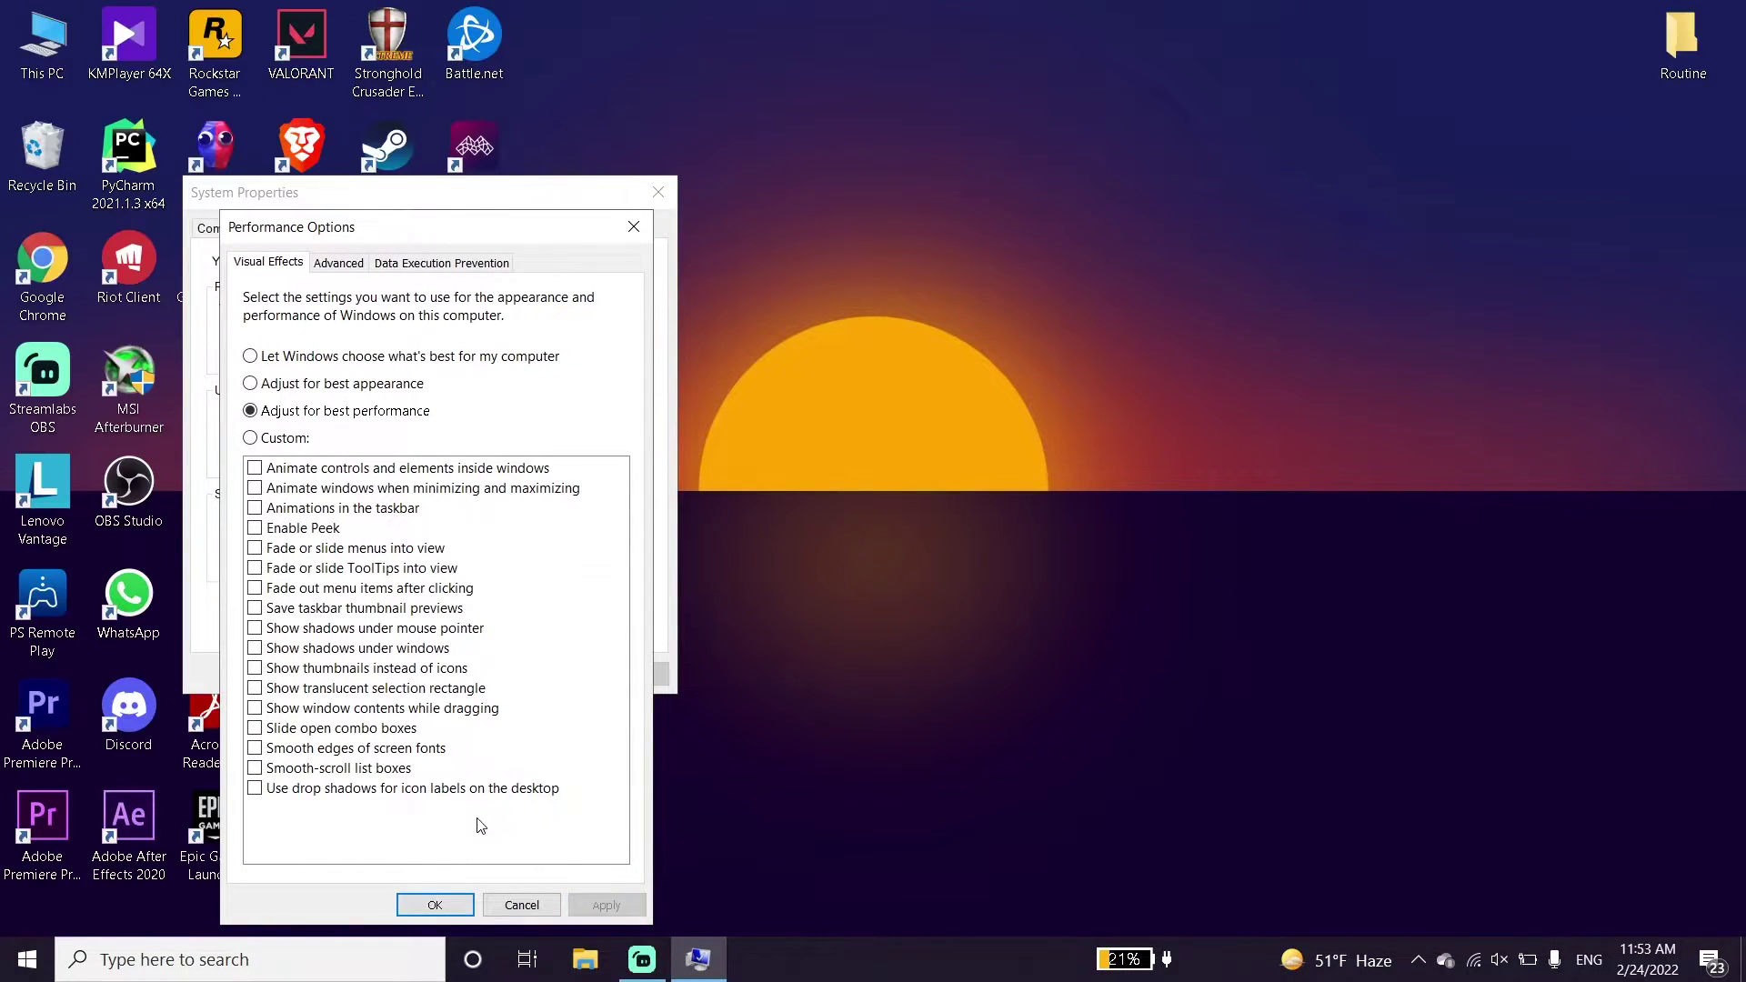
pyautogui.click(435, 906)
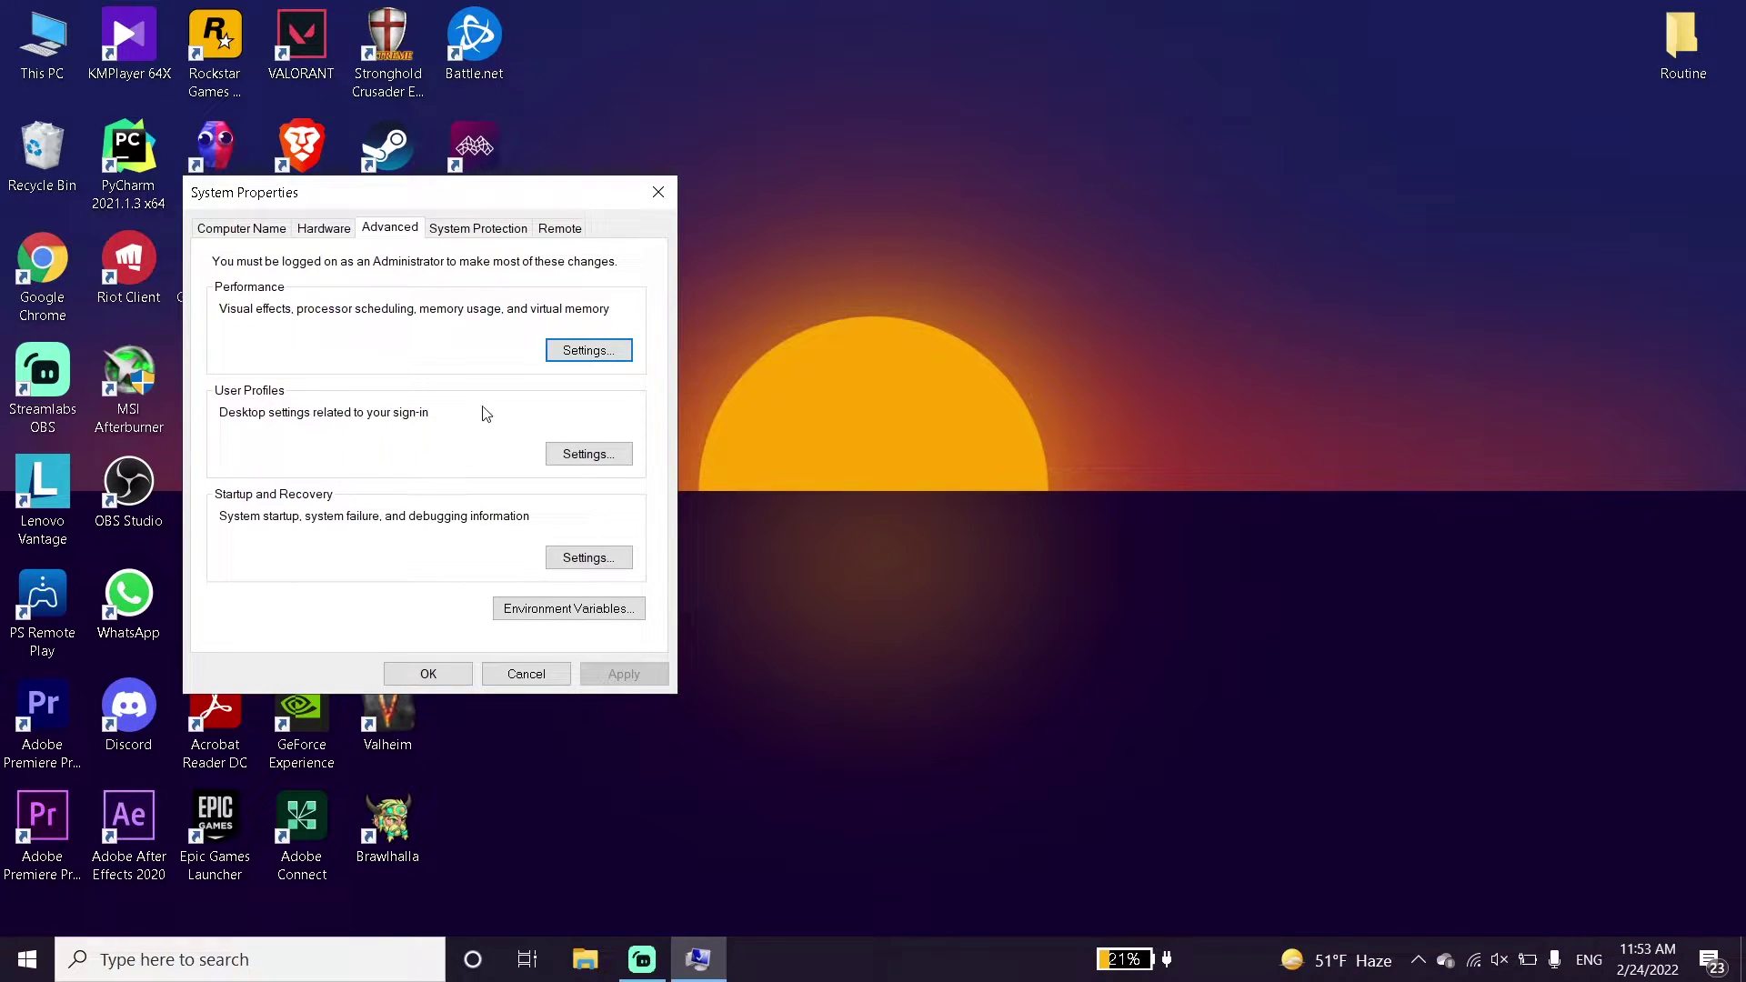
pyautogui.click(657, 192)
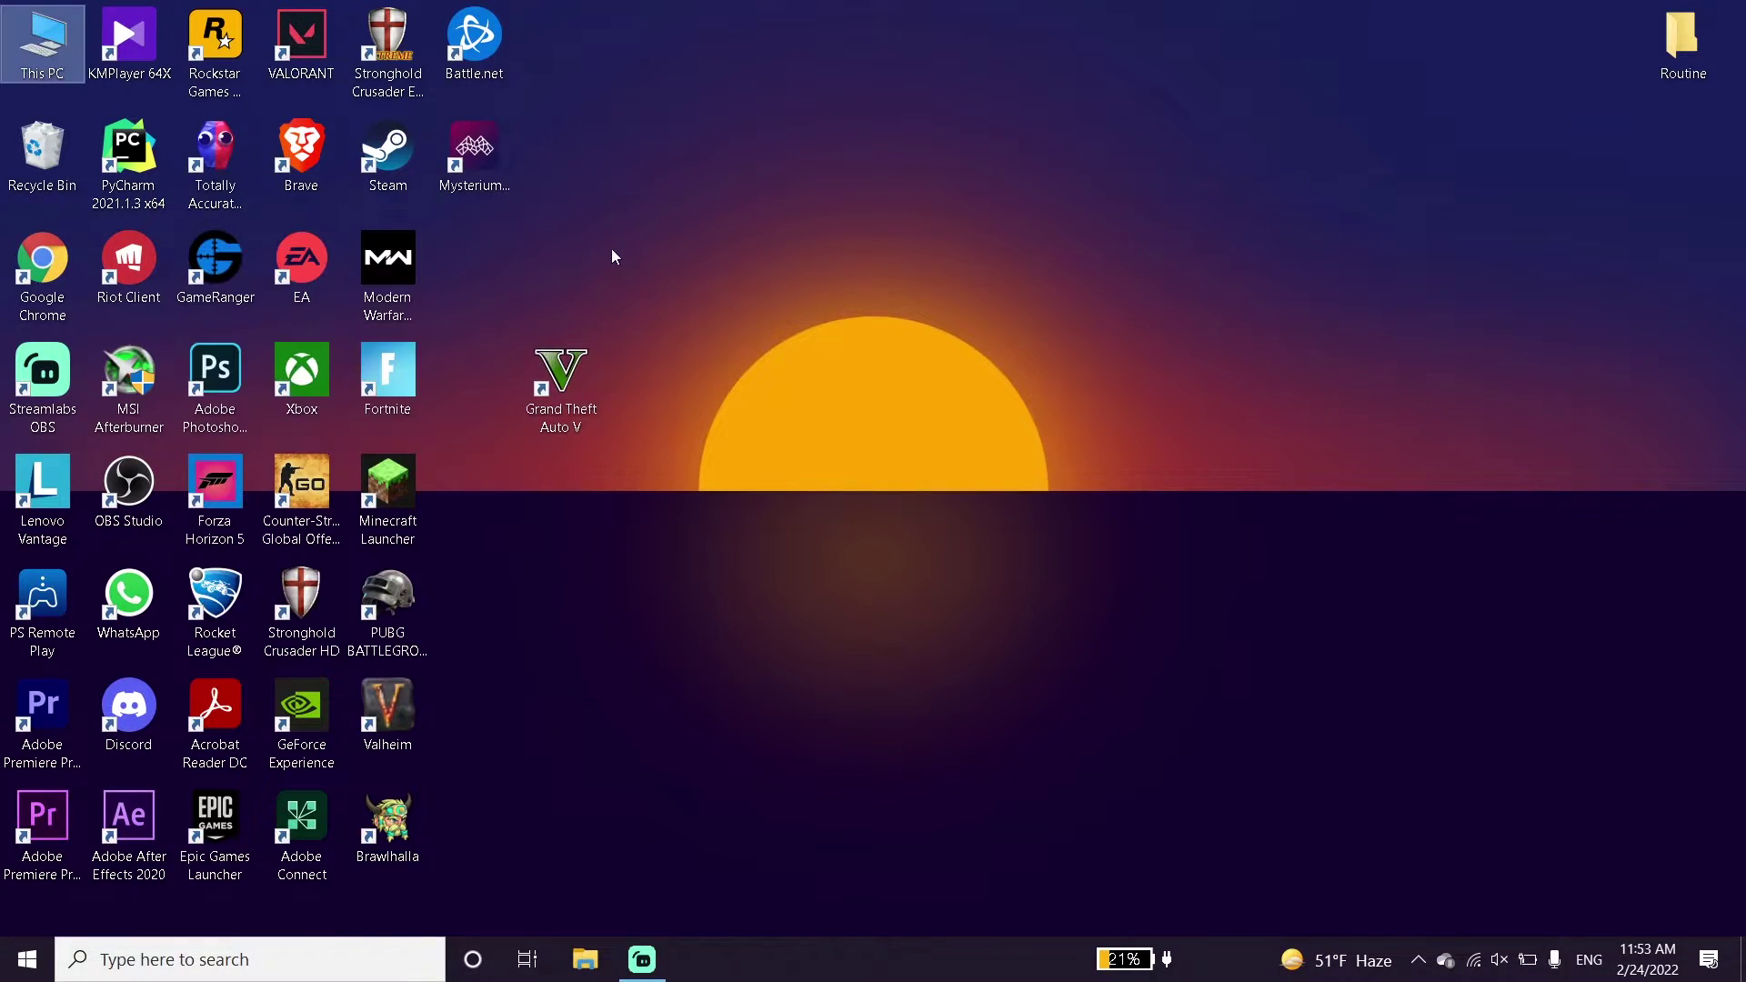
# Refresh the desktop, then reopen Settings from search on the System Display page
pyautogui.rightClick(679, 172)
pyautogui.click(693, 241)
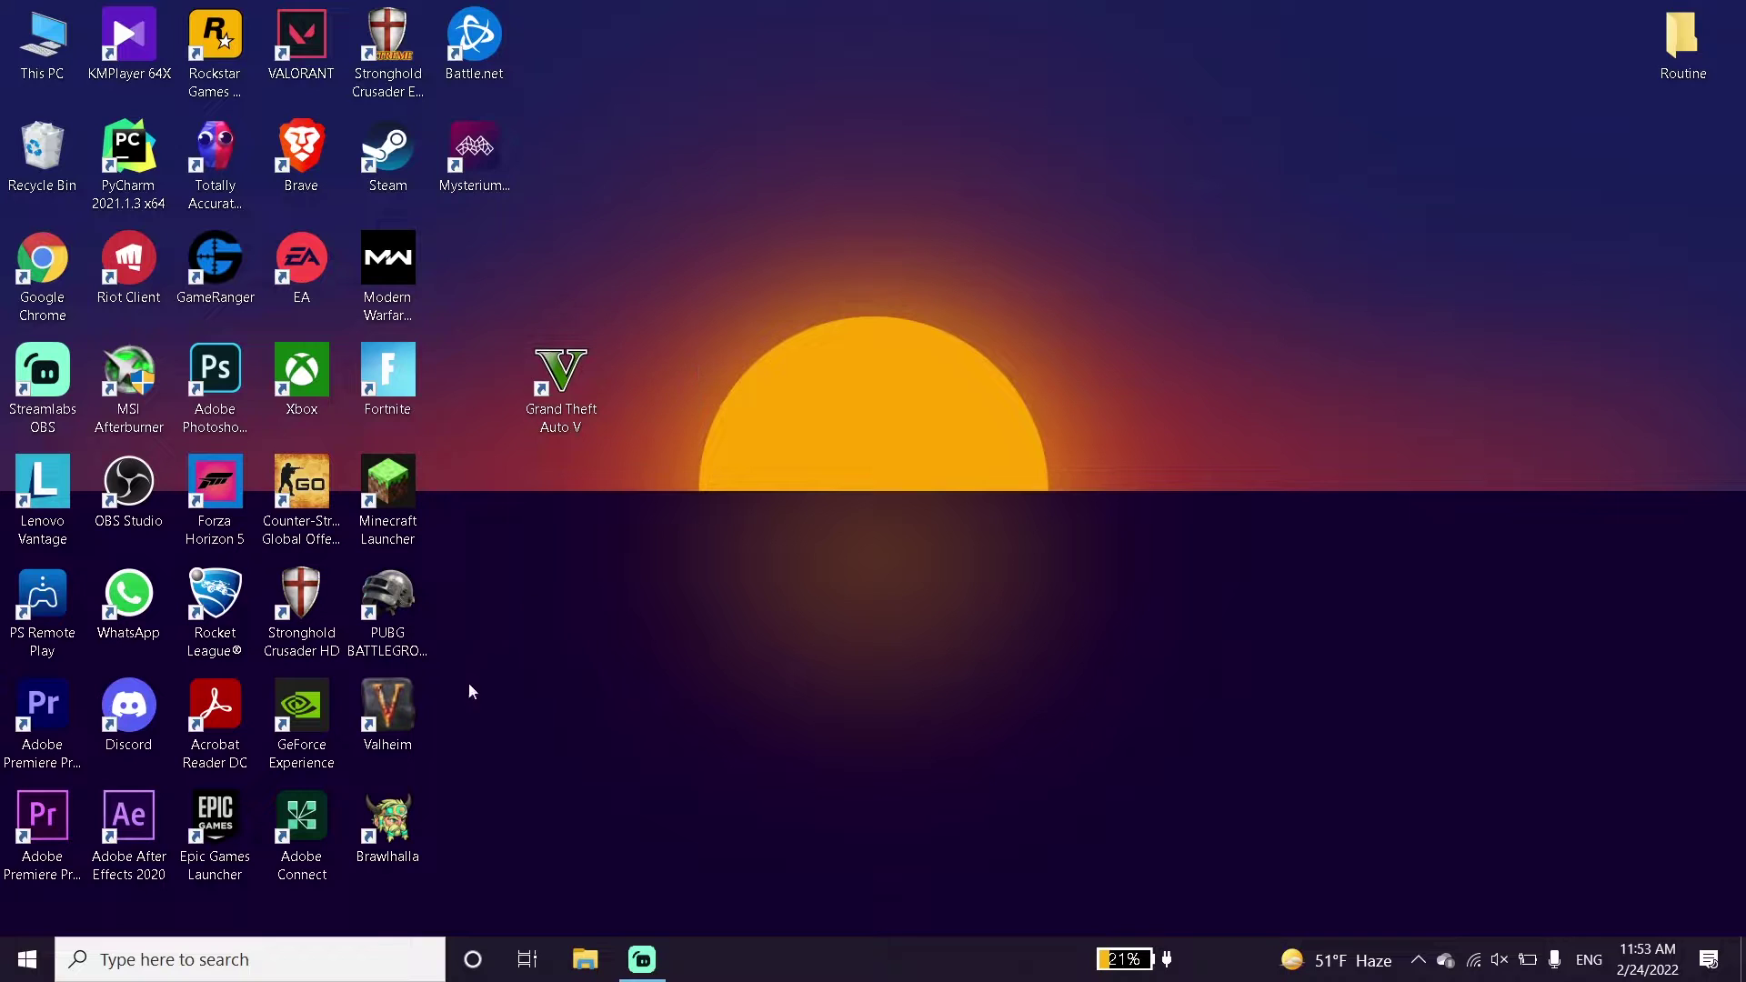
pyautogui.click(232, 958)
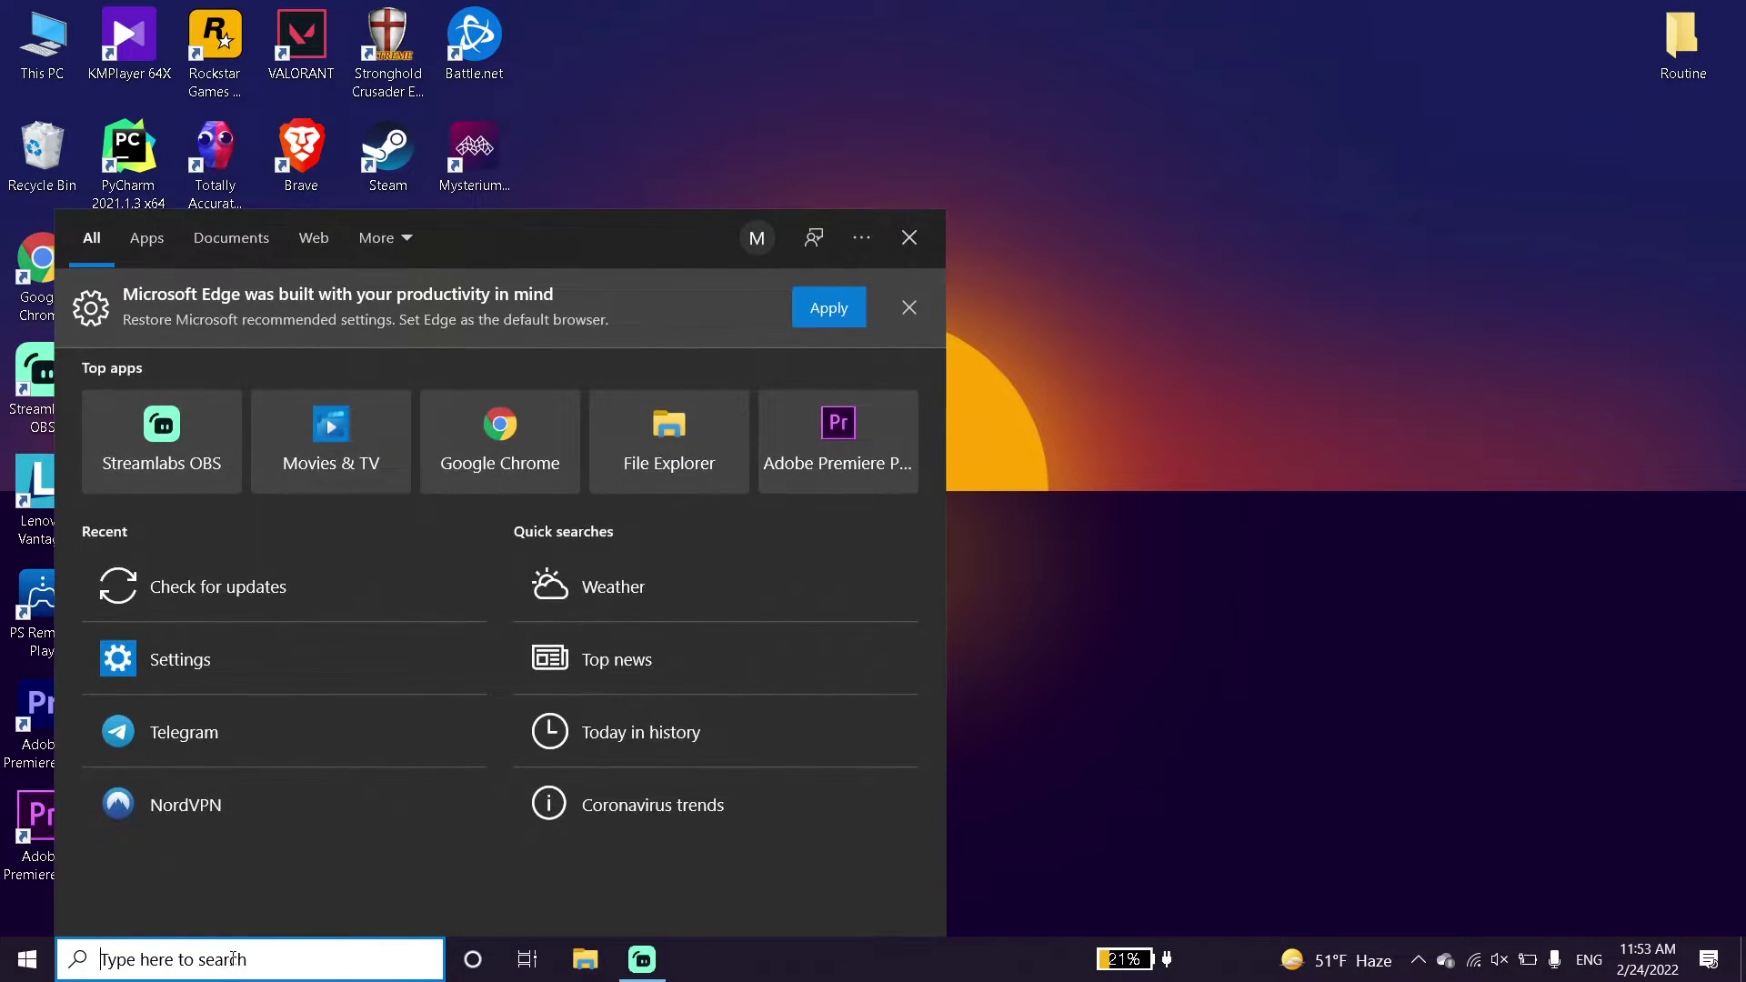
pyautogui.click(225, 660)
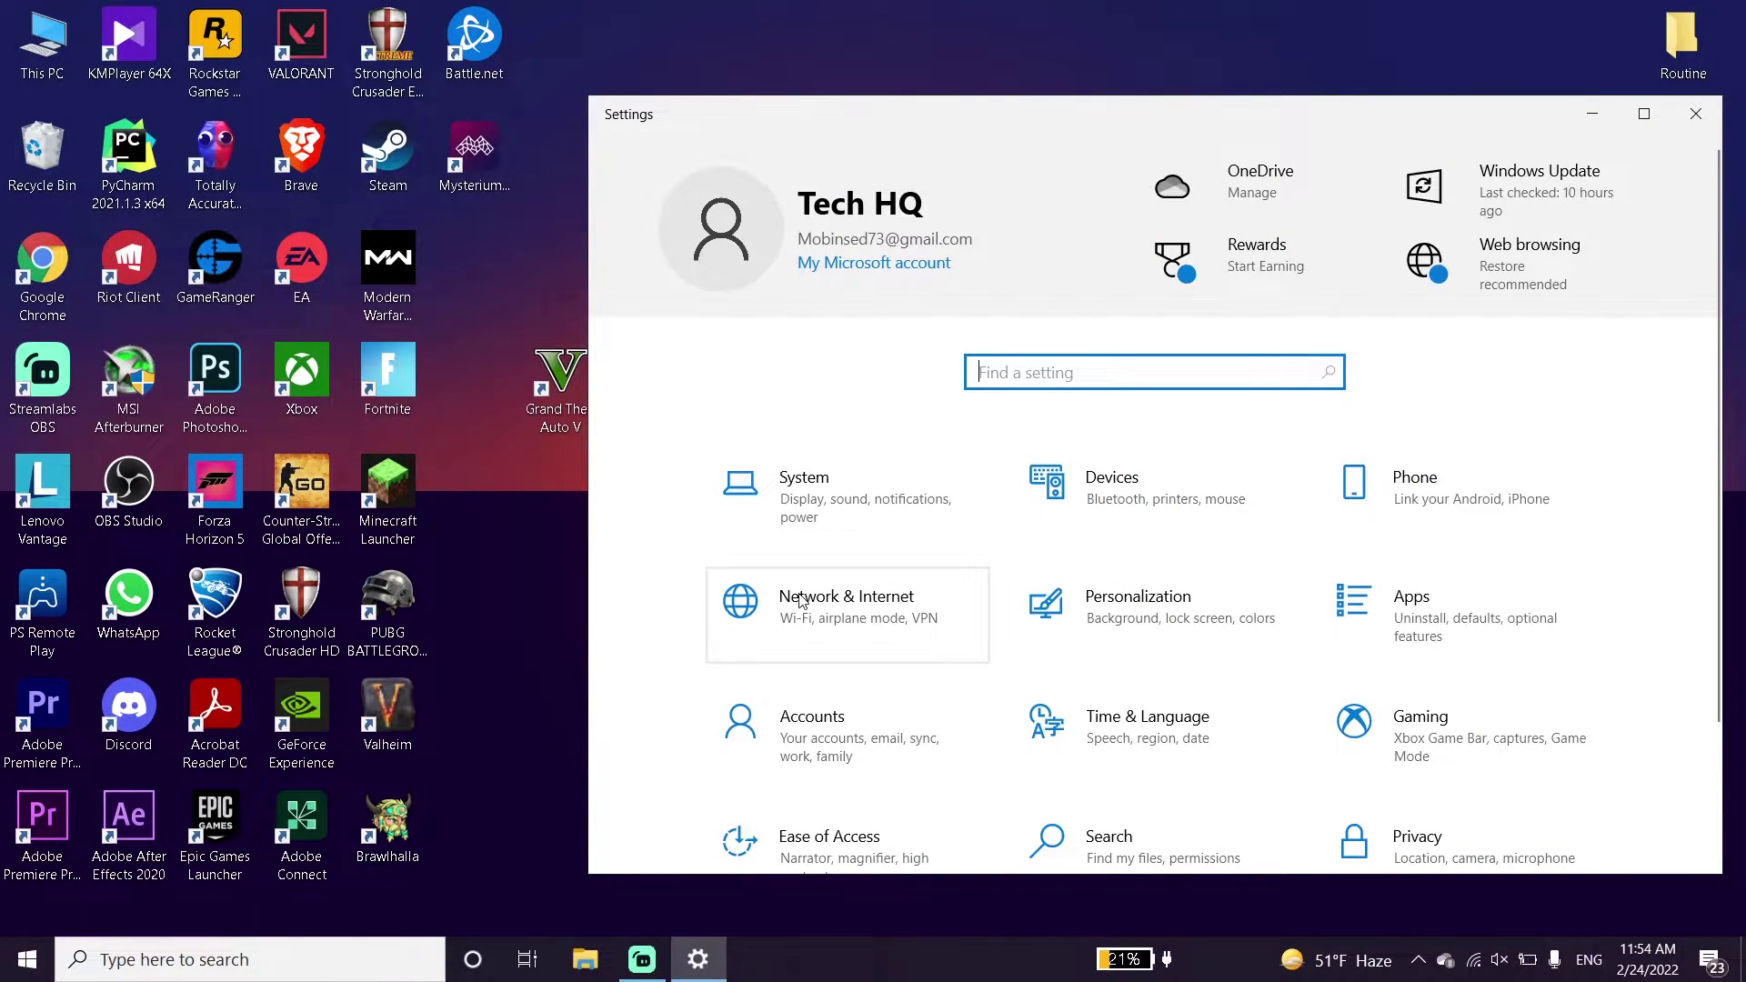
pyautogui.scroll(-2, 802, 600)
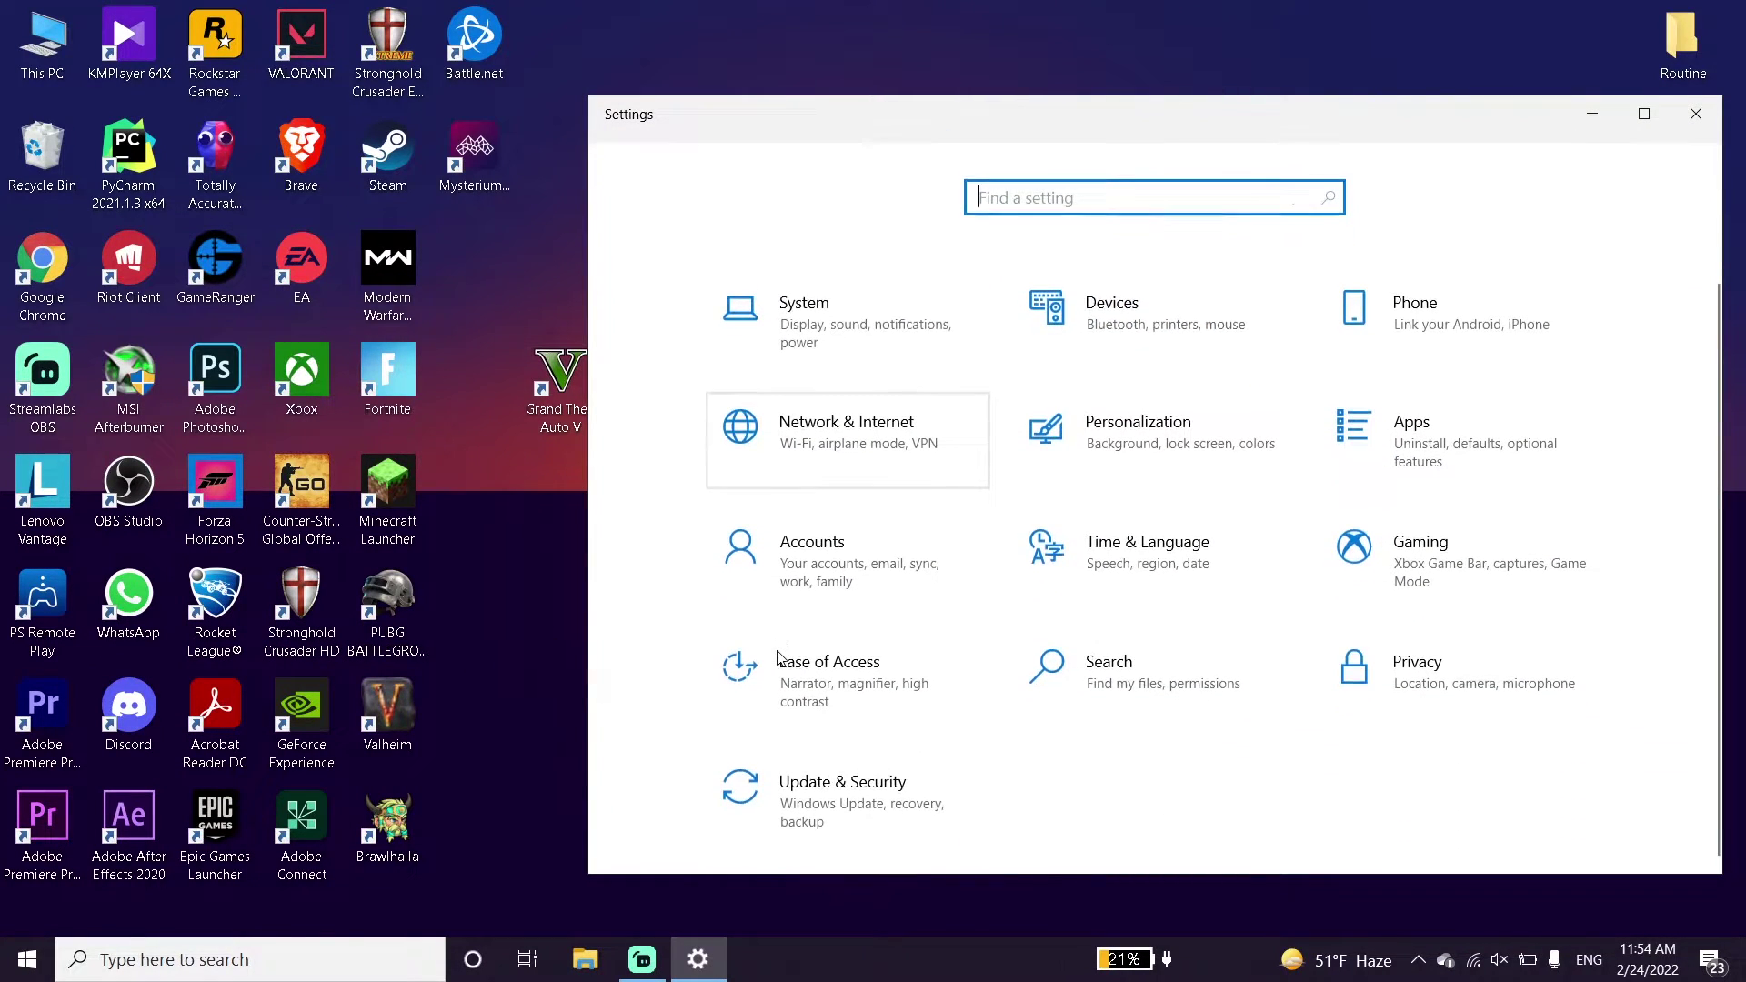
pyautogui.click(867, 342)
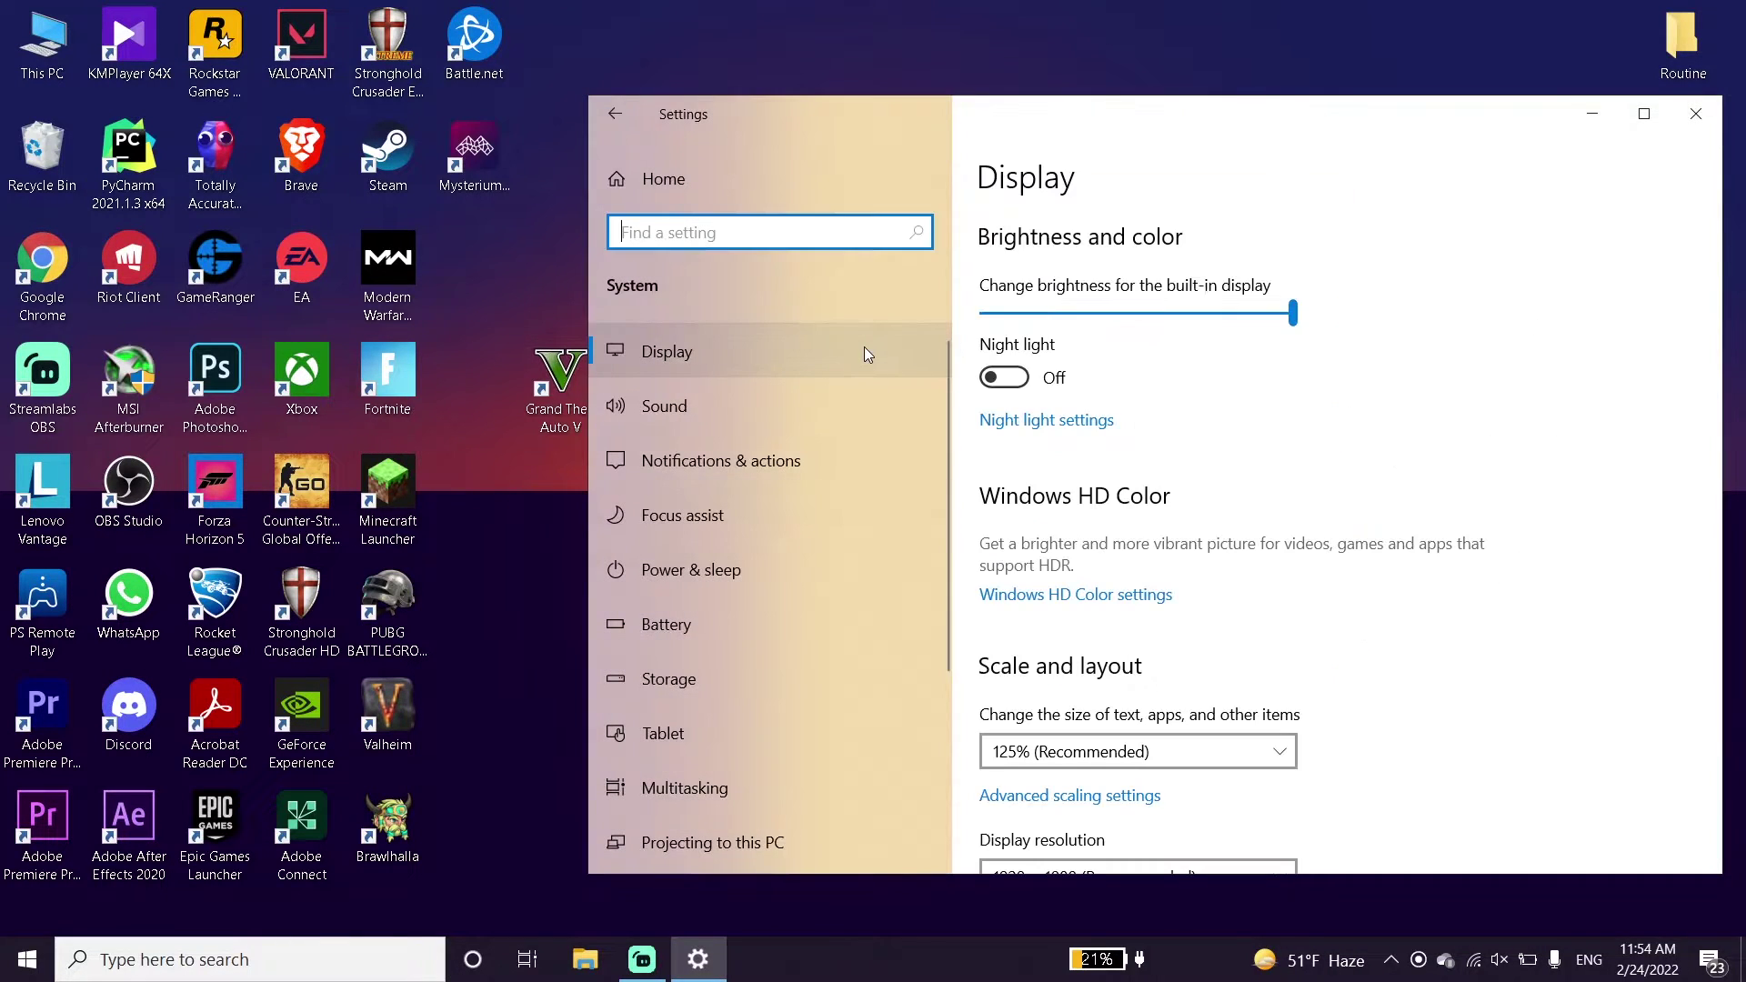
pyautogui.scroll(-6, 1131, 570)
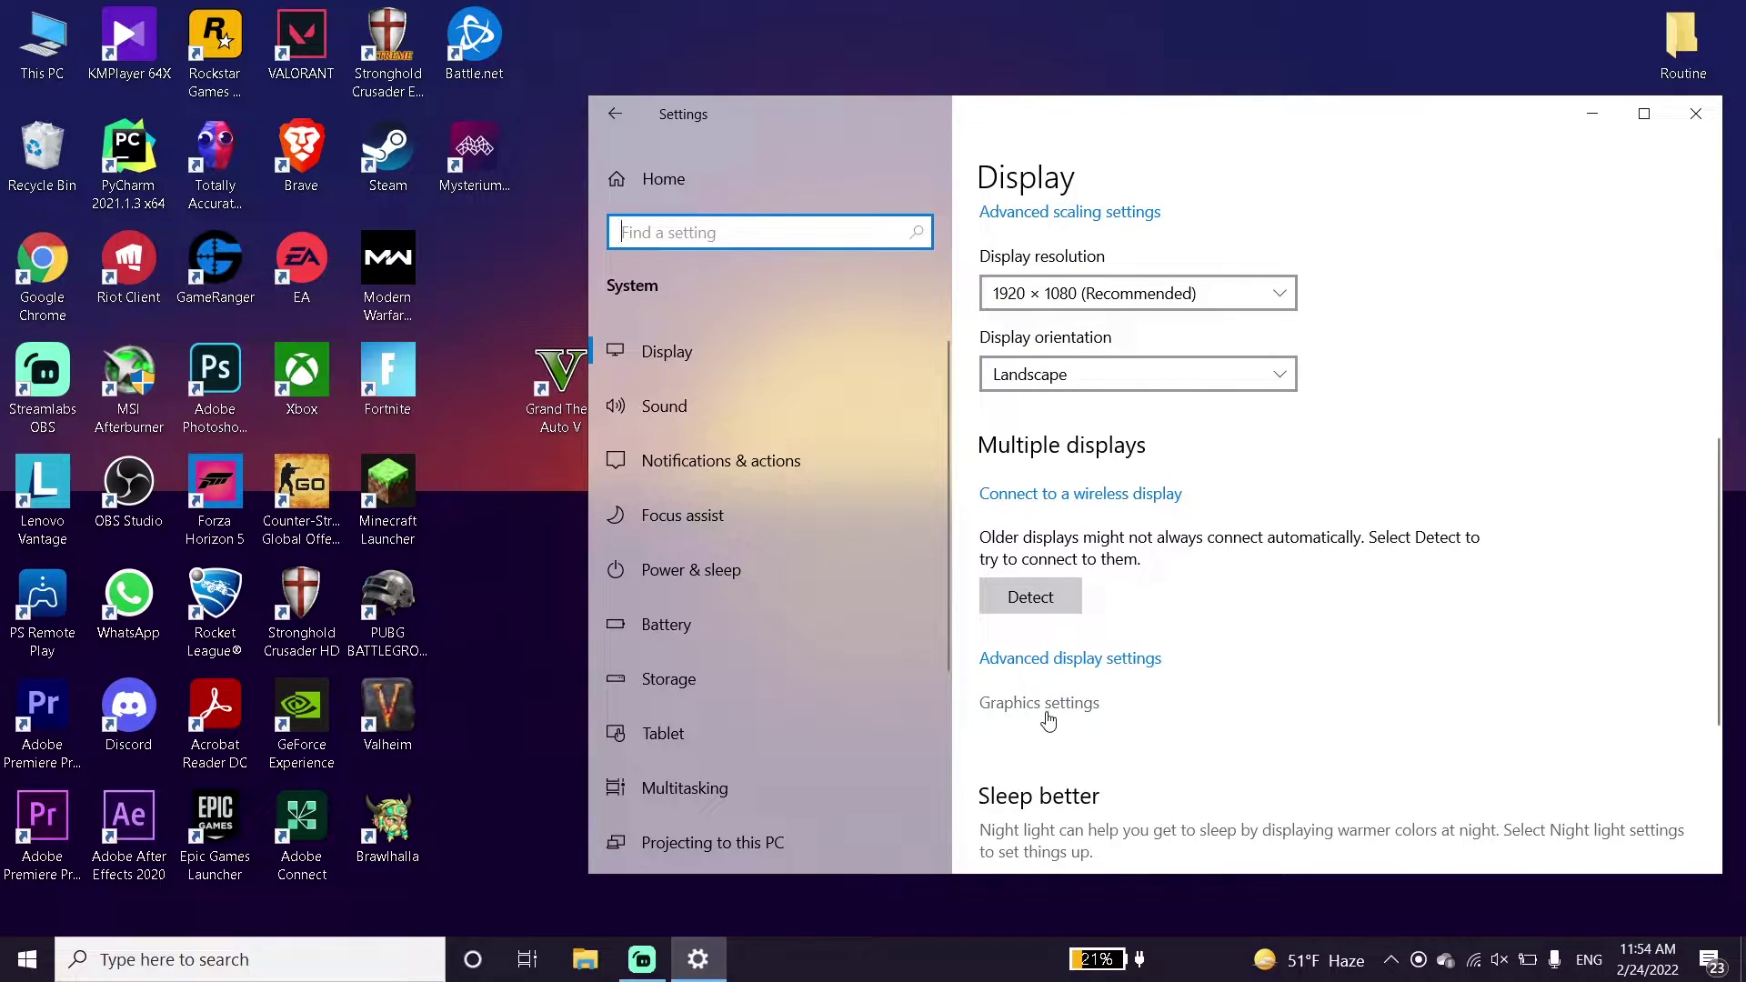
# On the Graphics settings page, browse for an app on the E: drive
pyautogui.click(1048, 703)
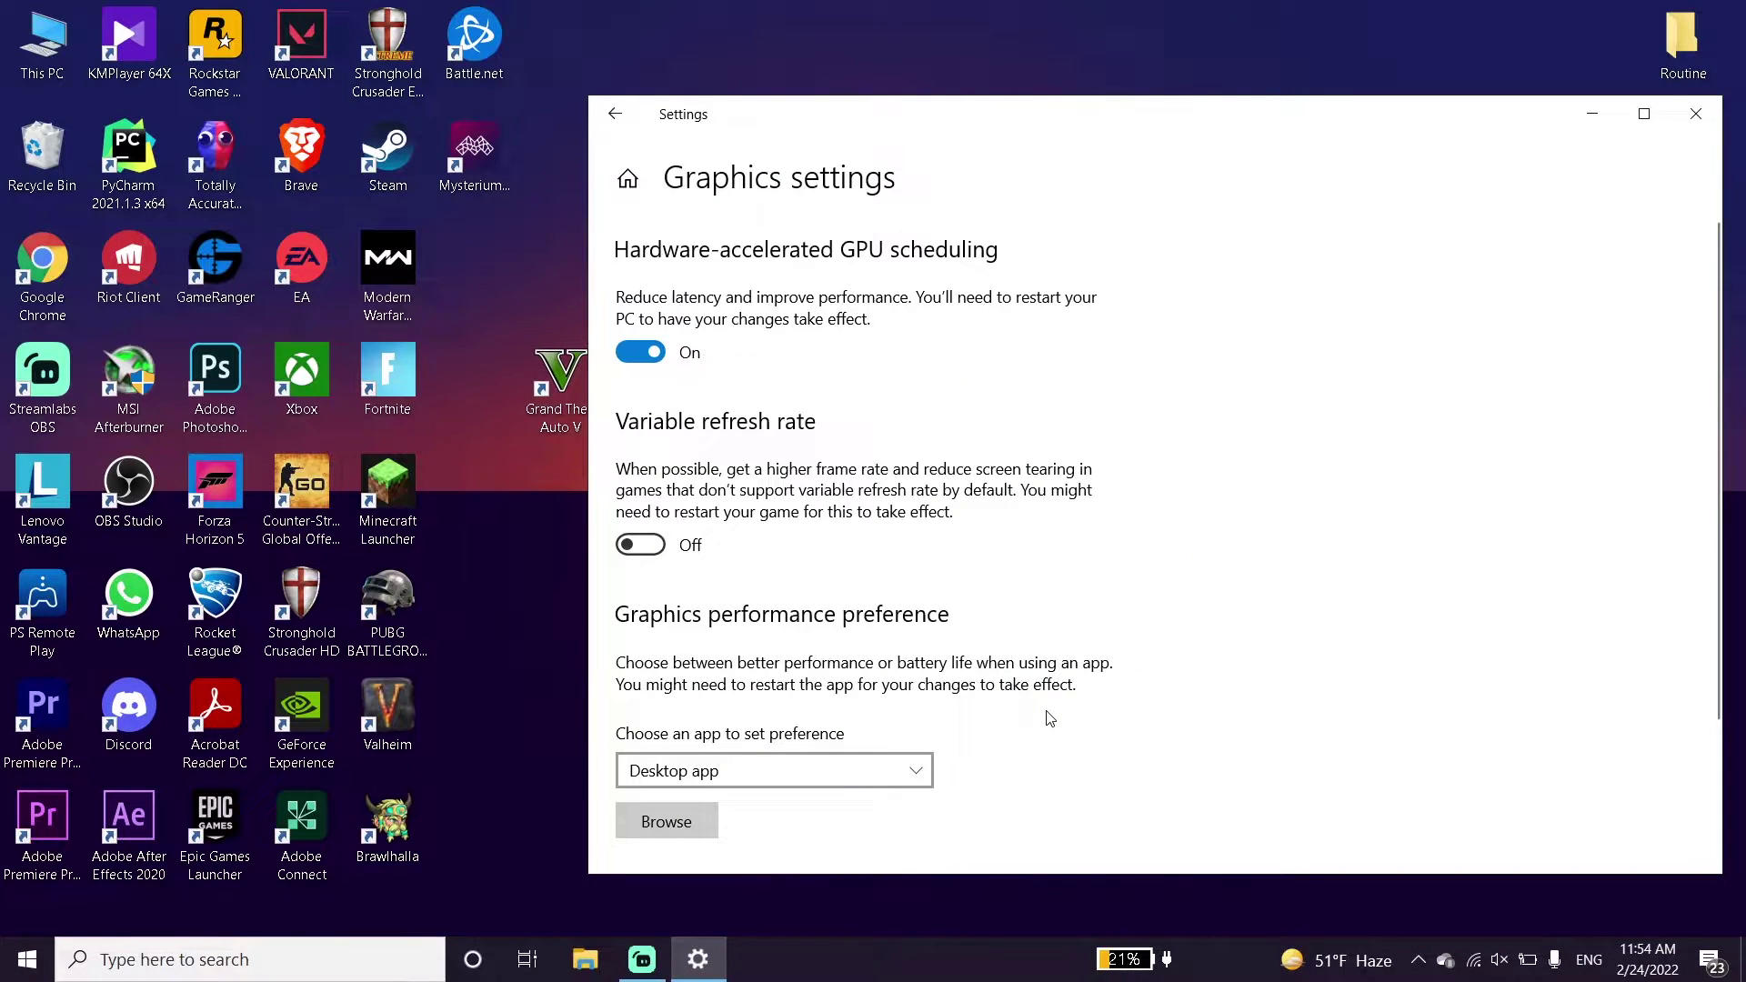
pyautogui.scroll(-2, 979, 626)
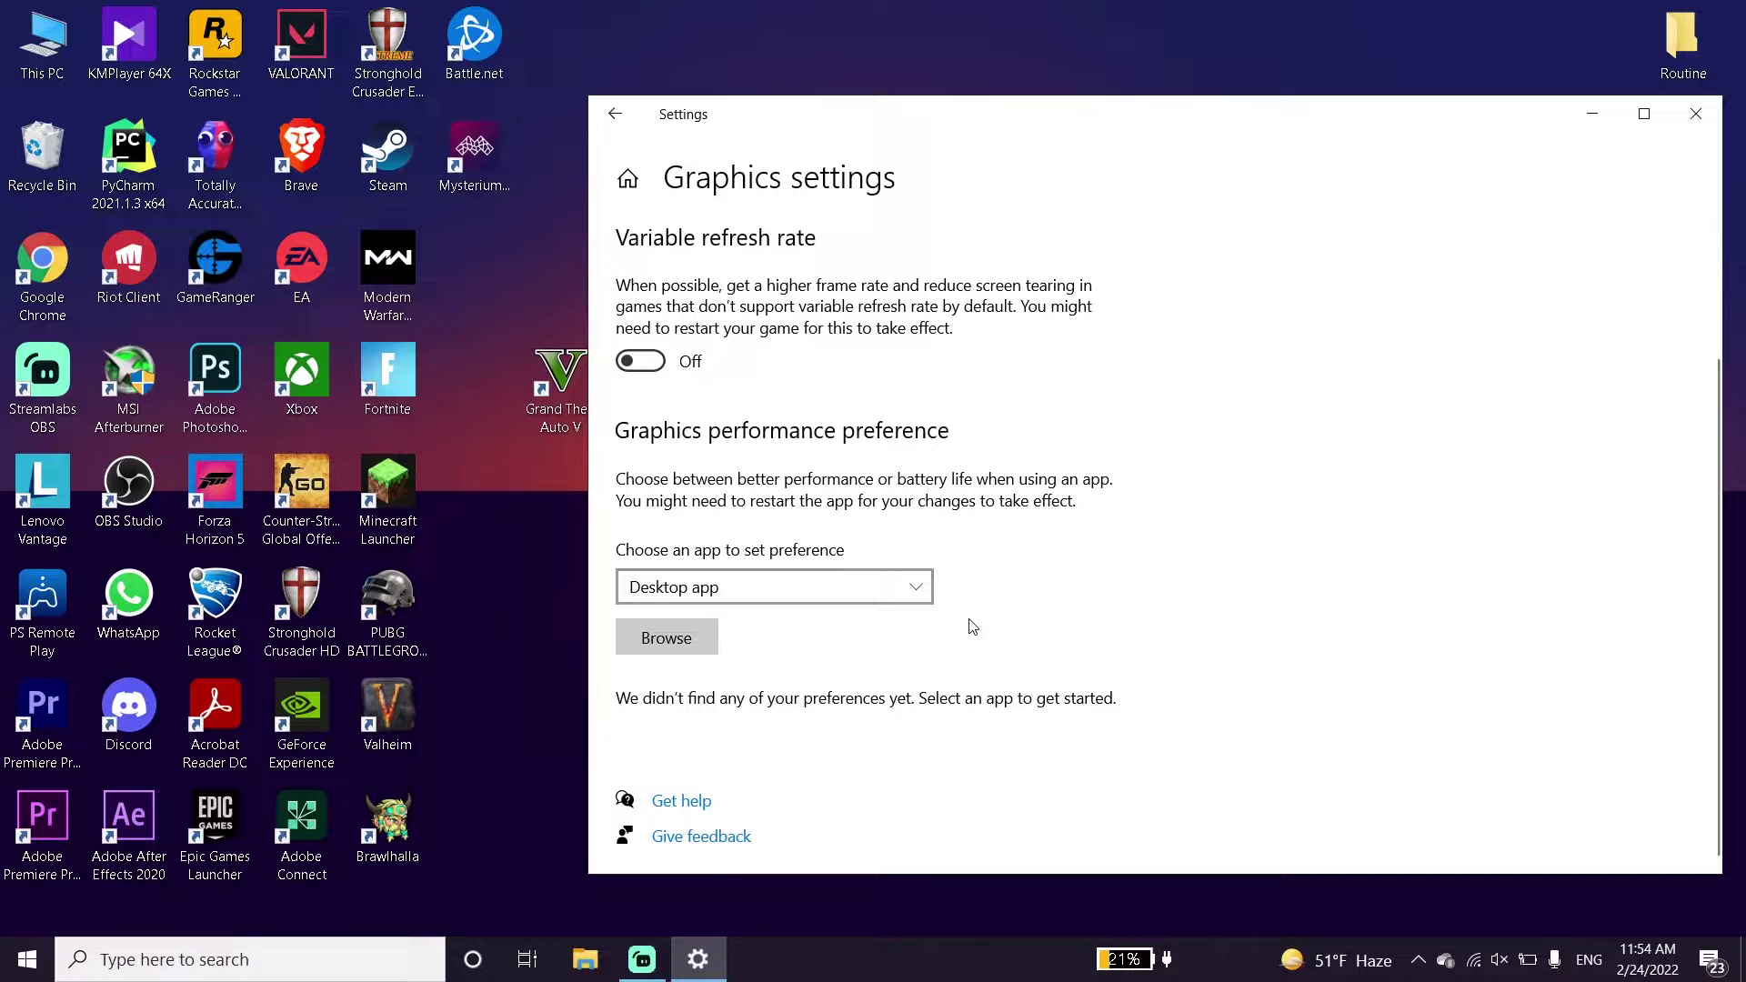
pyautogui.click(658, 648)
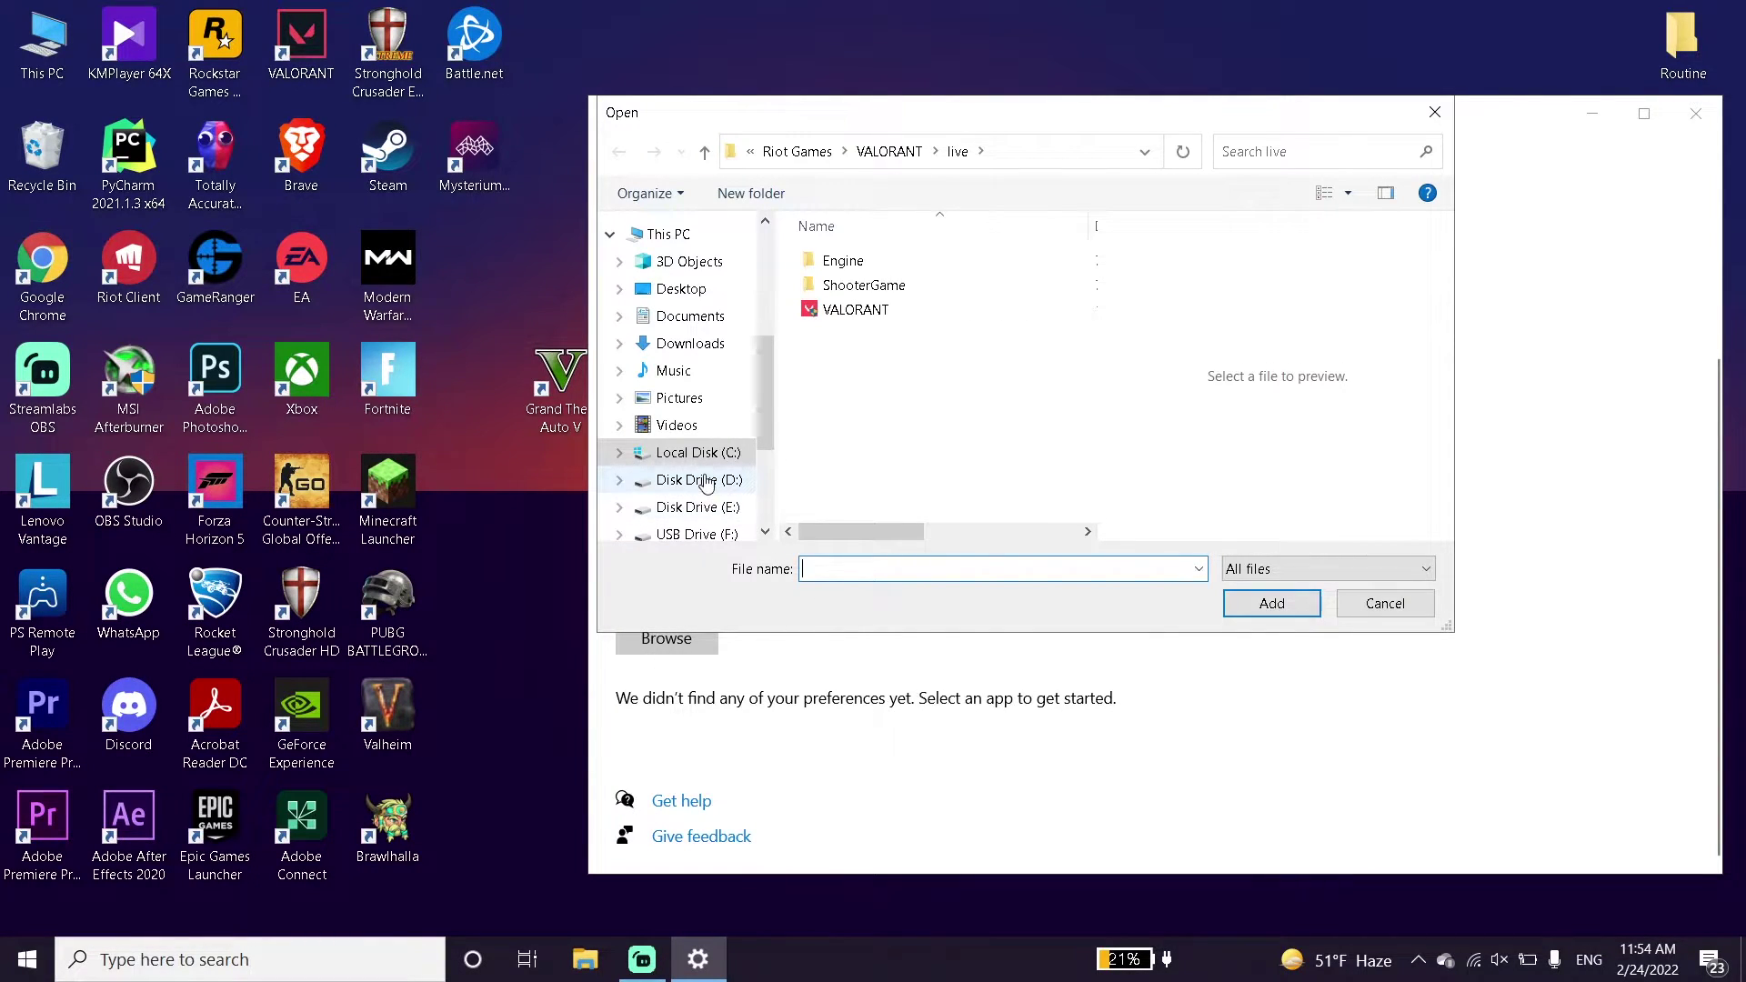
pyautogui.click(707, 482)
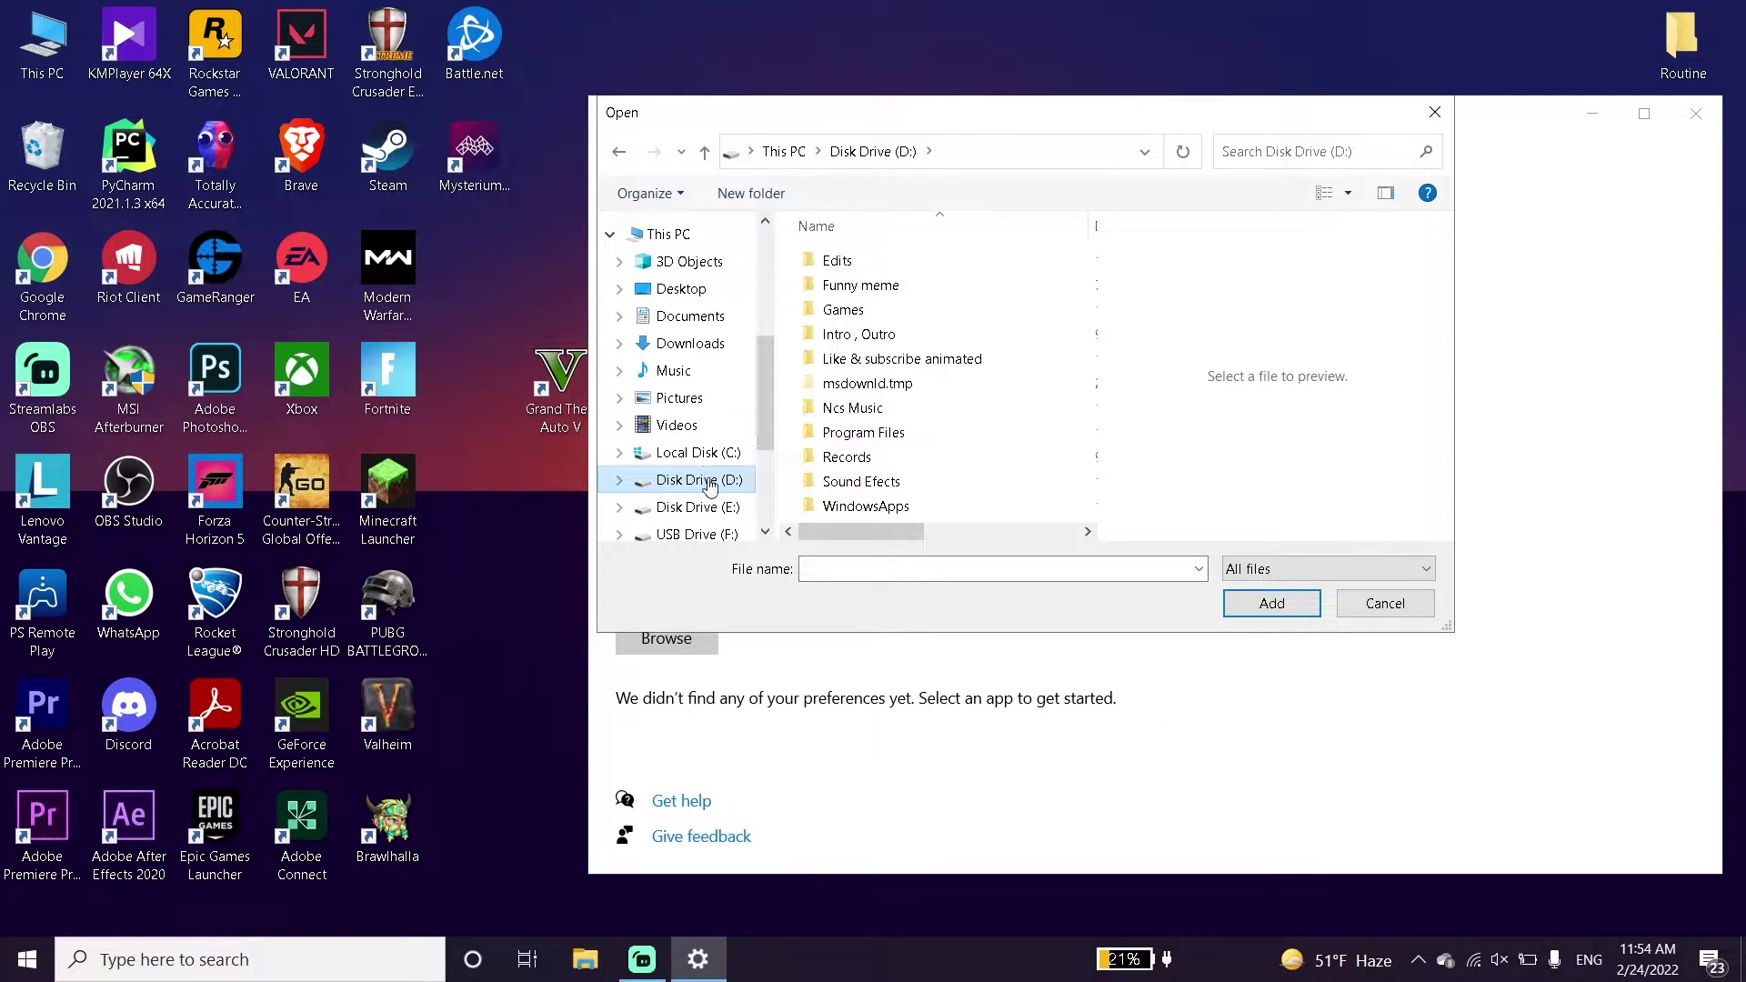
pyautogui.click(709, 507)
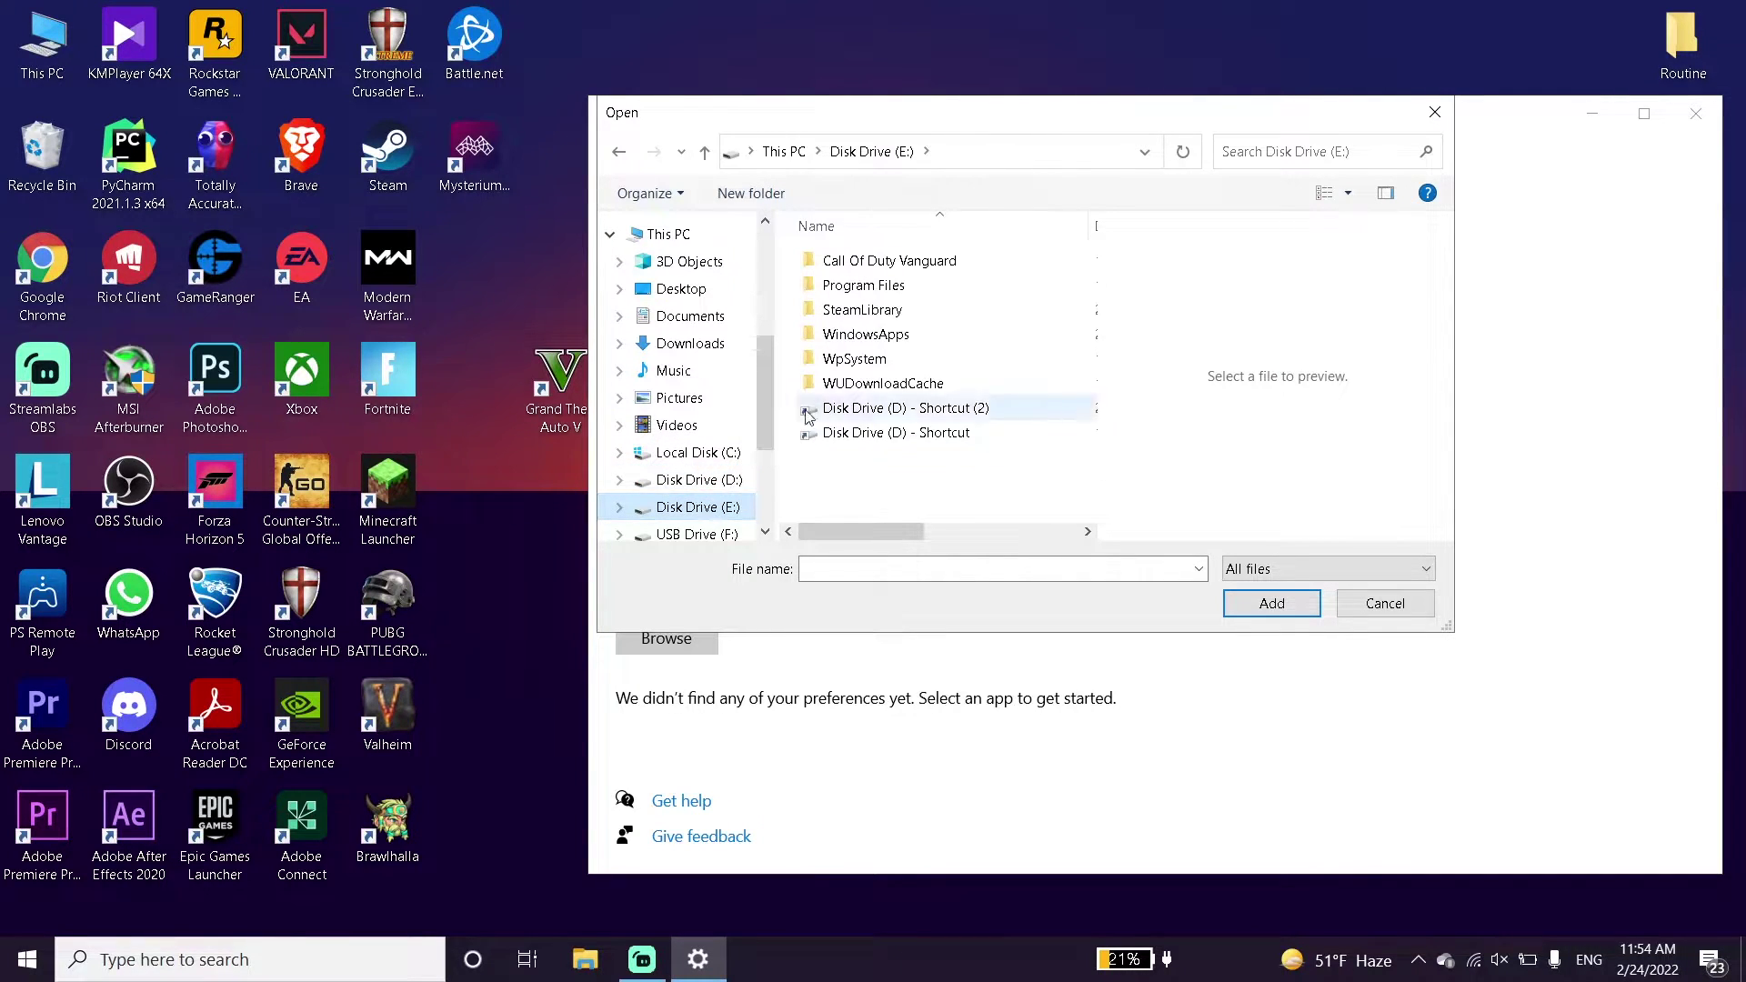
# Add GTA5.exe from SteamLibrary > steamapps > common > Grand Theft Auto V to the list
pyautogui.doubleClick(850, 309)
pyautogui.doubleClick(846, 266)
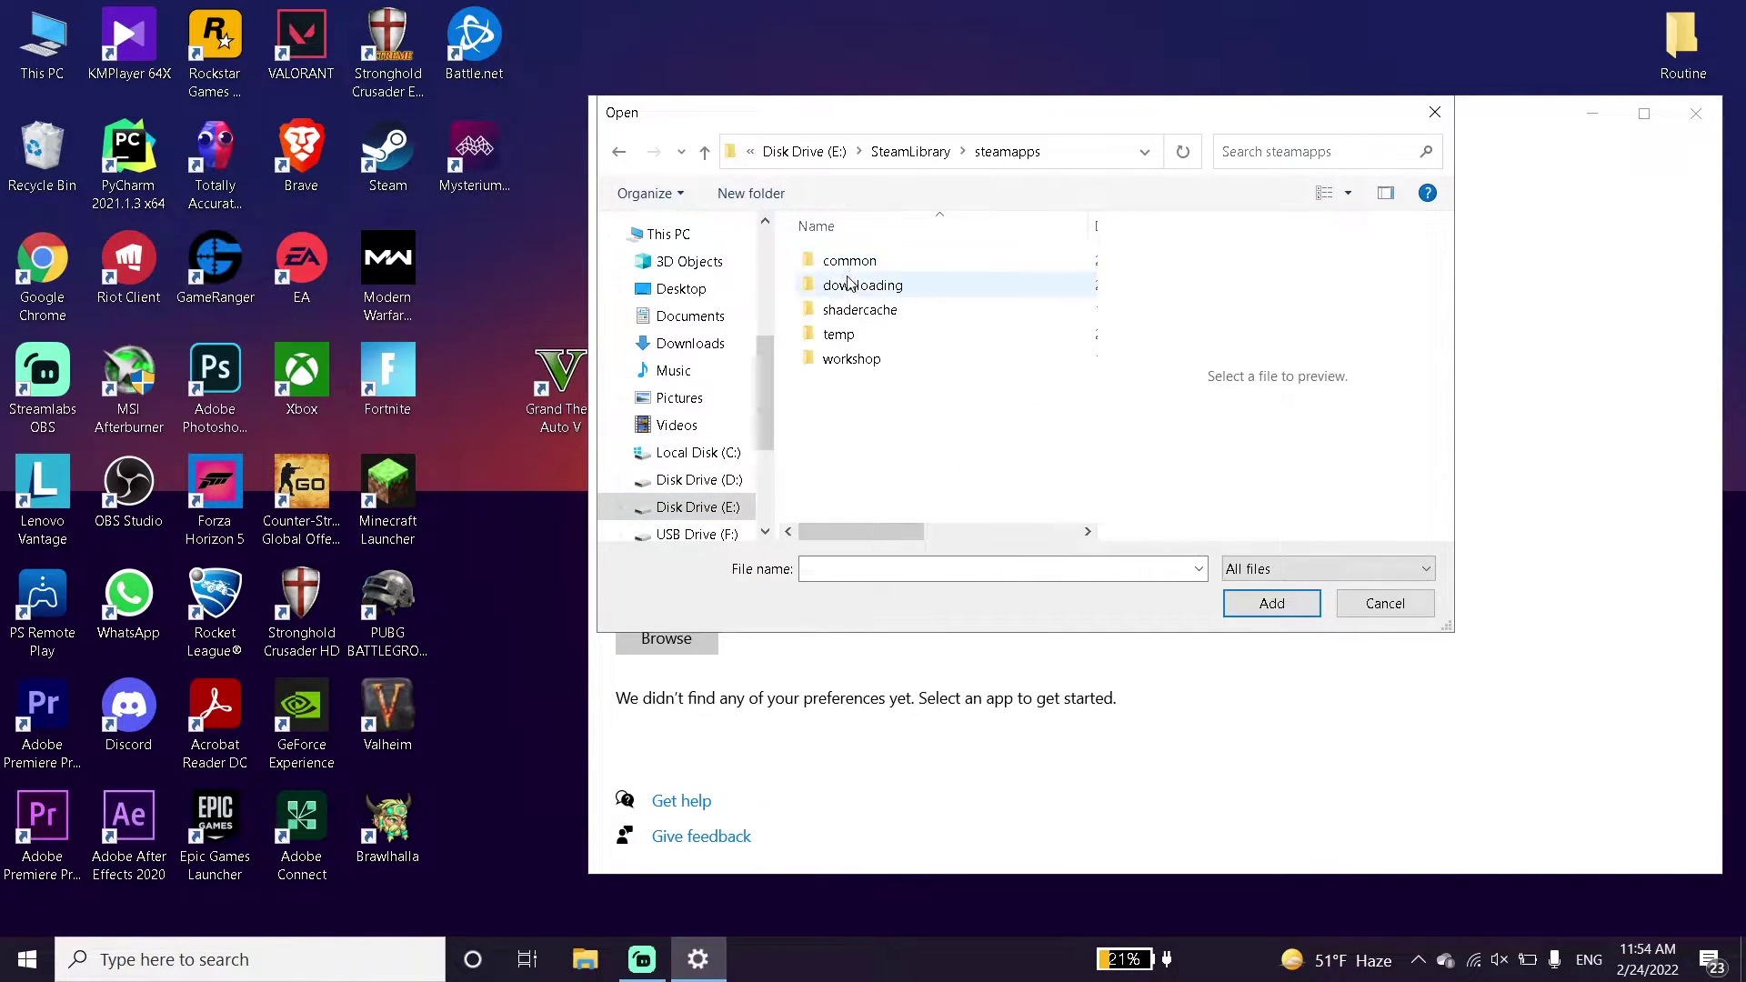
pyautogui.doubleClick(841, 262)
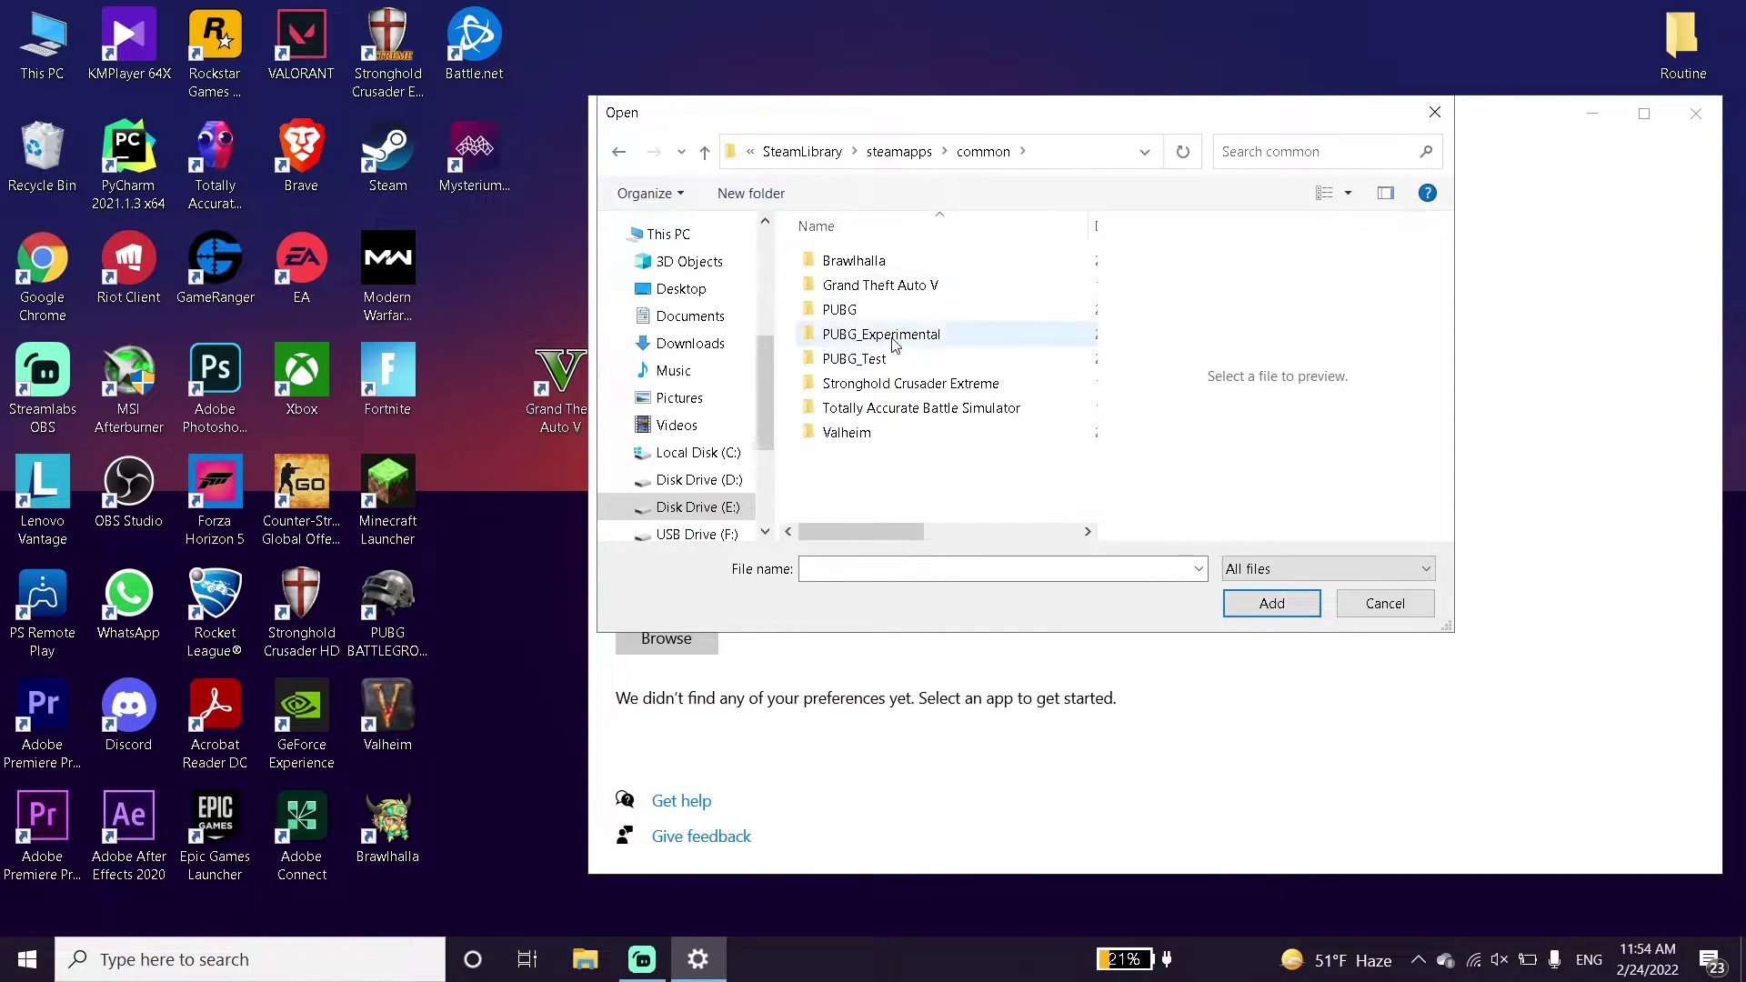
pyautogui.doubleClick(864, 284)
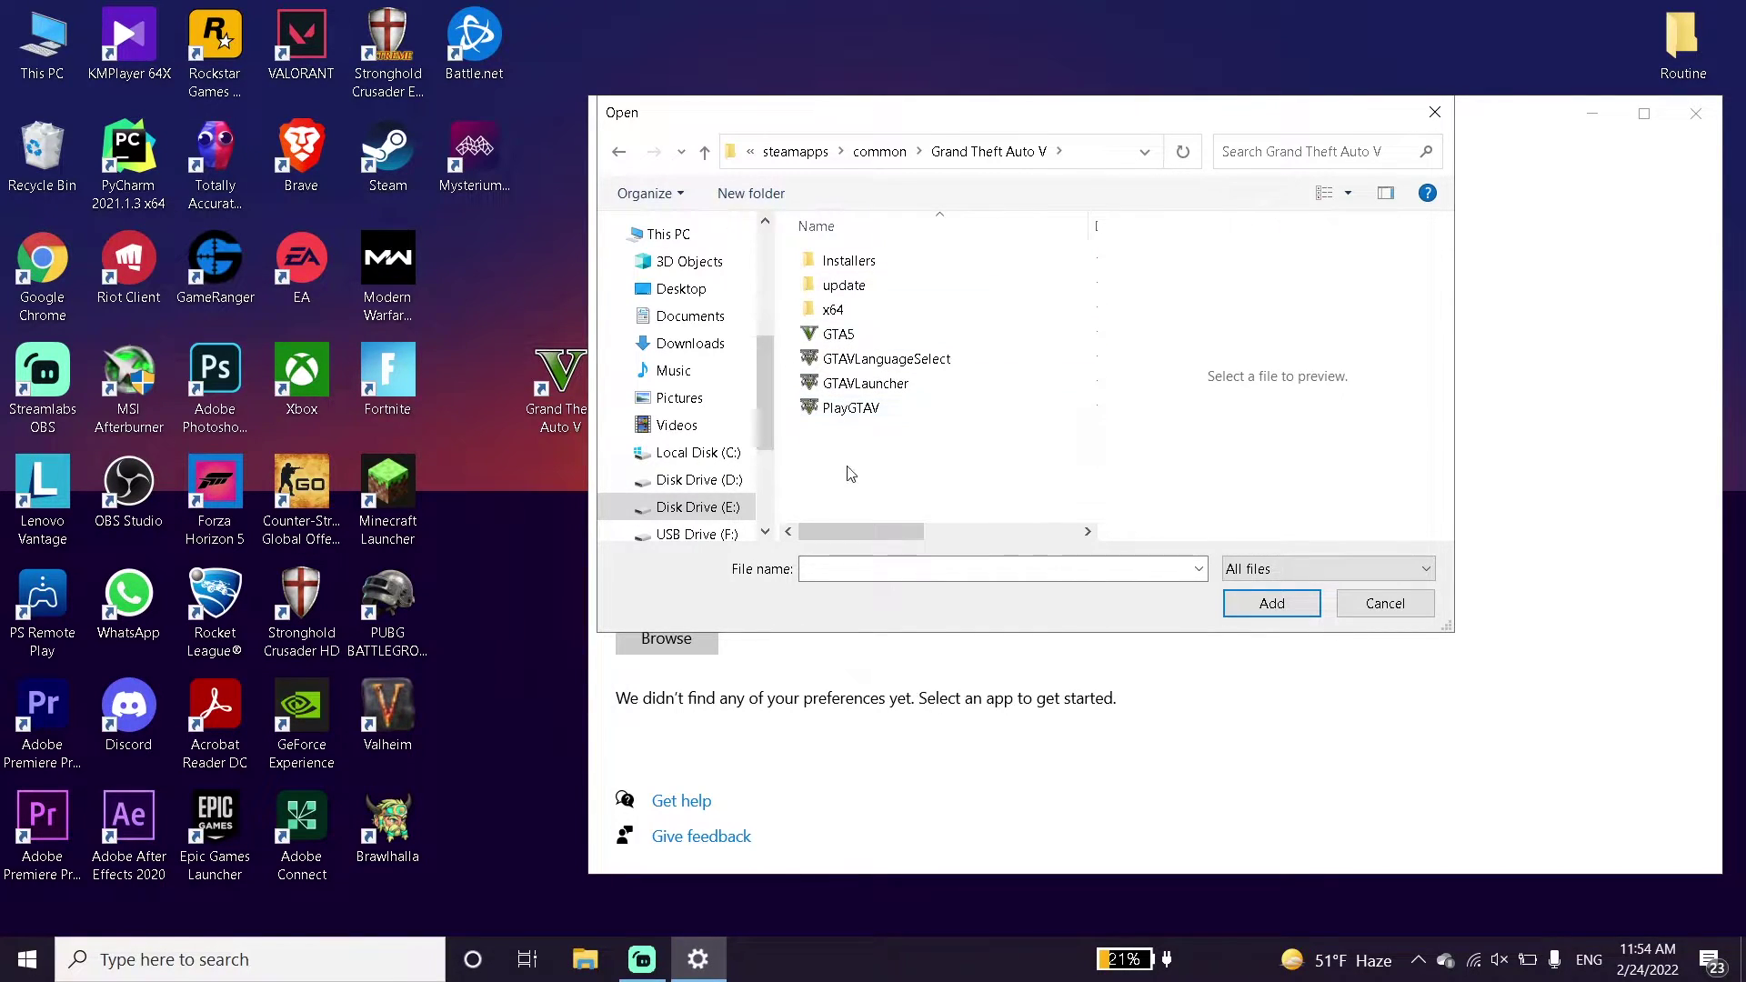
pyautogui.click(910, 340)
pyautogui.moveTo(865, 531)
pyautogui.mouseDown()
pyautogui.moveTo(980, 538)
pyautogui.moveTo(865, 542)
pyautogui.mouseUp()
pyautogui.click(1271, 604)
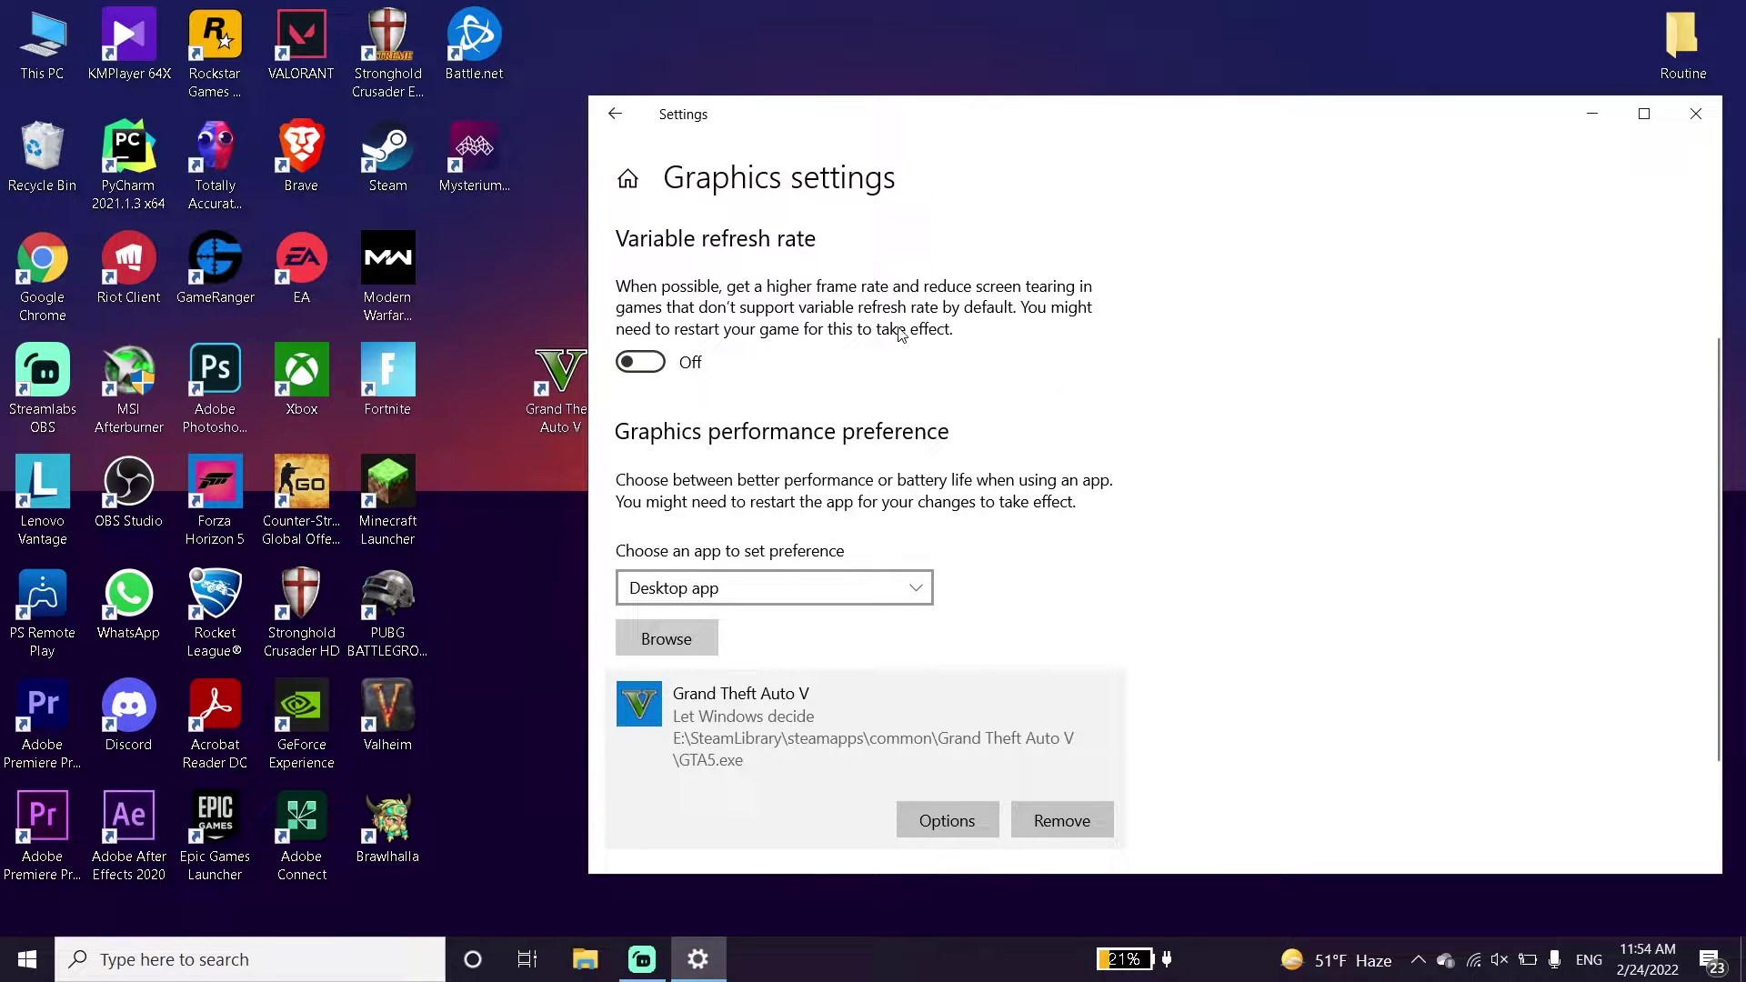
# Return to Settings home, go to Gaming > Game Mode and leave Game Mode On
pyautogui.click(616, 116)
pyautogui.click(616, 116)
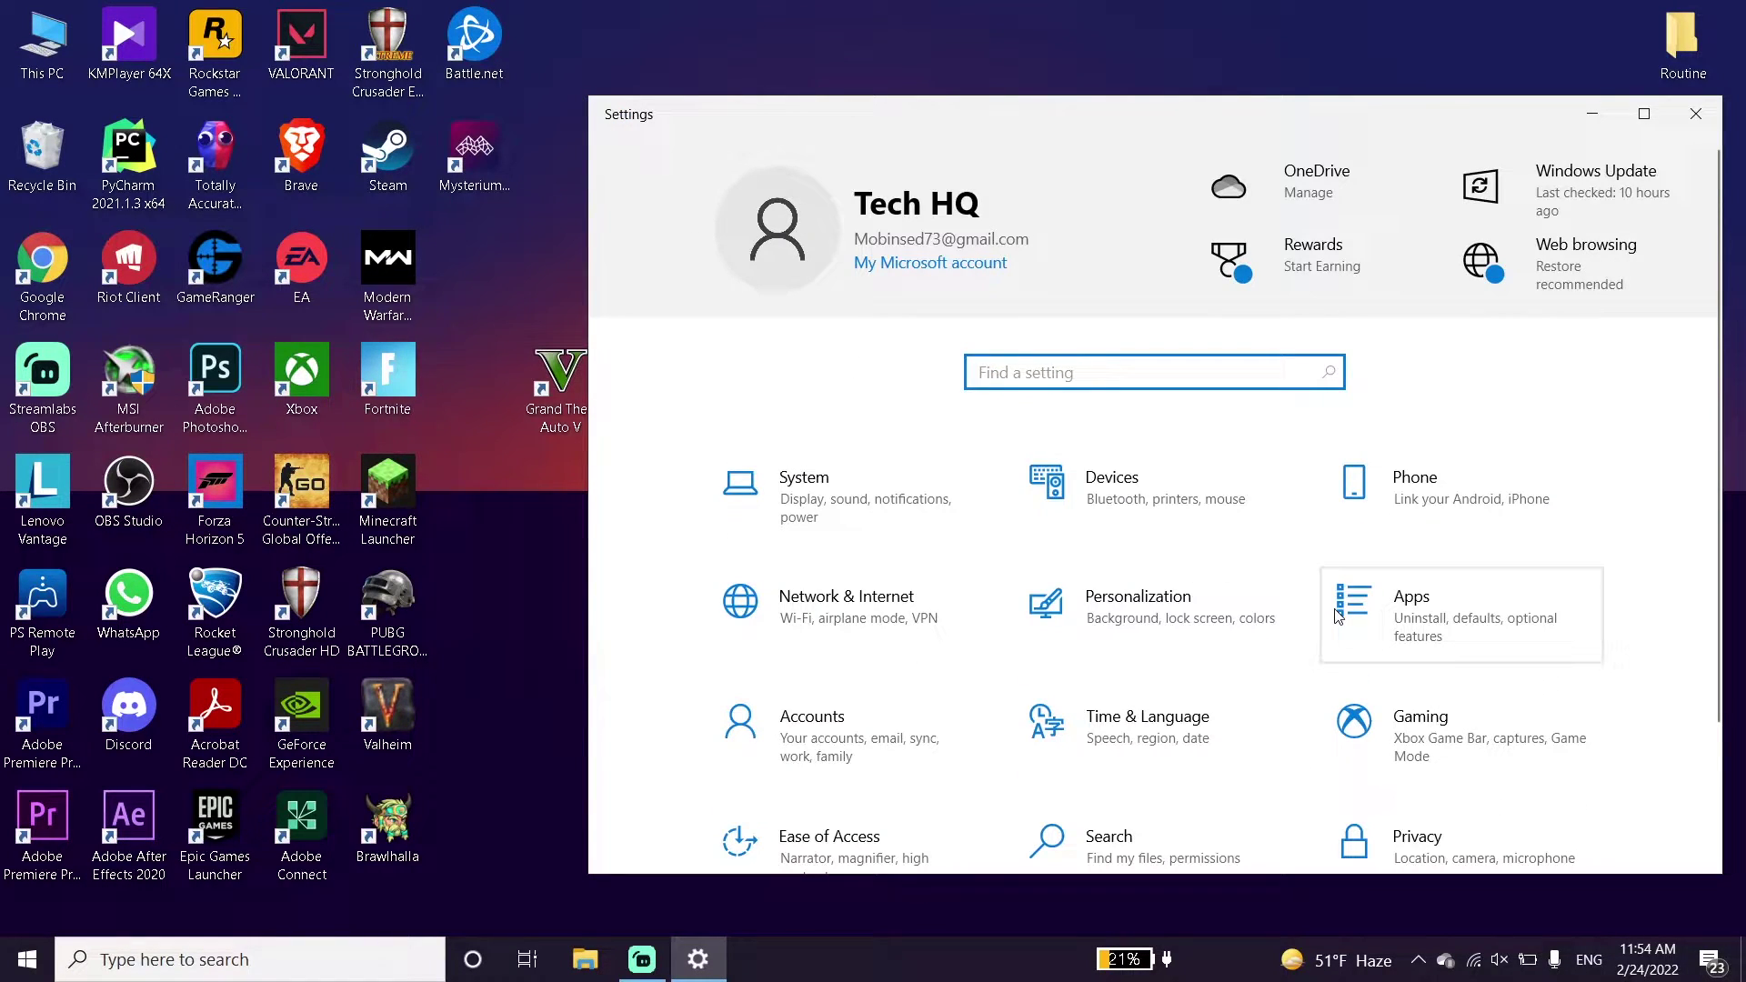
pyautogui.scroll(-2, 1337, 615)
pyautogui.click(1431, 596)
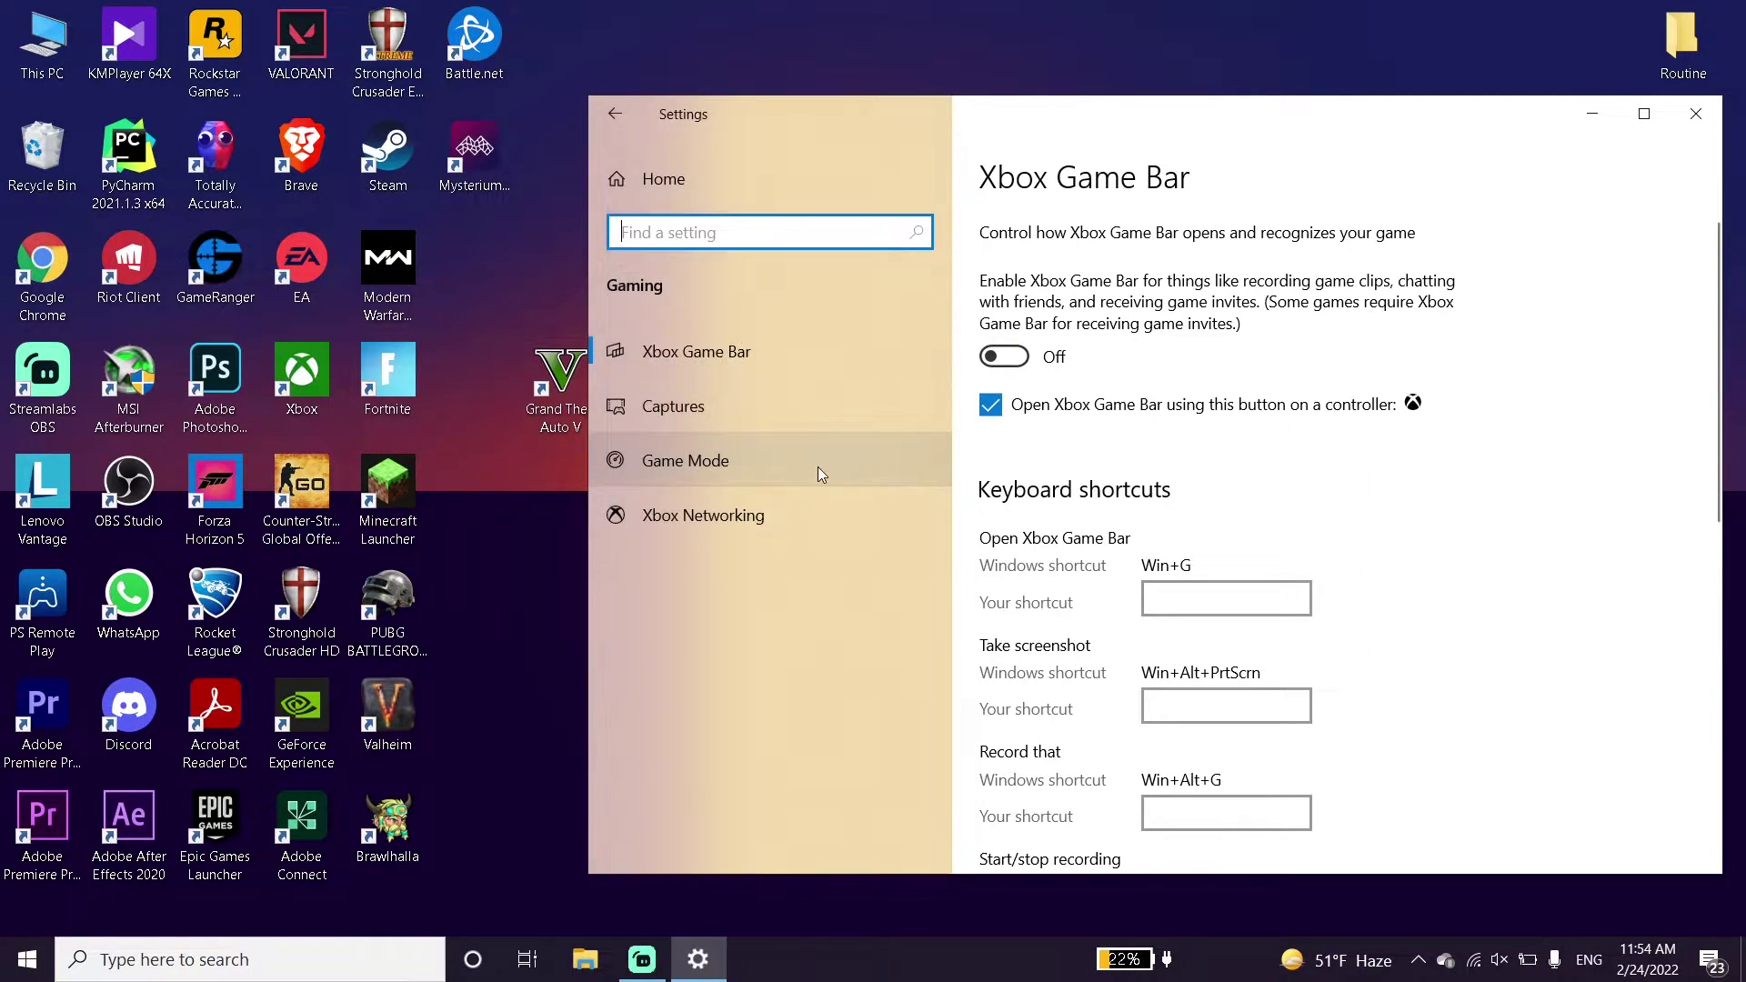
pyautogui.click(812, 455)
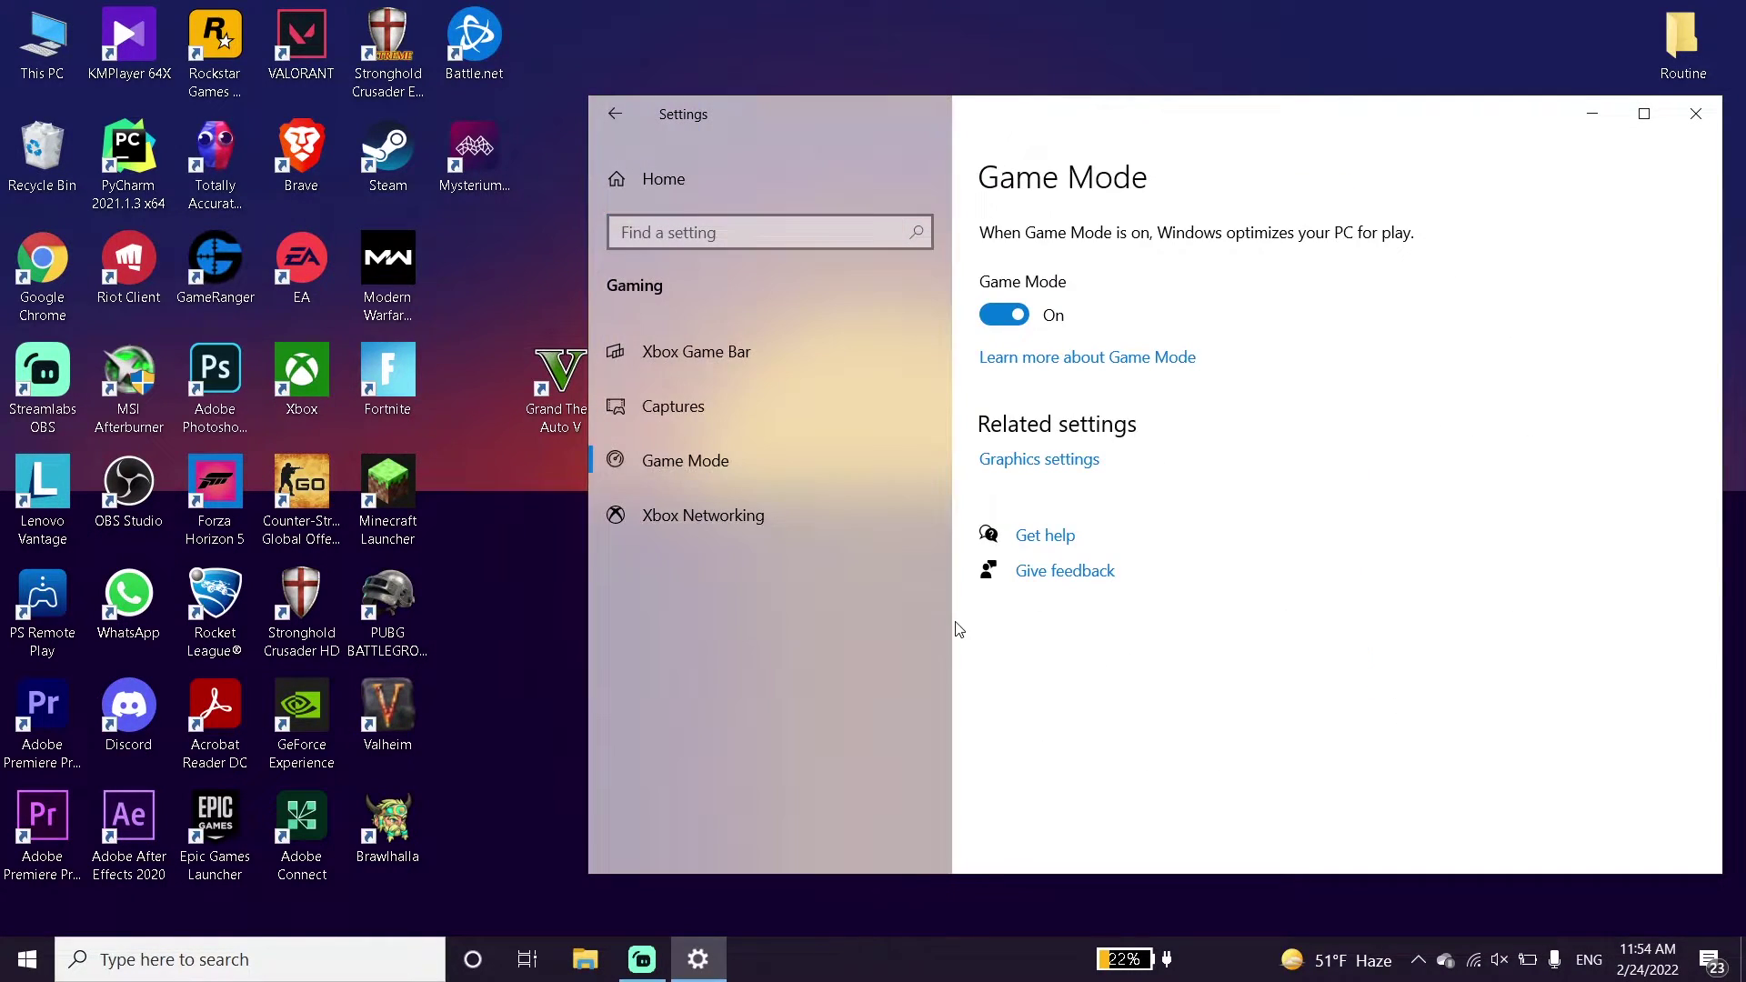
pyautogui.click(1011, 317)
pyautogui.click(1035, 320)
# Close Settings and launch Task Manager from the taskbar menu
pyautogui.click(1695, 115)
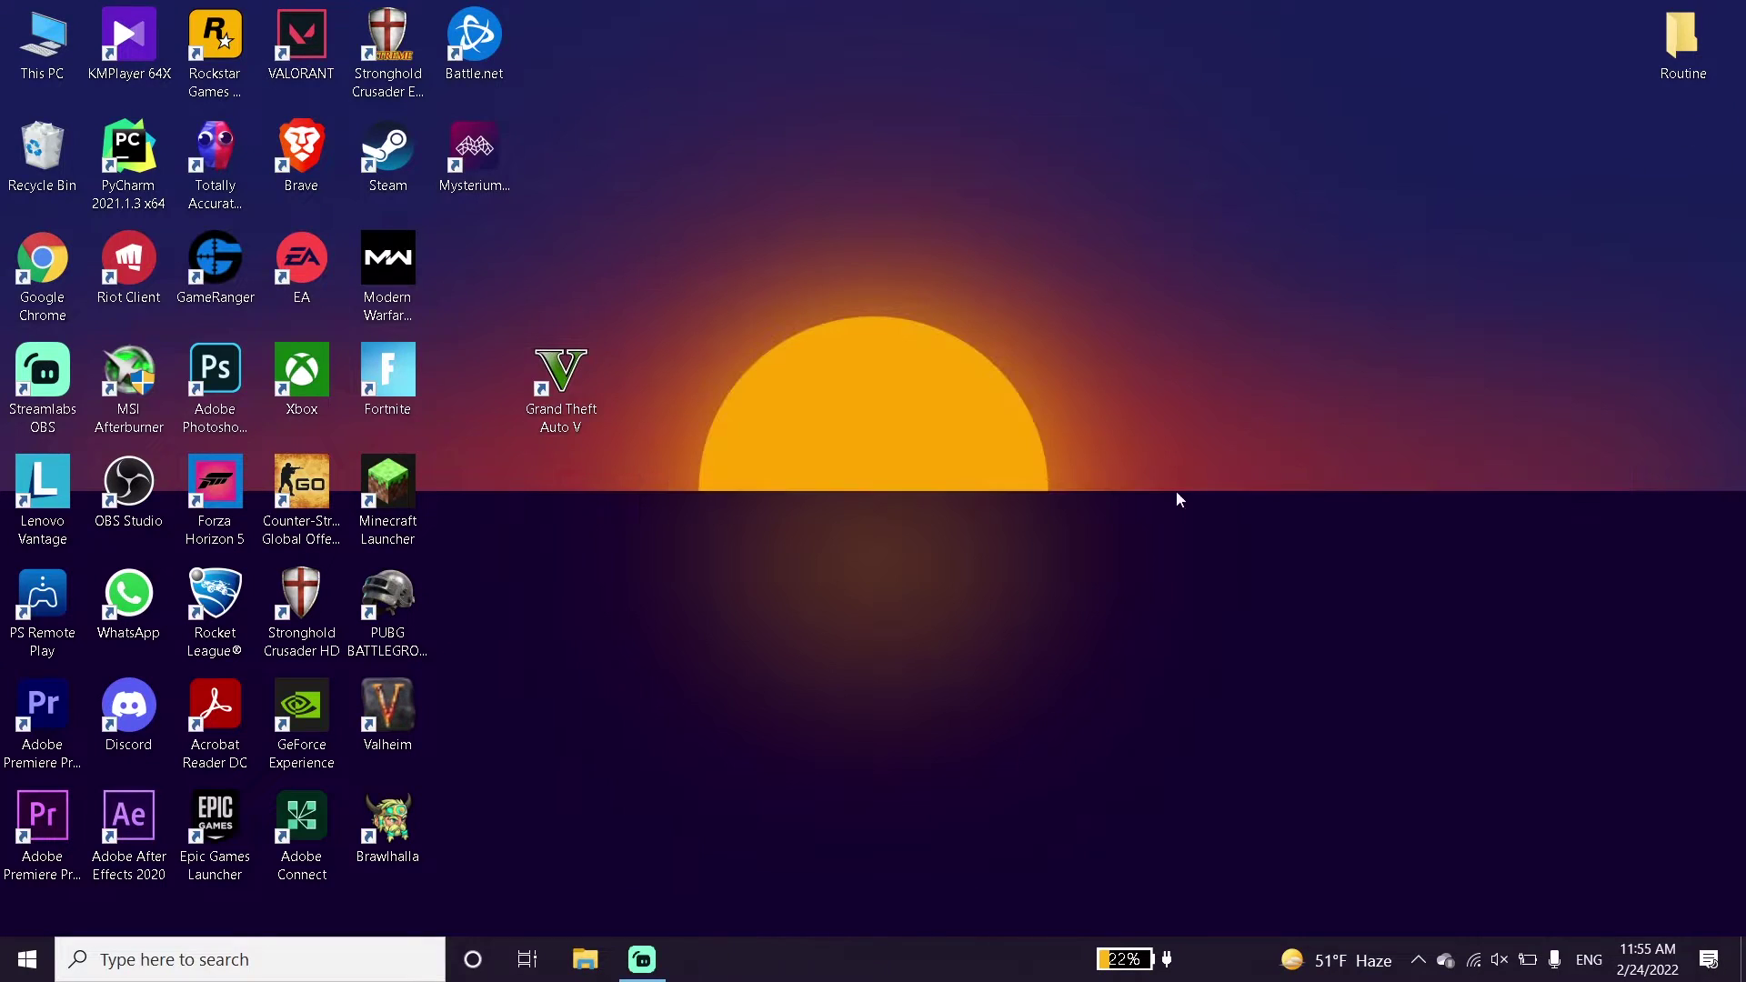
pyautogui.rightClick(976, 575)
pyautogui.click(1050, 648)
pyautogui.rightClick(1011, 946)
pyautogui.click(1049, 844)
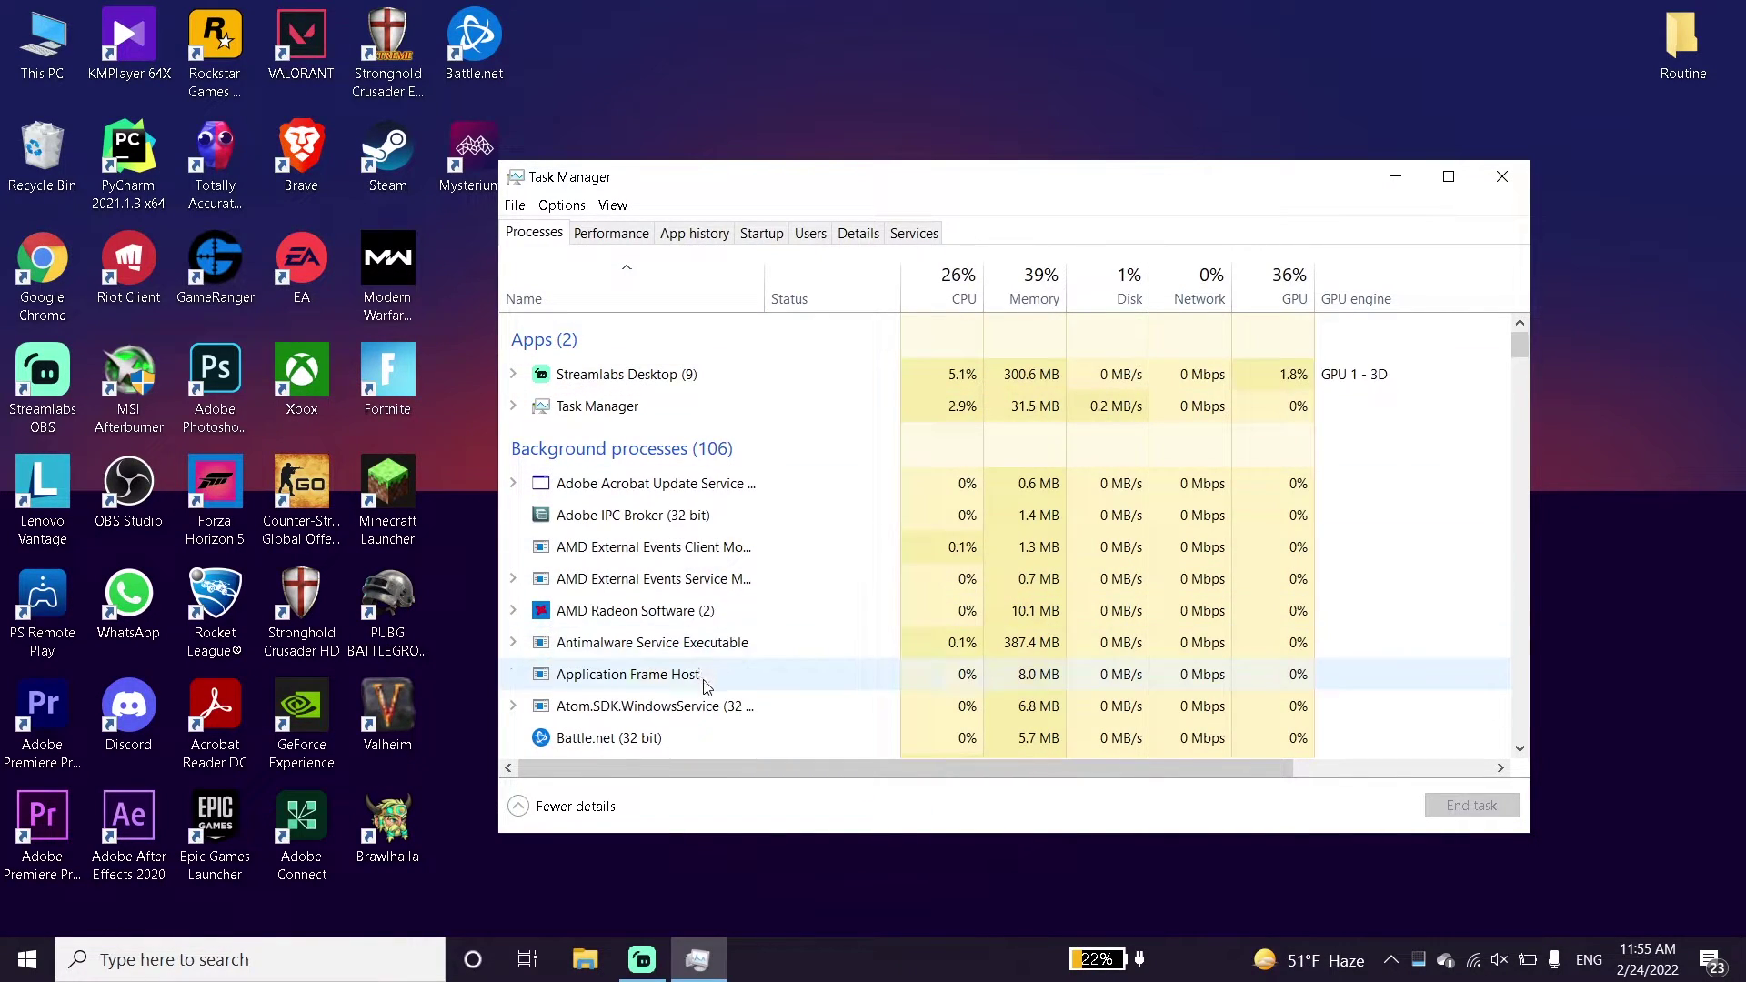
# End the Battle.net (32 bit) task, check Battle.net Update Agent, then close Task Manager
pyautogui.scroll(-1, 702, 677)
pyautogui.click(656, 656)
pyautogui.rightClick(658, 657)
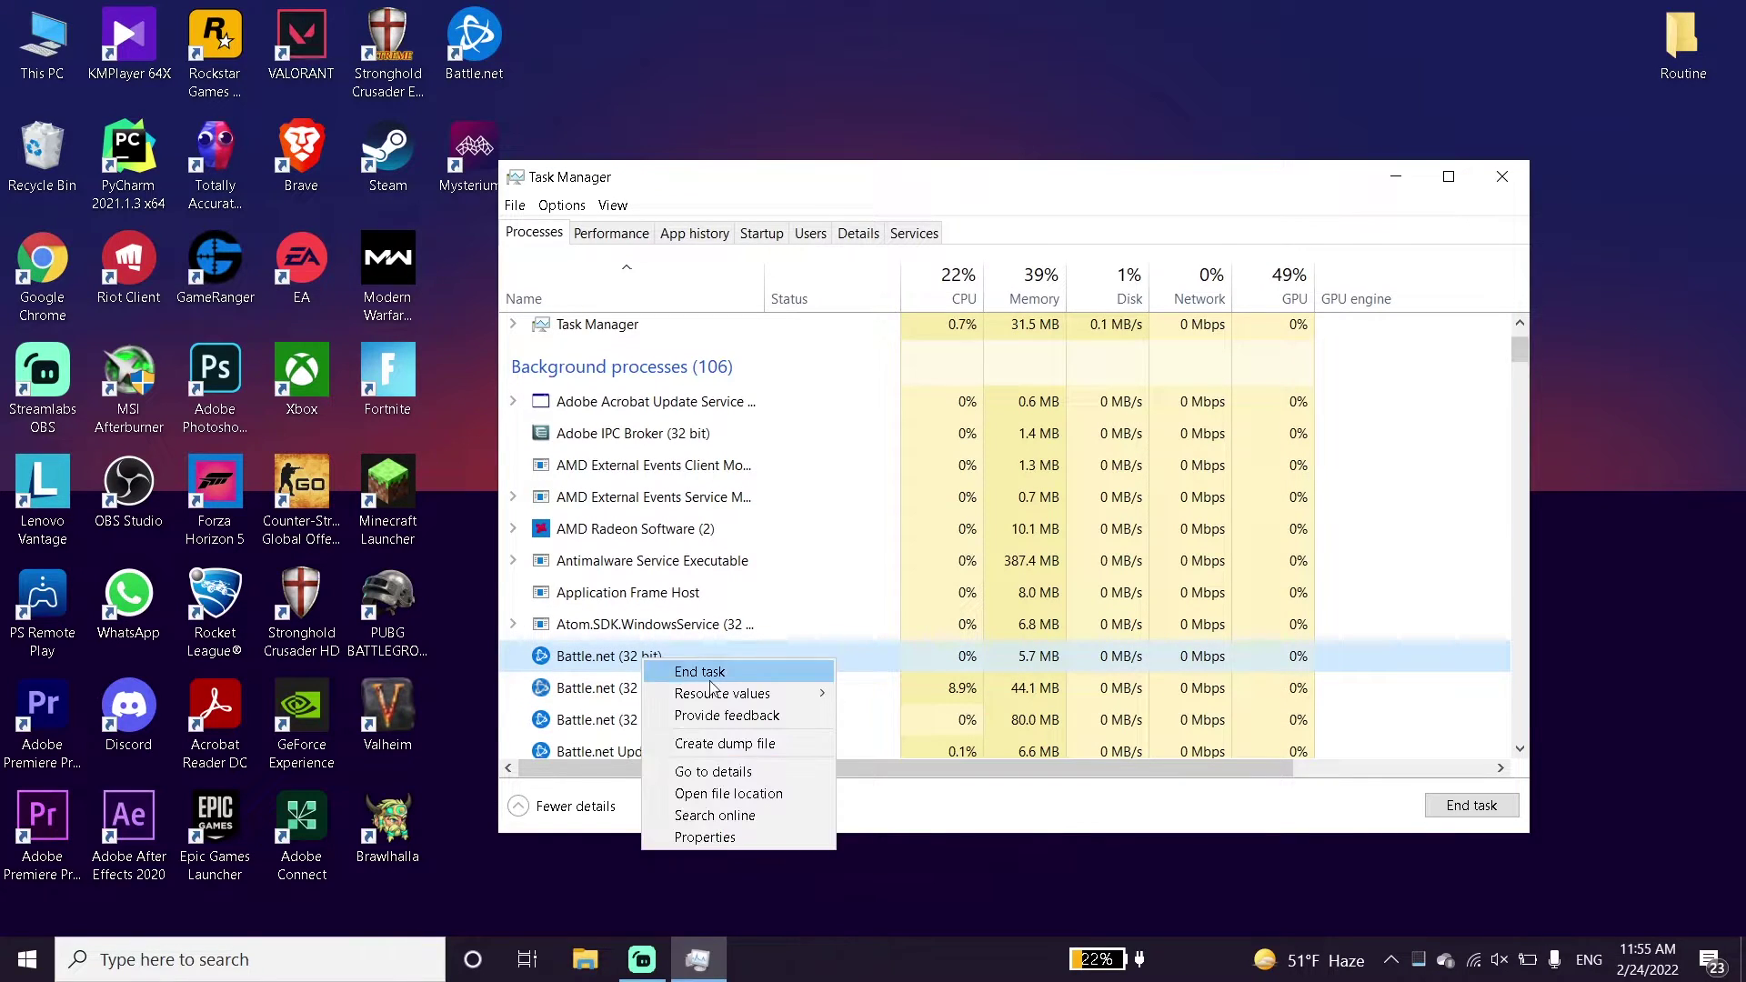
pyautogui.click(715, 669)
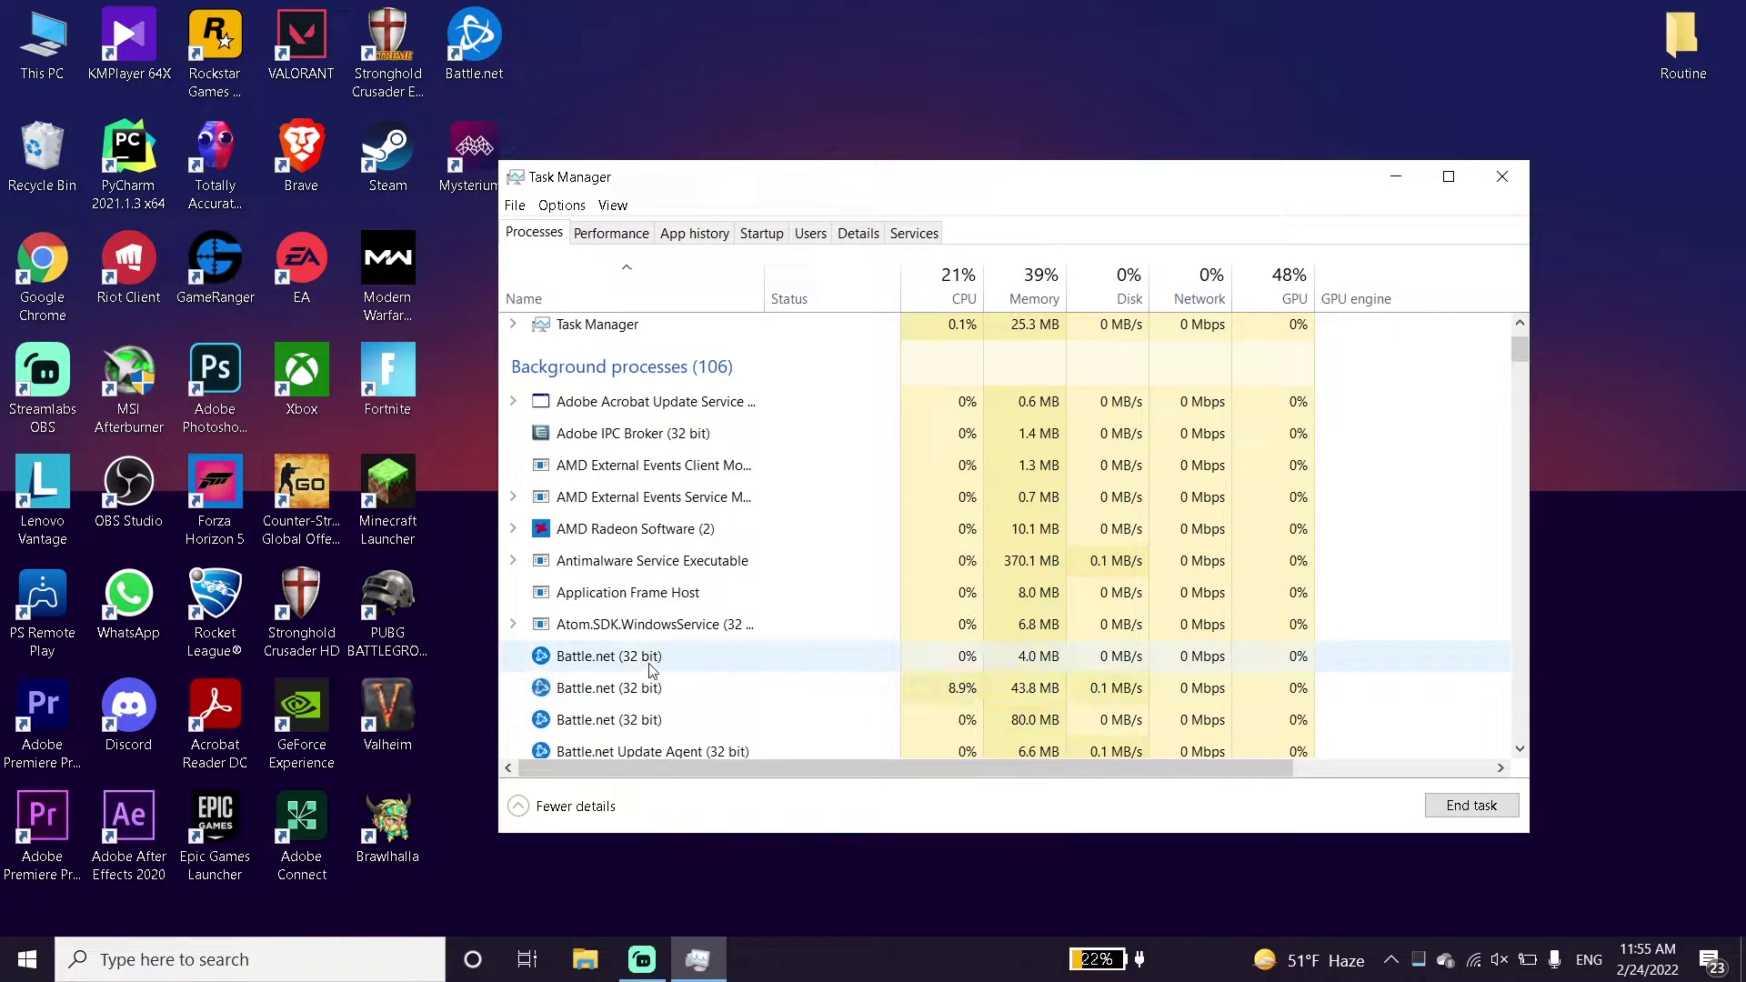
pyautogui.scroll(-2, 637, 673)
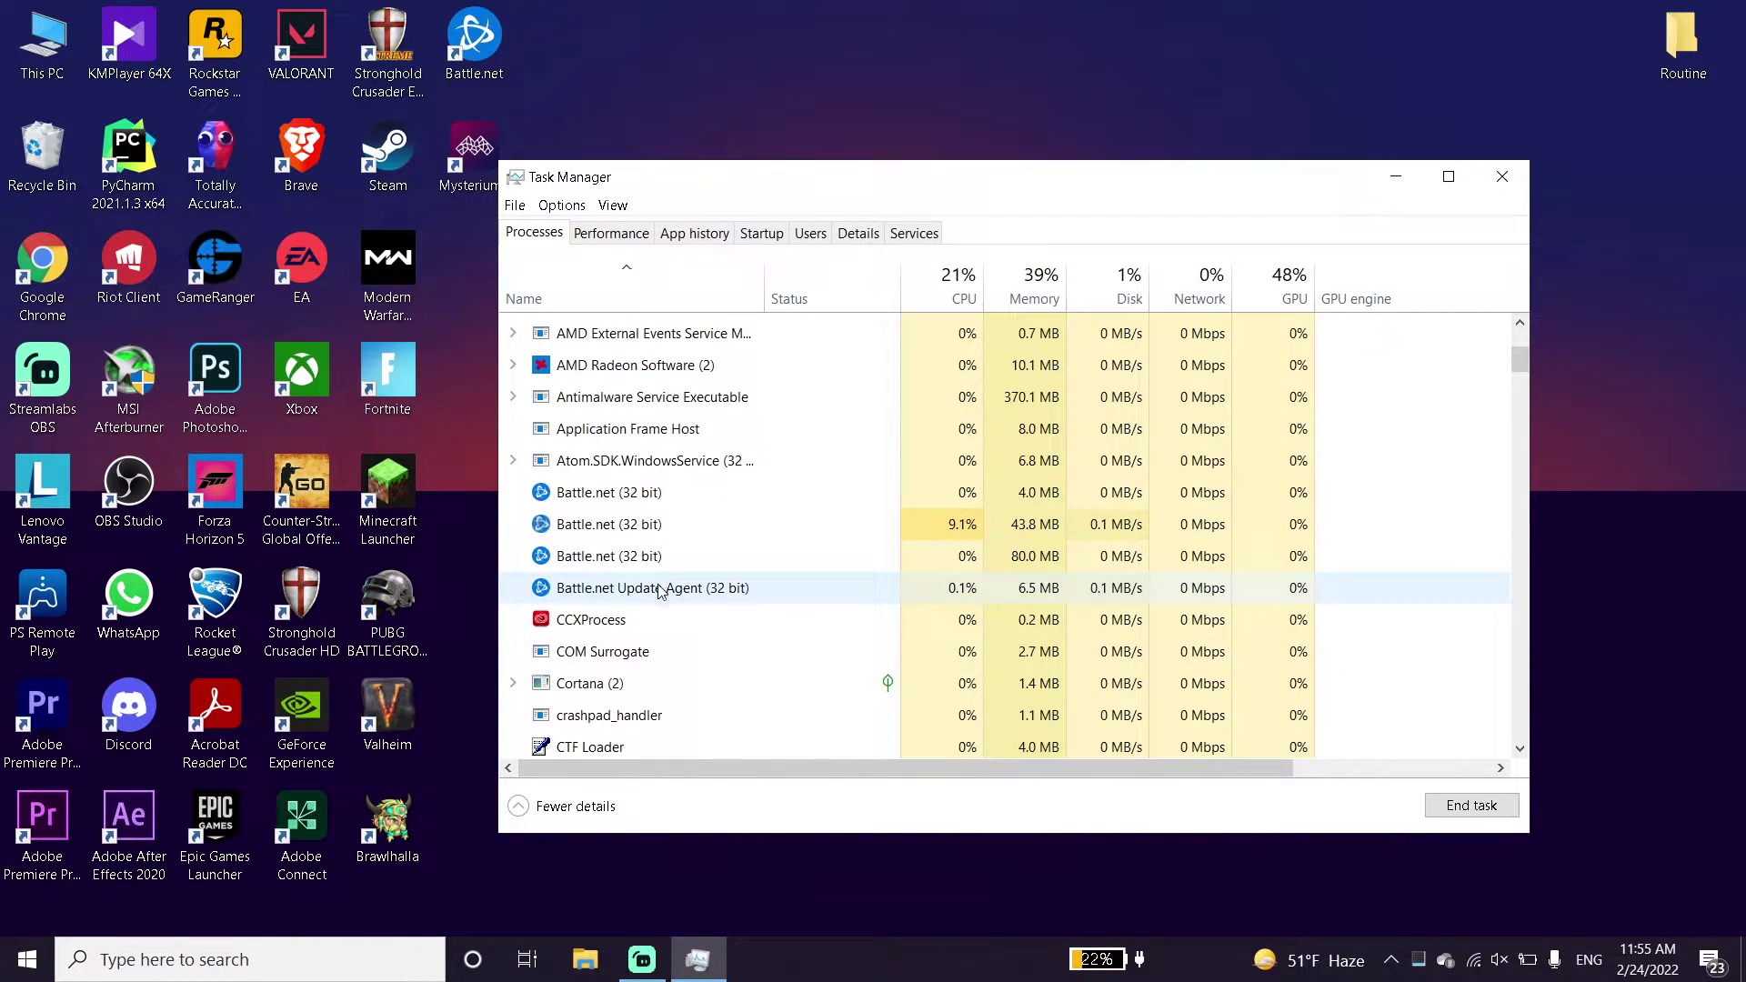
pyautogui.rightClick(661, 586)
pyautogui.press('Escape')
pyautogui.scroll(-1, 642, 618)
pyautogui.scroll(-1, 638, 615)
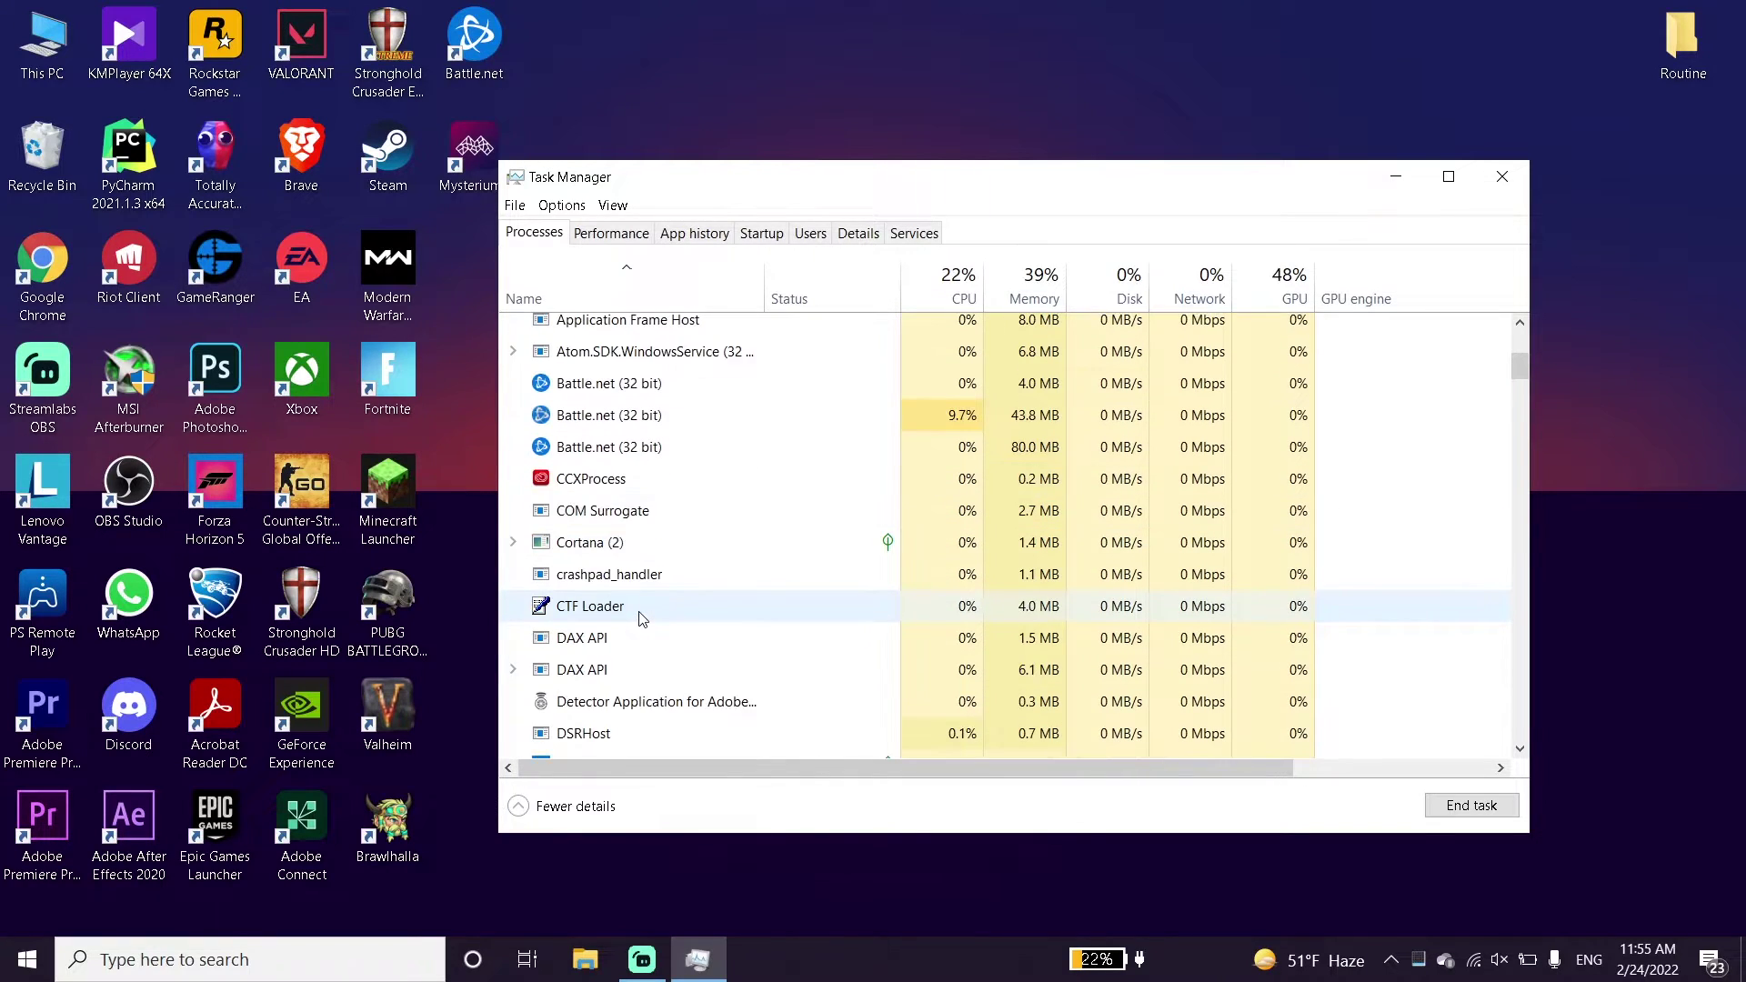
pyautogui.scroll(1, 654, 591)
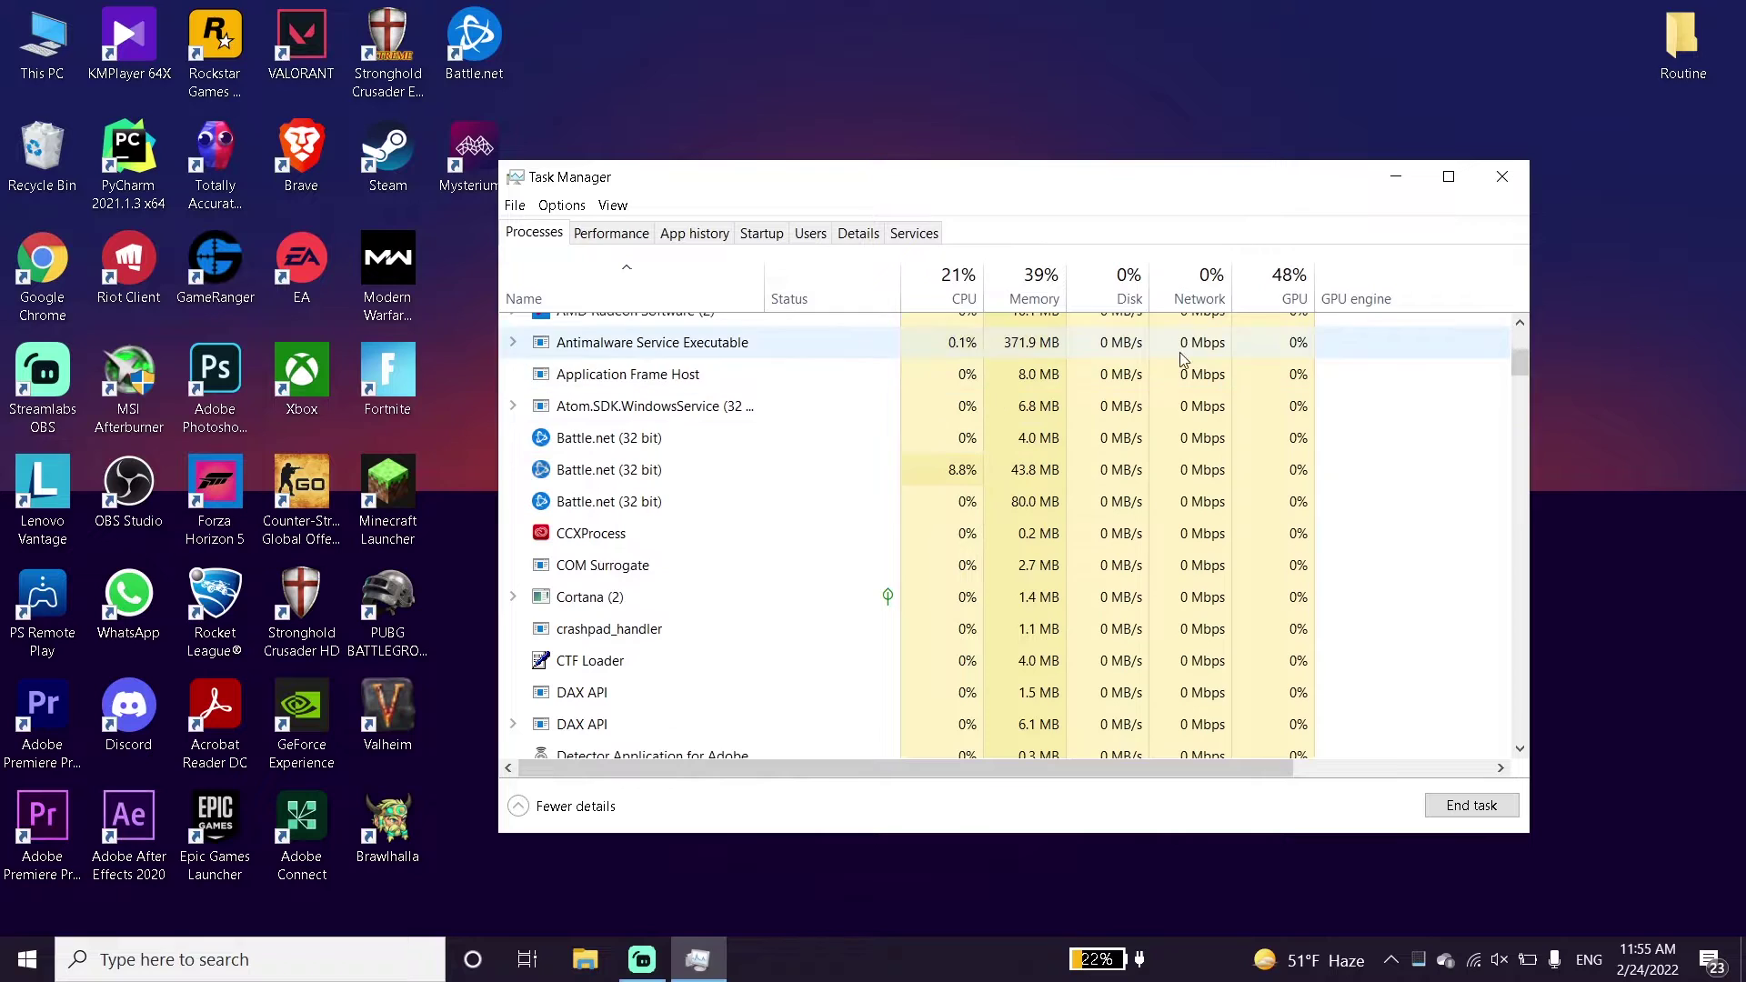
pyautogui.click(1502, 178)
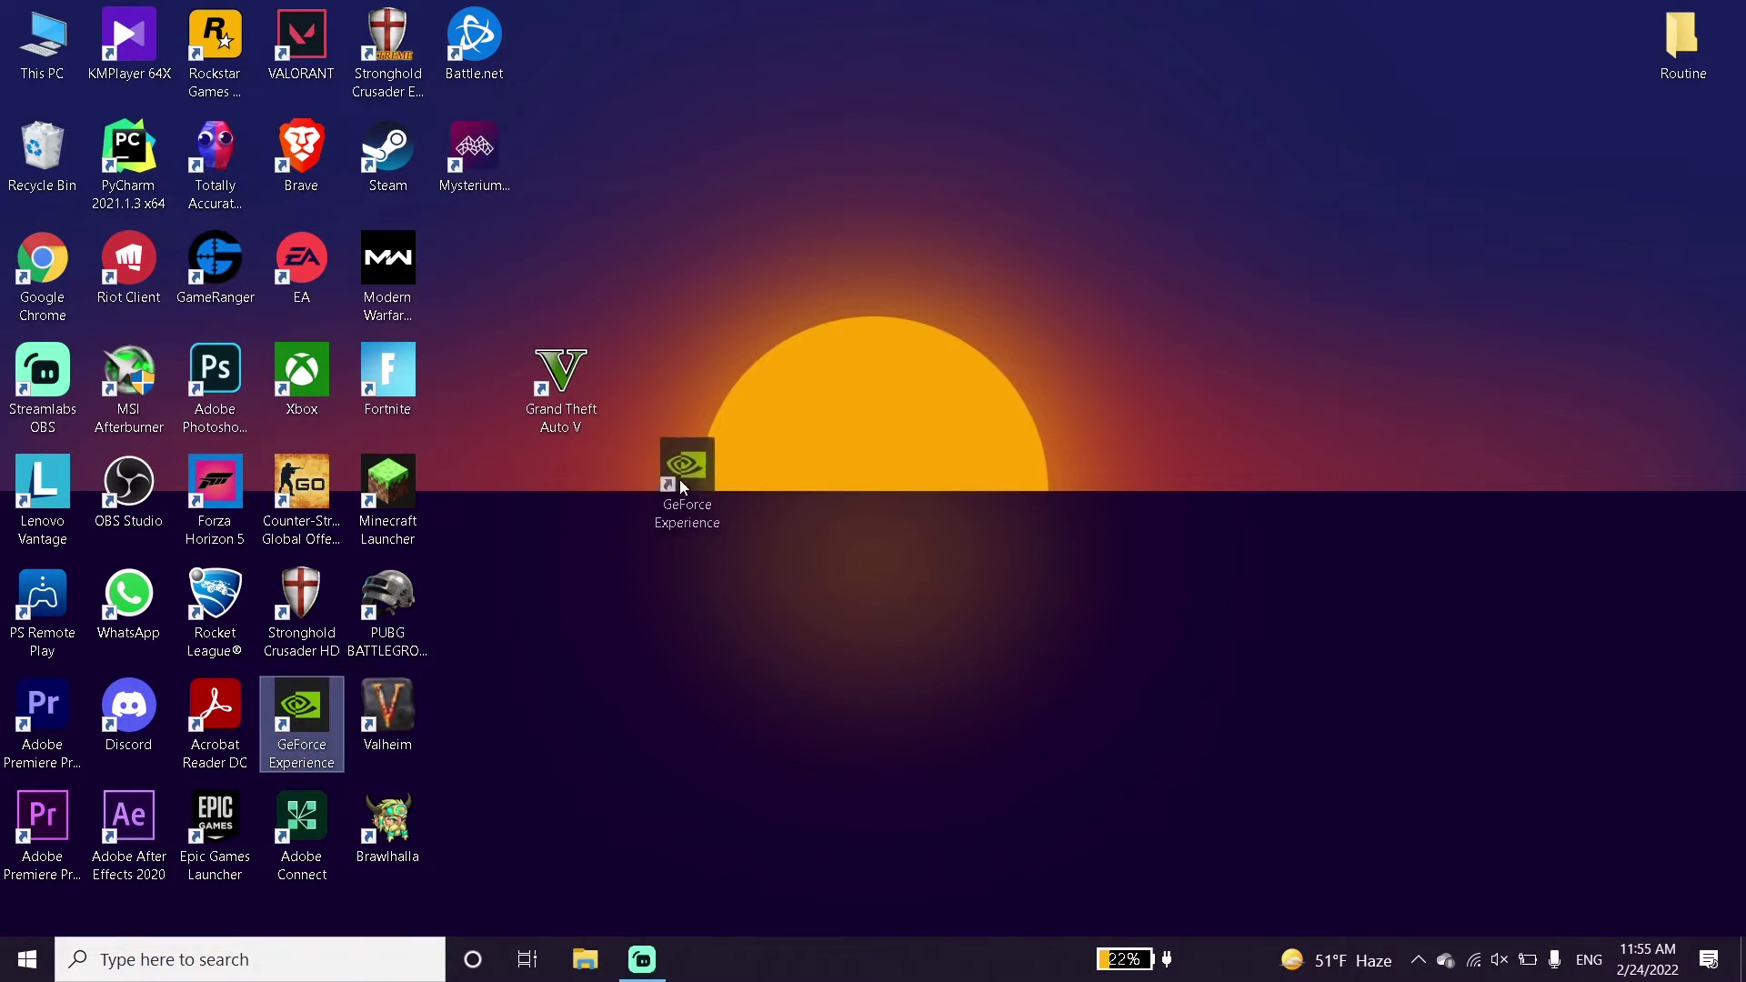
pyautogui.moveTo(684, 488); pyautogui.dragTo(707, 498)
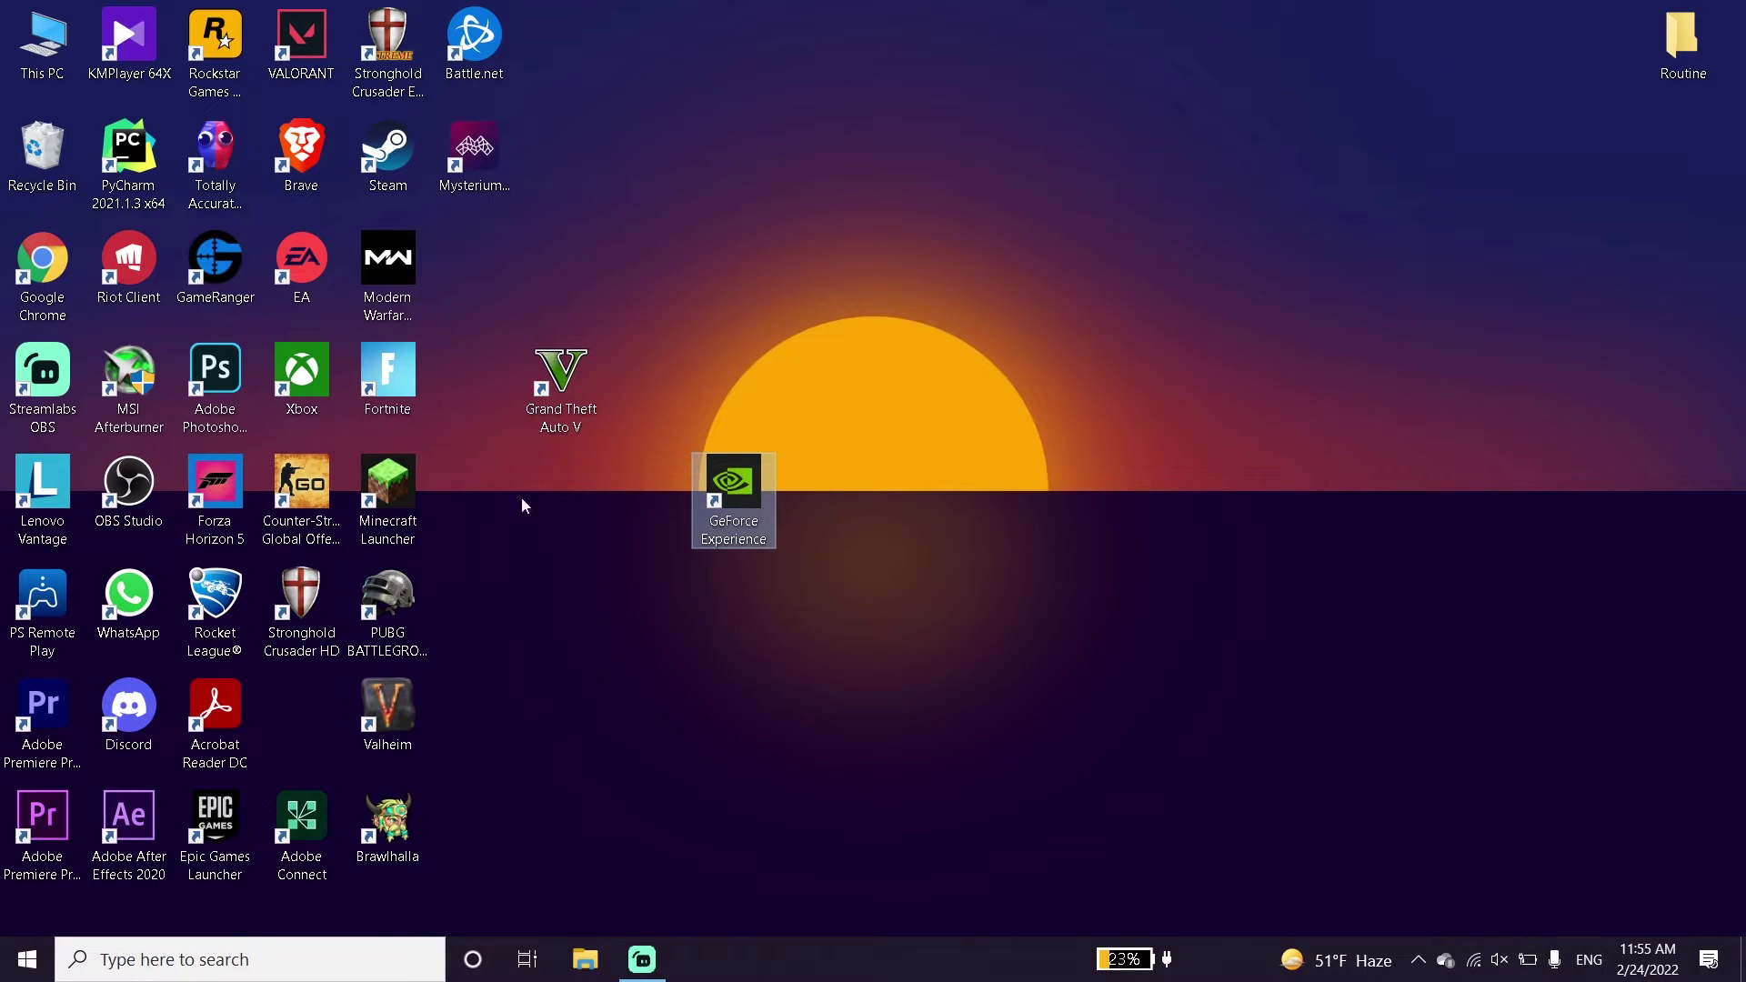
pyautogui.moveTo(50, 275); pyautogui.dragTo(832, 500)
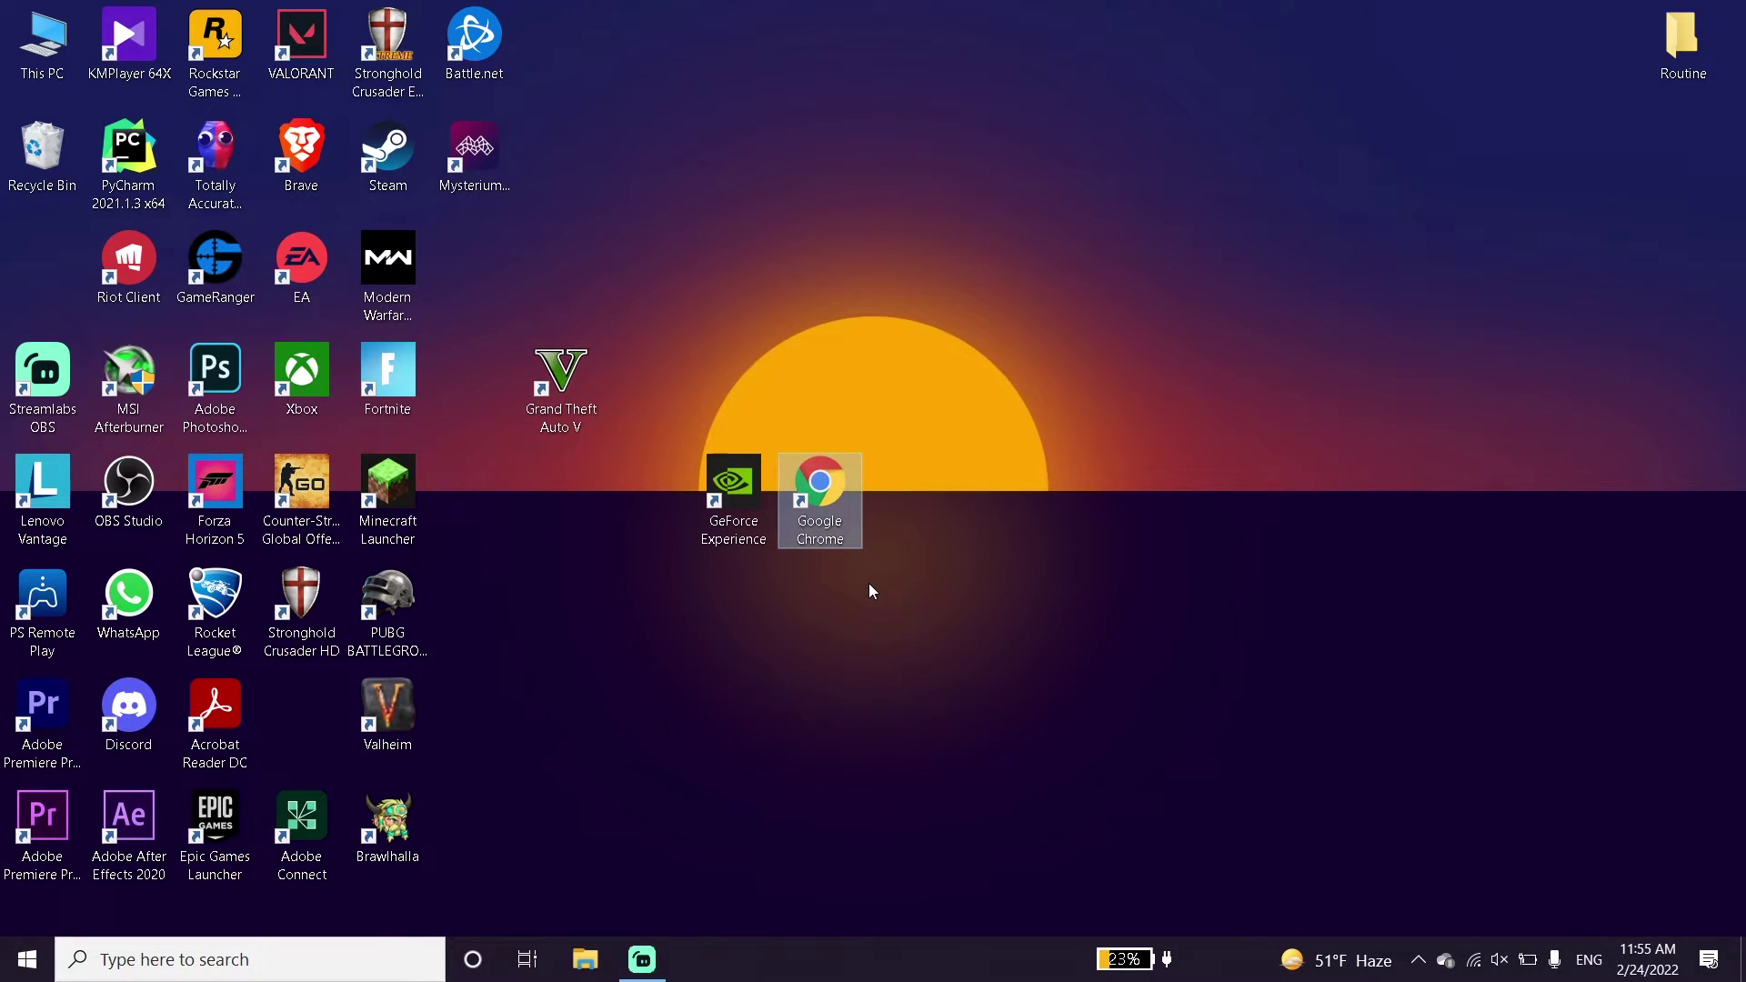
pyautogui.moveTo(821, 509); pyautogui.dragTo(45, 277)
pyautogui.moveTo(768, 543); pyautogui.dragTo(336, 759)
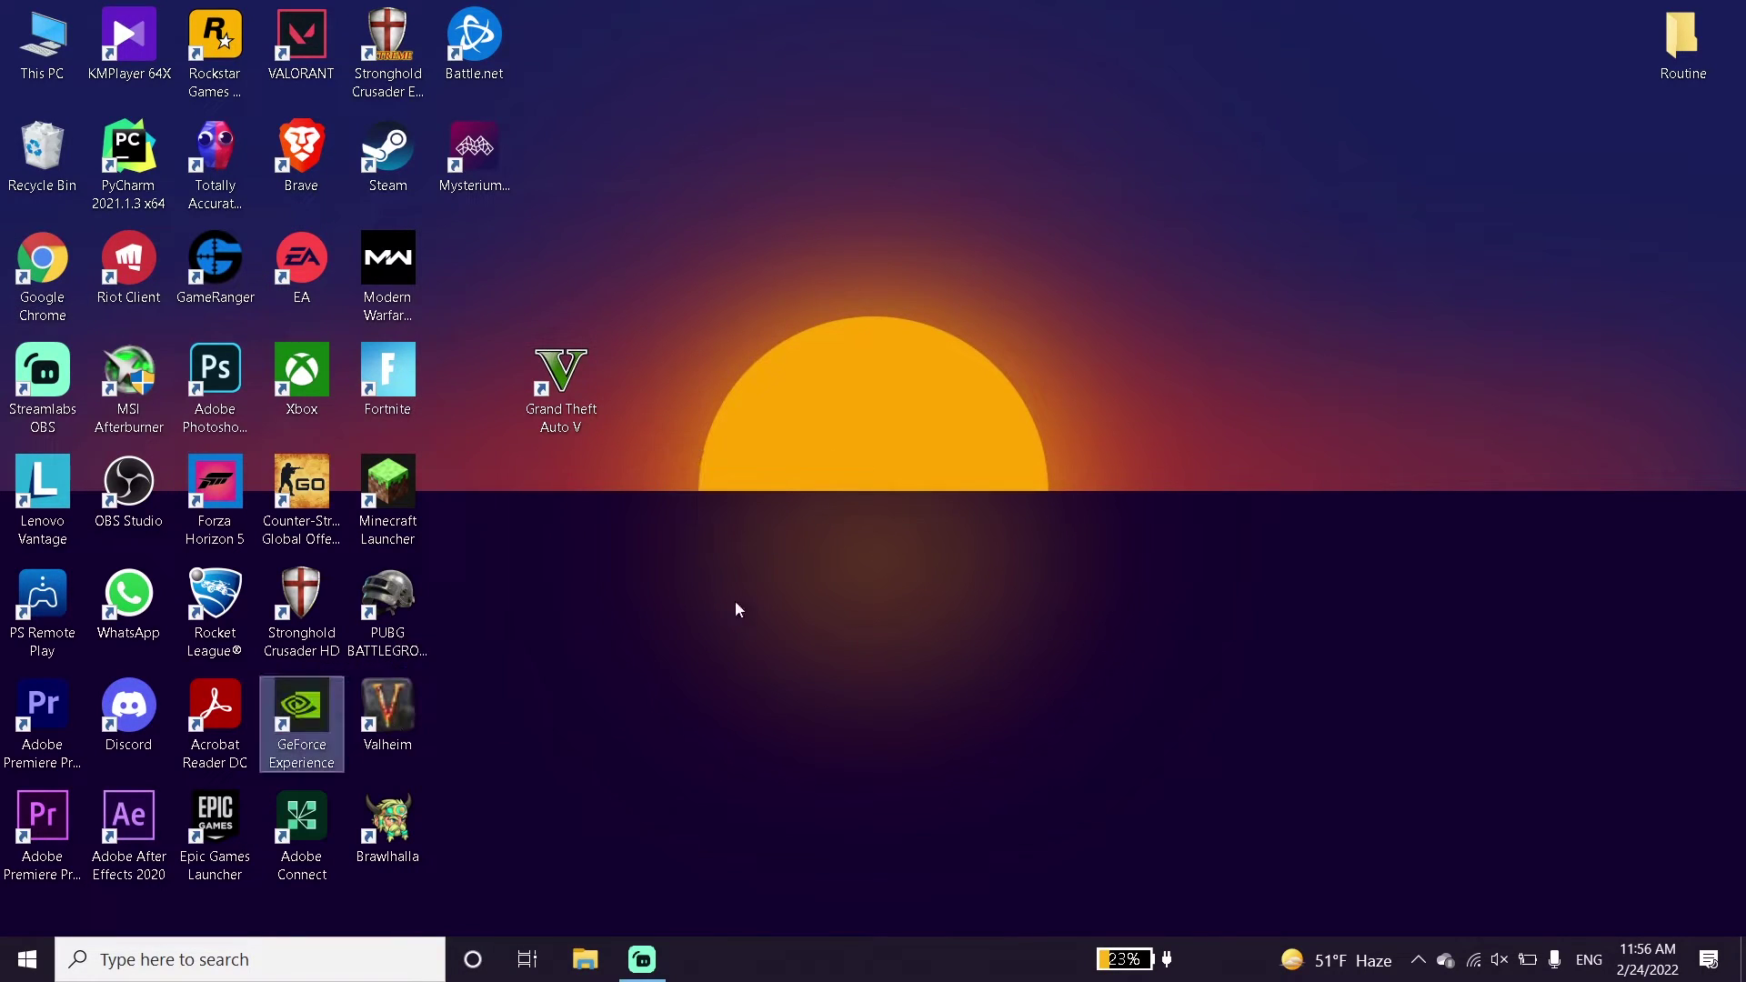
pyautogui.click(703, 540)
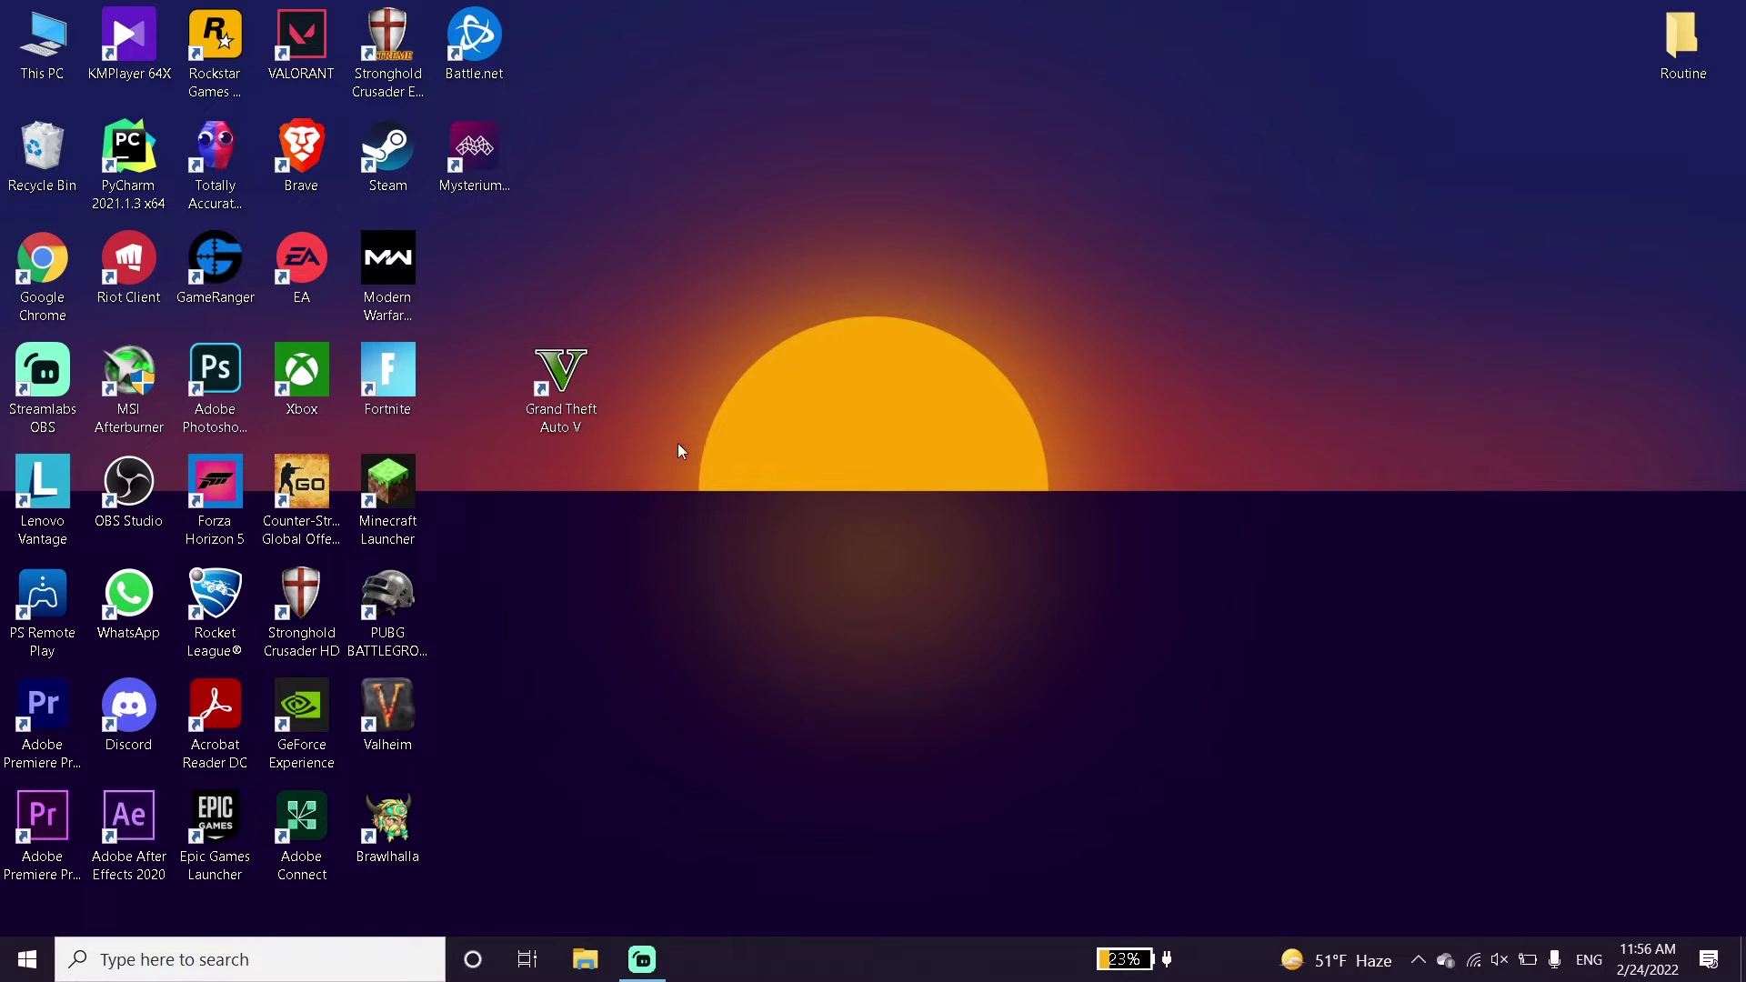
# Launch Steam, view Grand Theft Auto V's Properties on Local Files, then close Properties
pyautogui.click(401, 155)
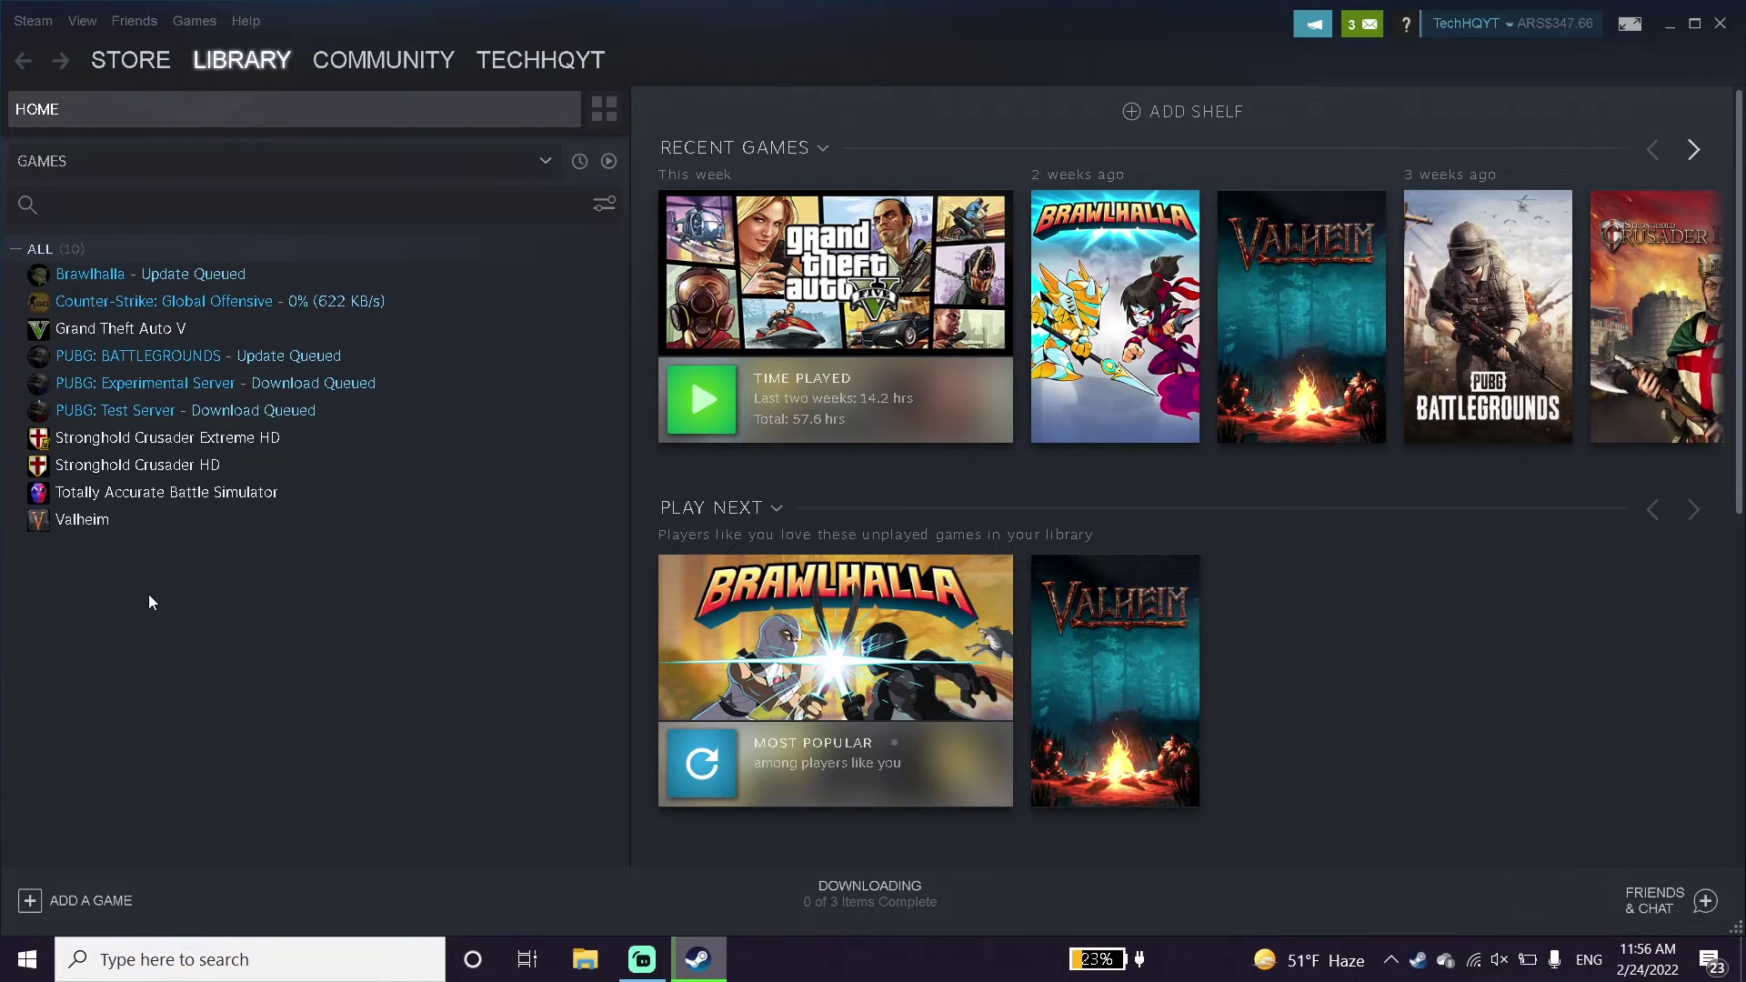
pyautogui.click(259, 335)
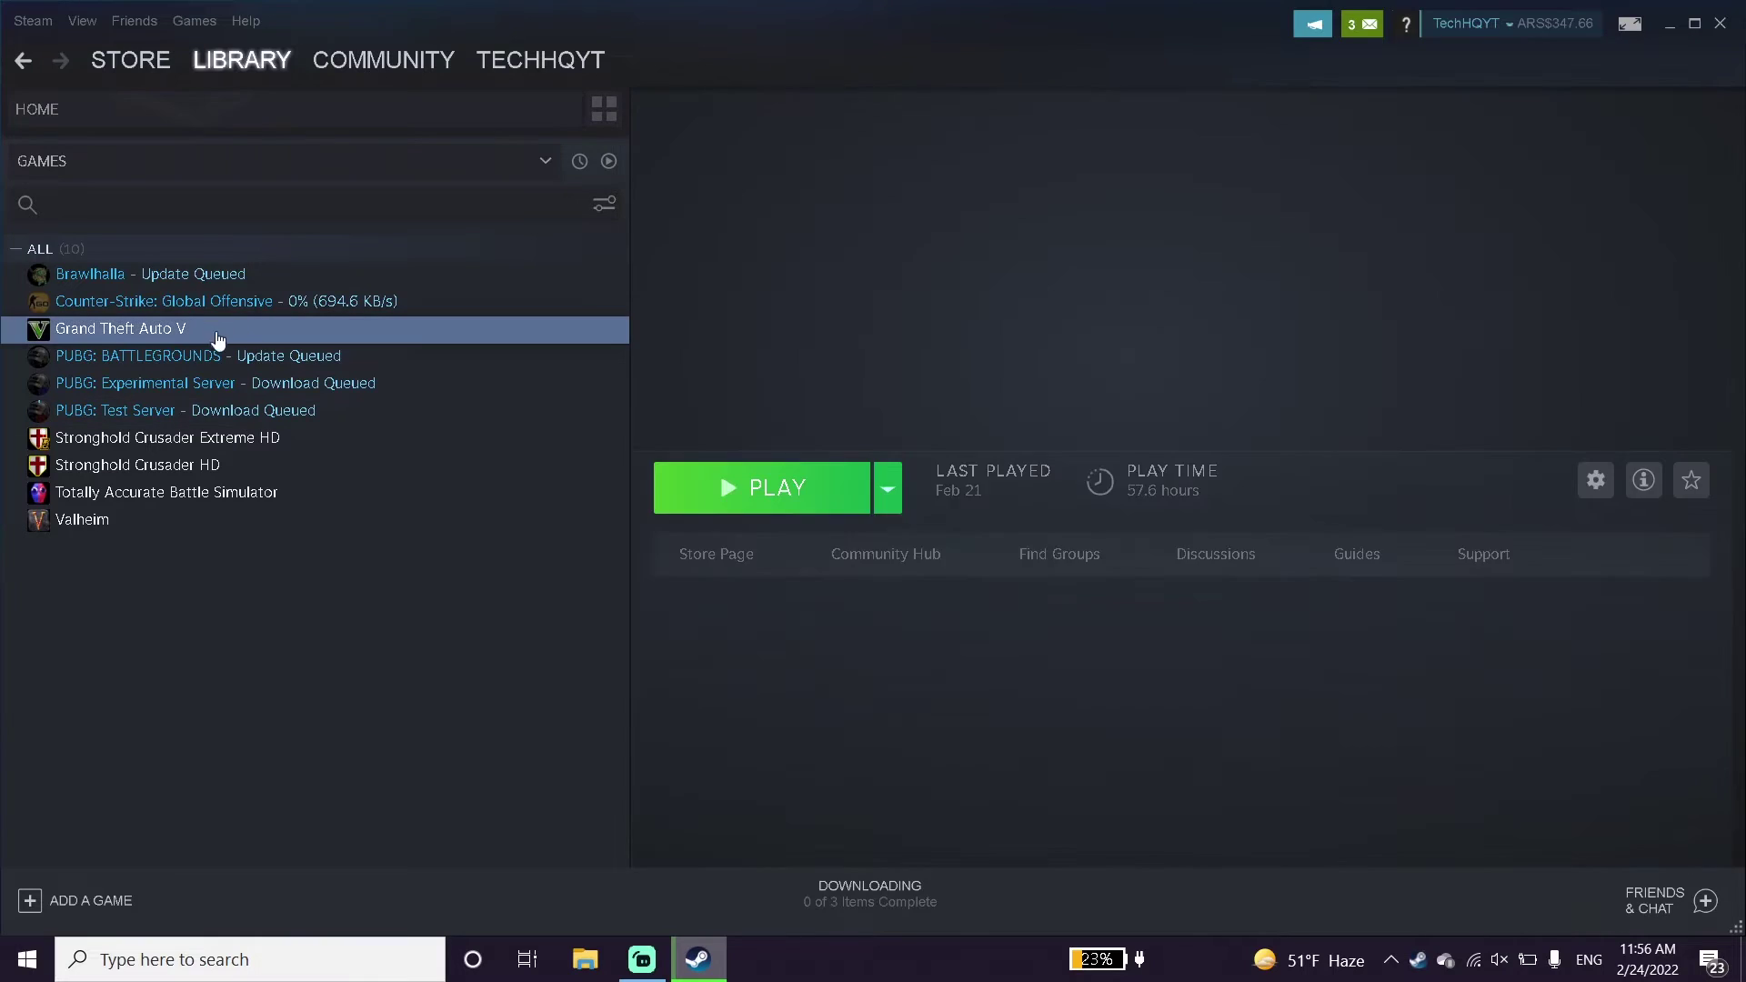
pyautogui.rightClick(223, 335)
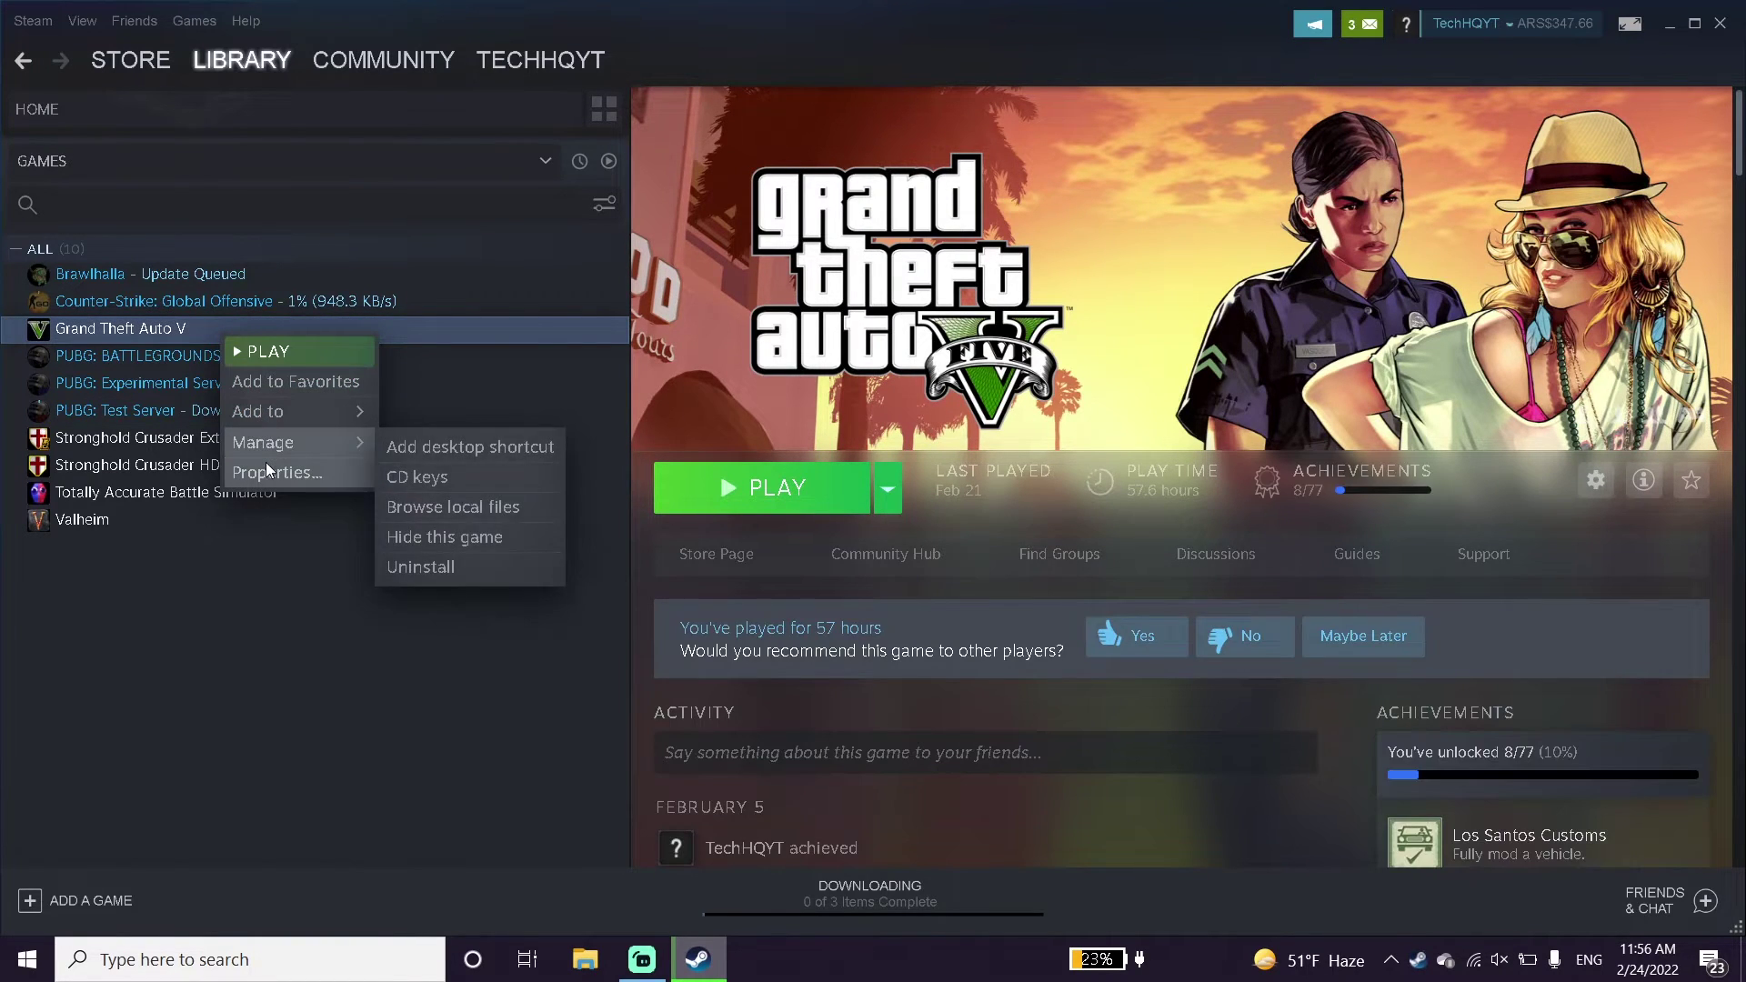
pyautogui.click(264, 475)
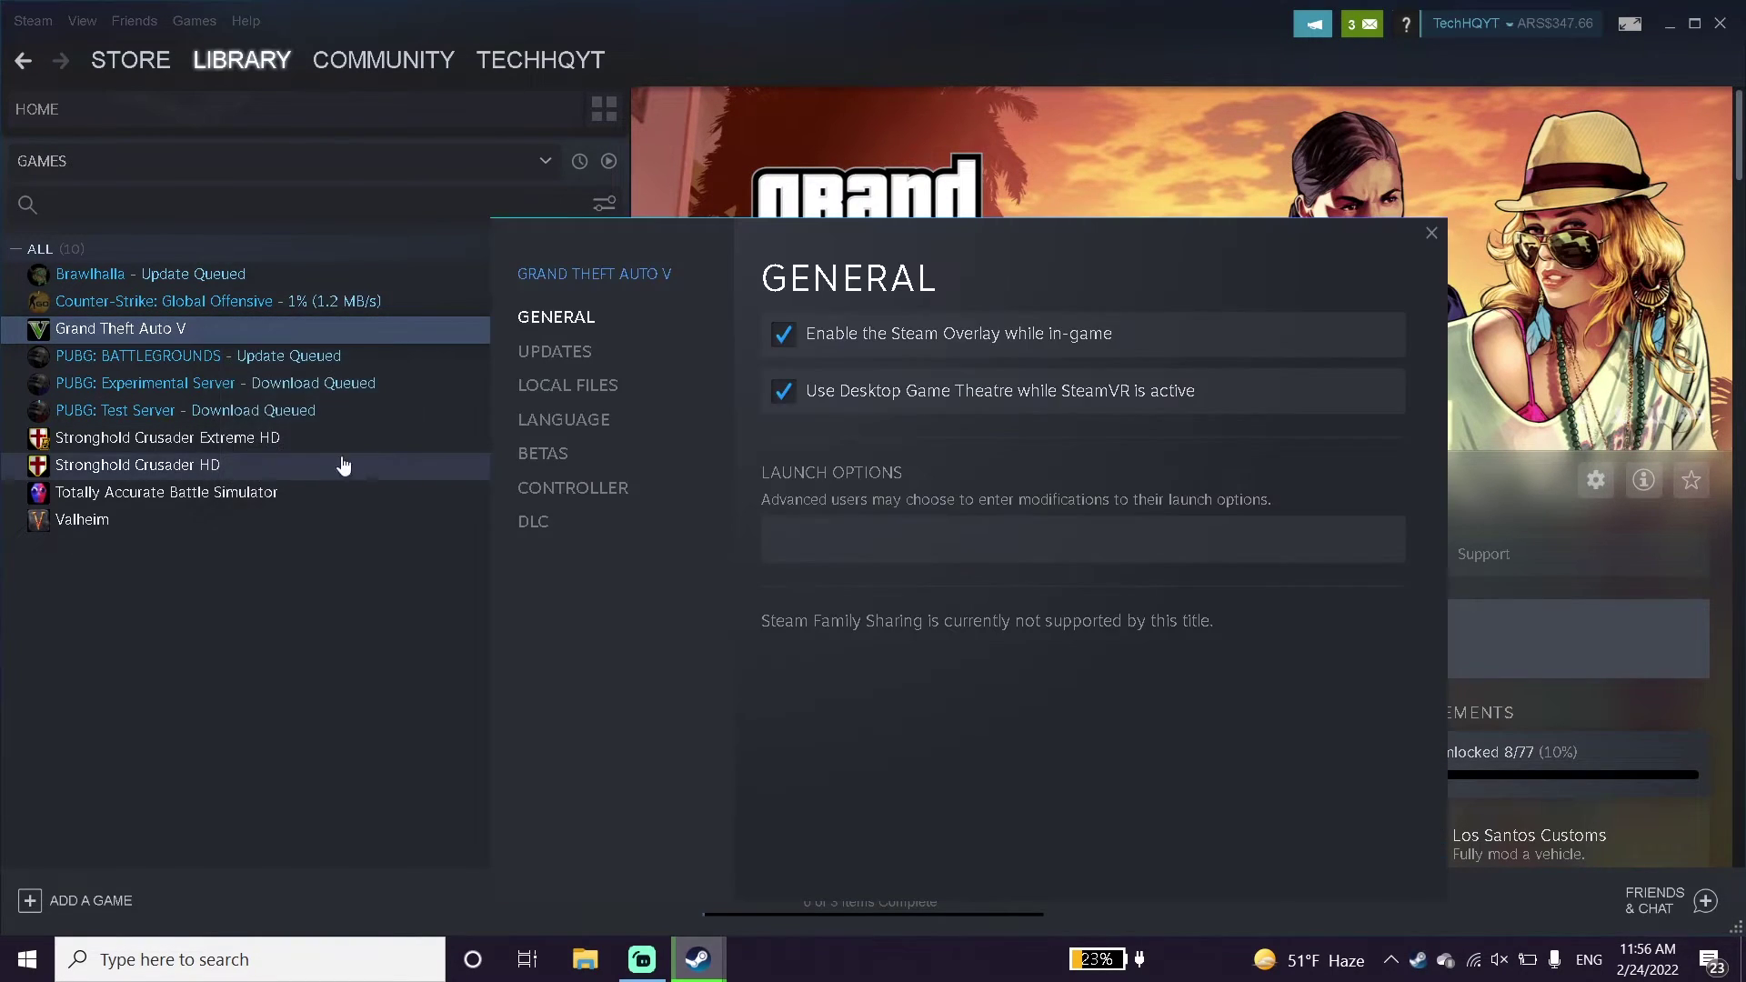
pyautogui.click(587, 390)
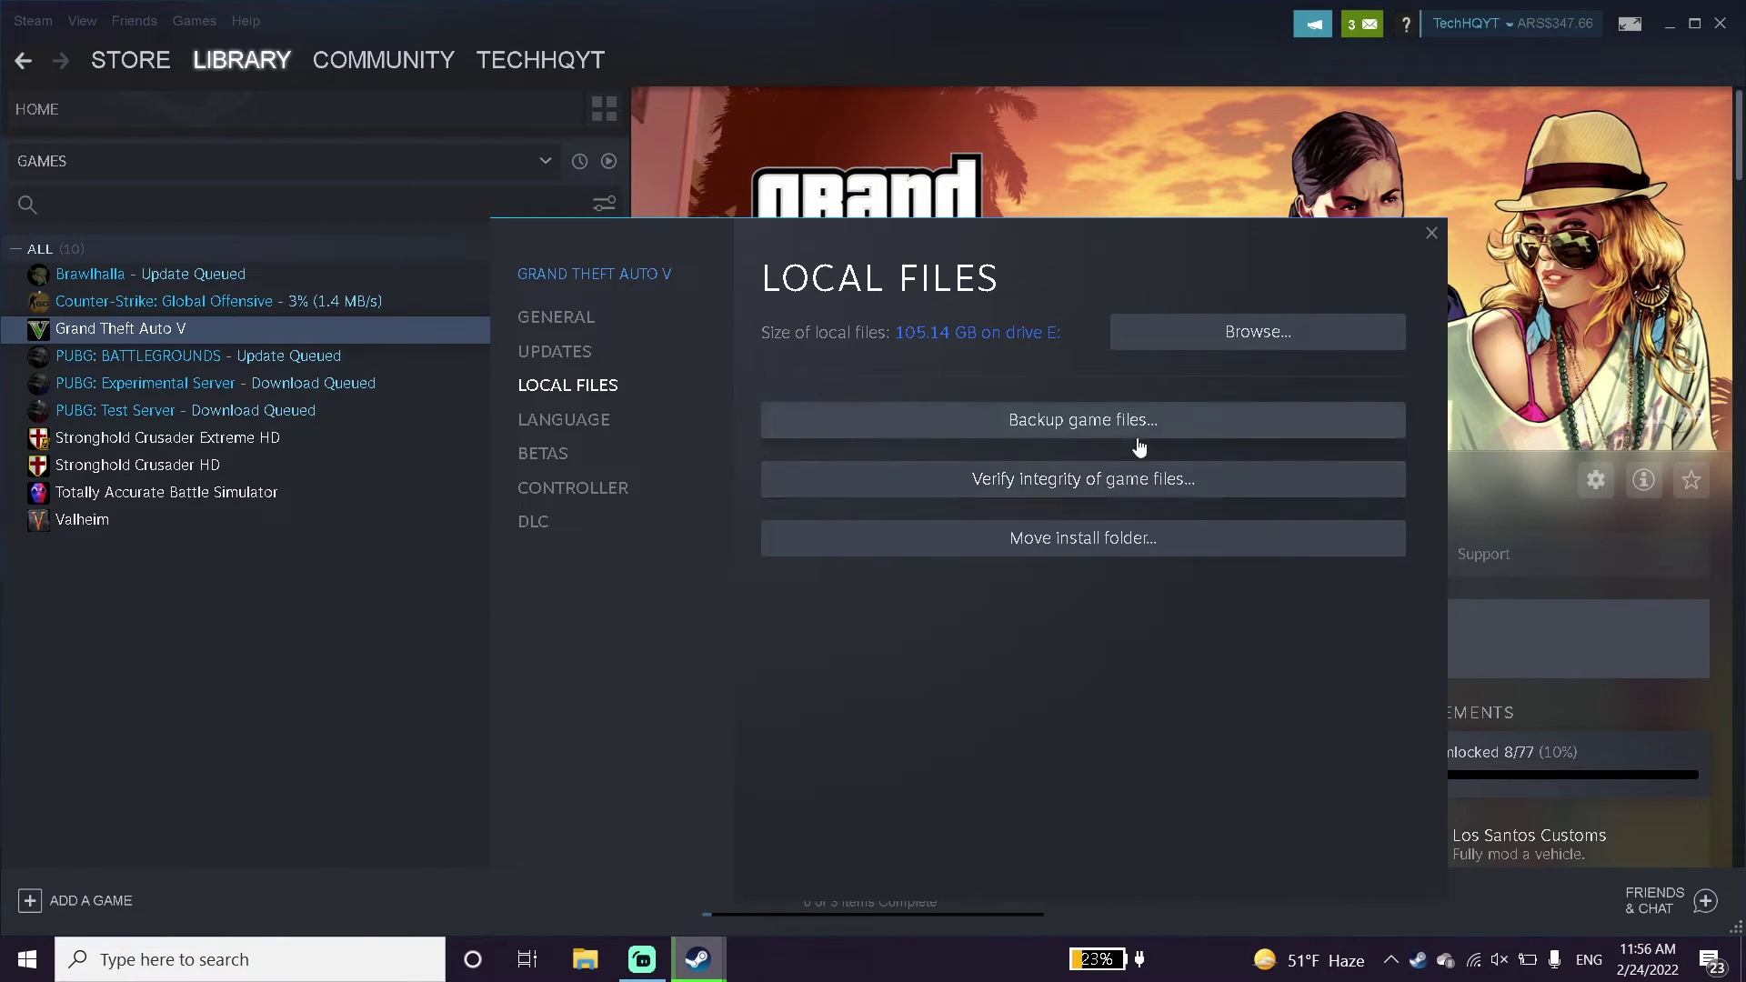
pyautogui.click(1431, 233)
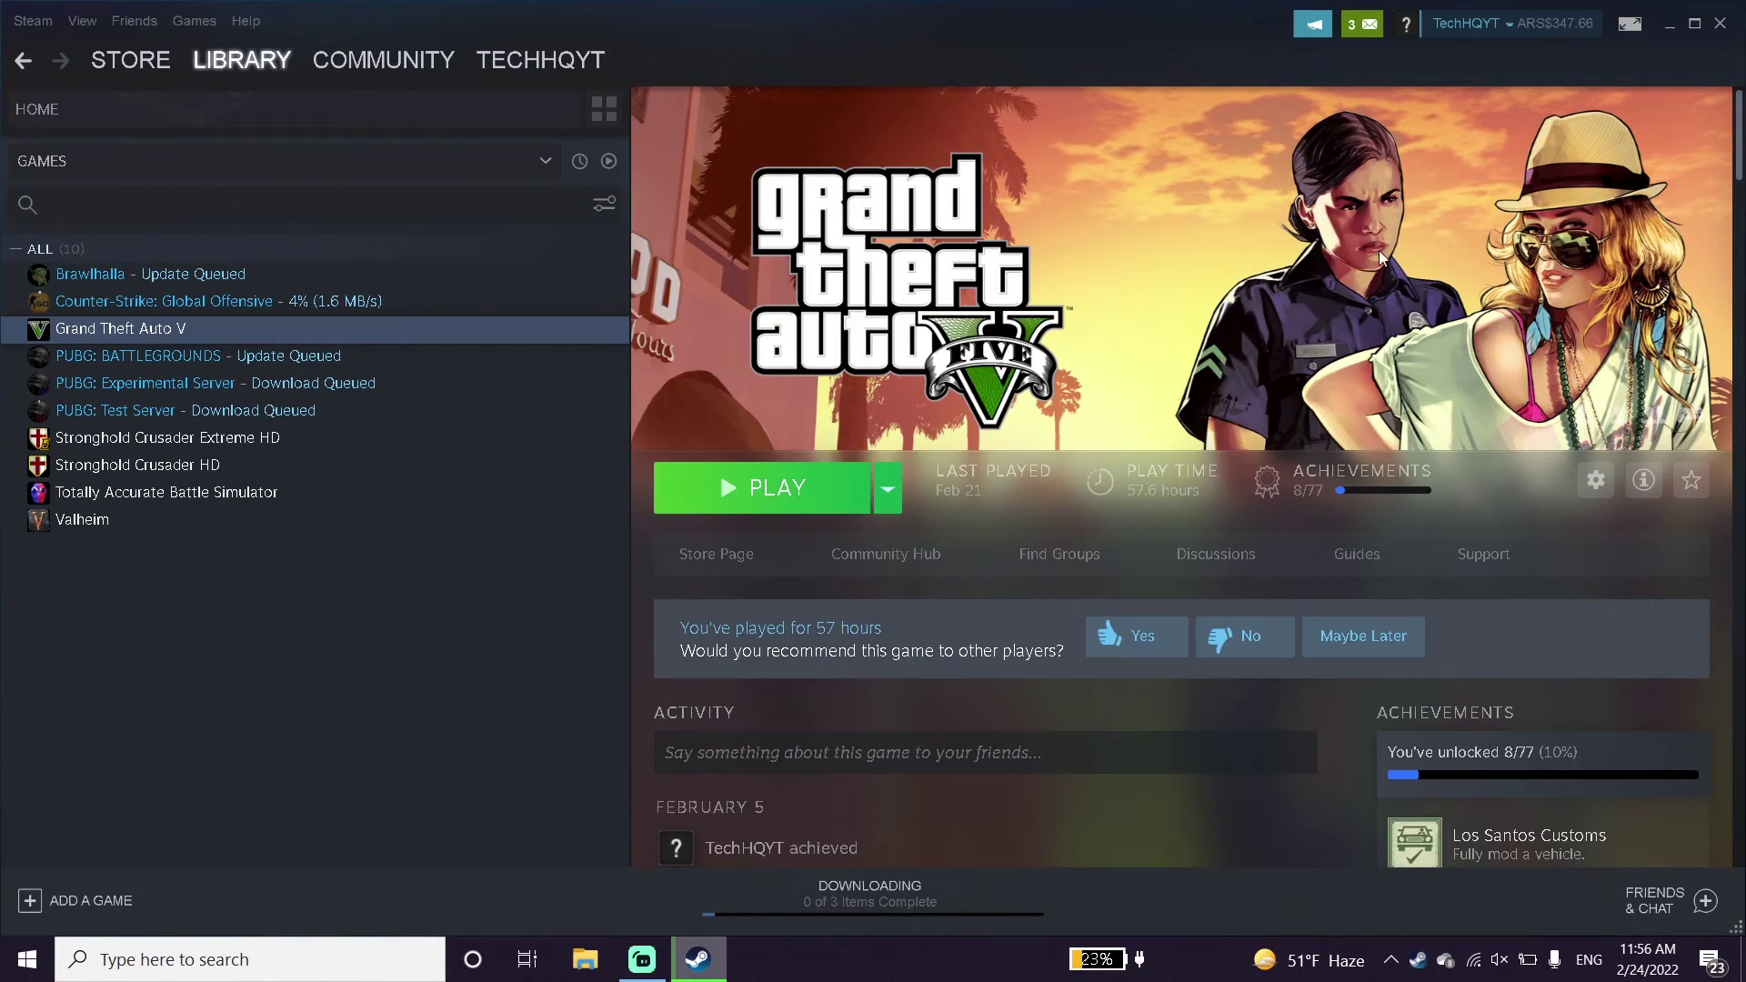